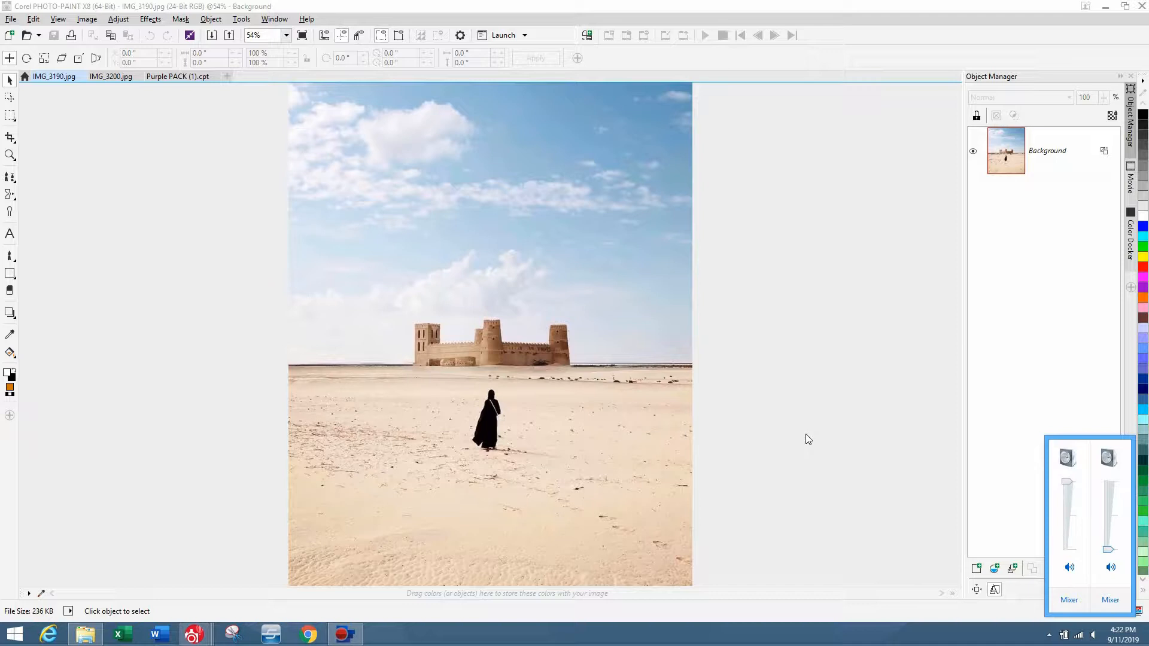
# View the beach photo and return to the desert castle photo.
pyautogui.click(805, 438)
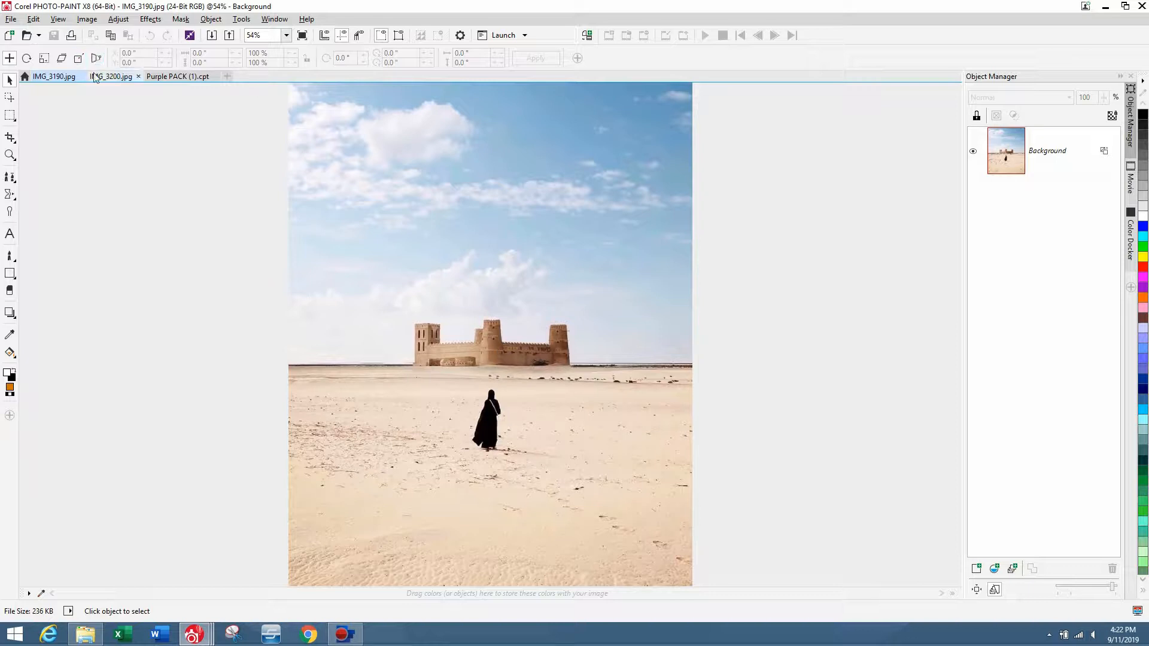
pyautogui.click(111, 76)
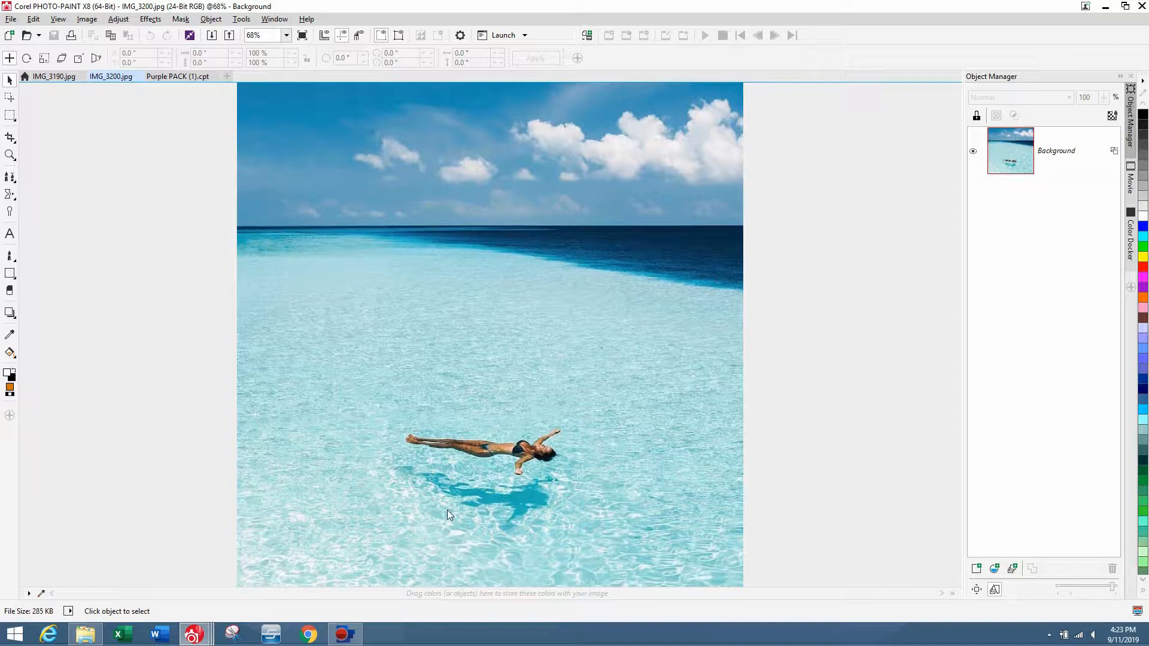
pyautogui.click(54, 76)
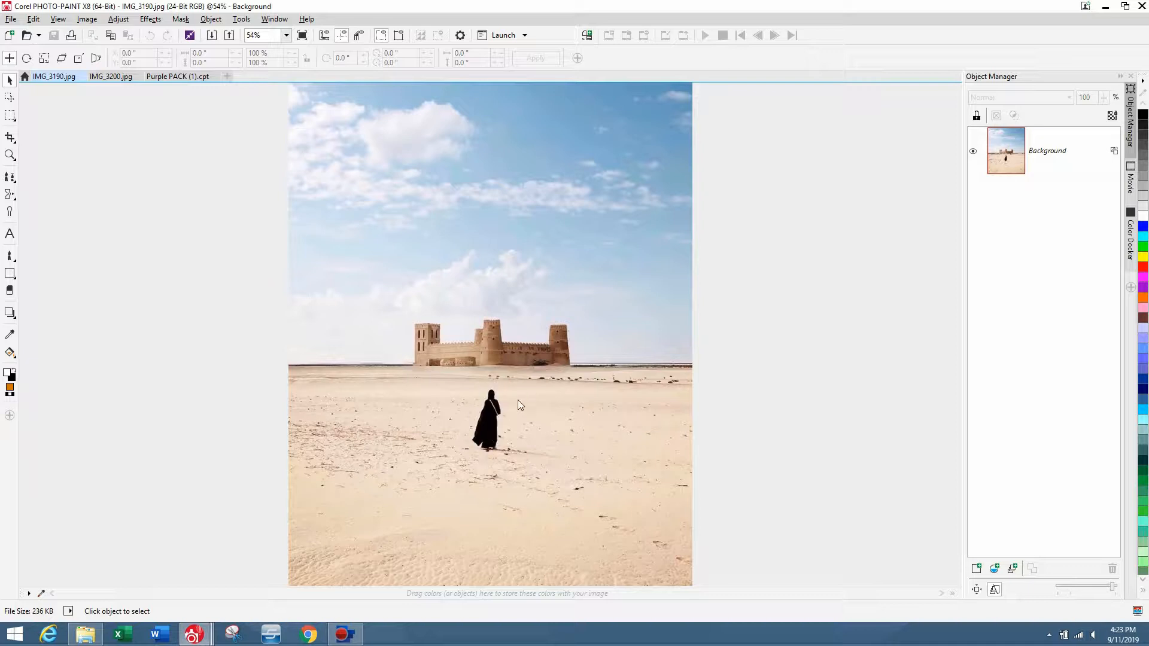
# Copy a rectangular area of sand into a new object and move it over the woman to cover her.
pyautogui.click(8, 118)
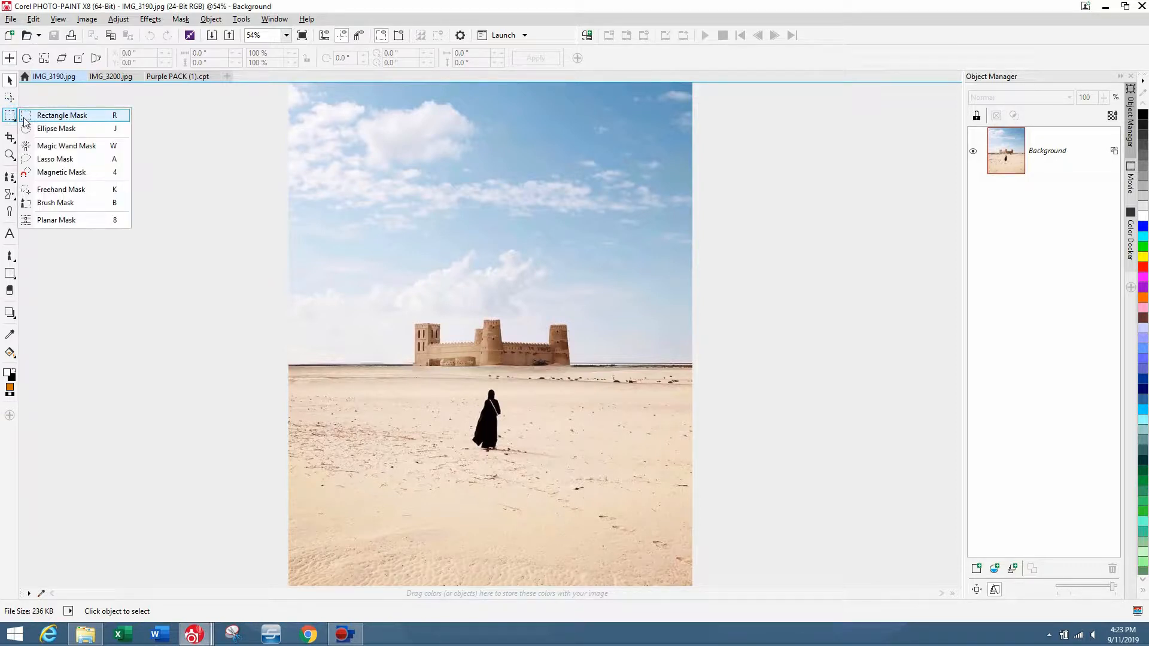
pyautogui.click(24, 120)
pyautogui.scroll(-1, 711, 473)
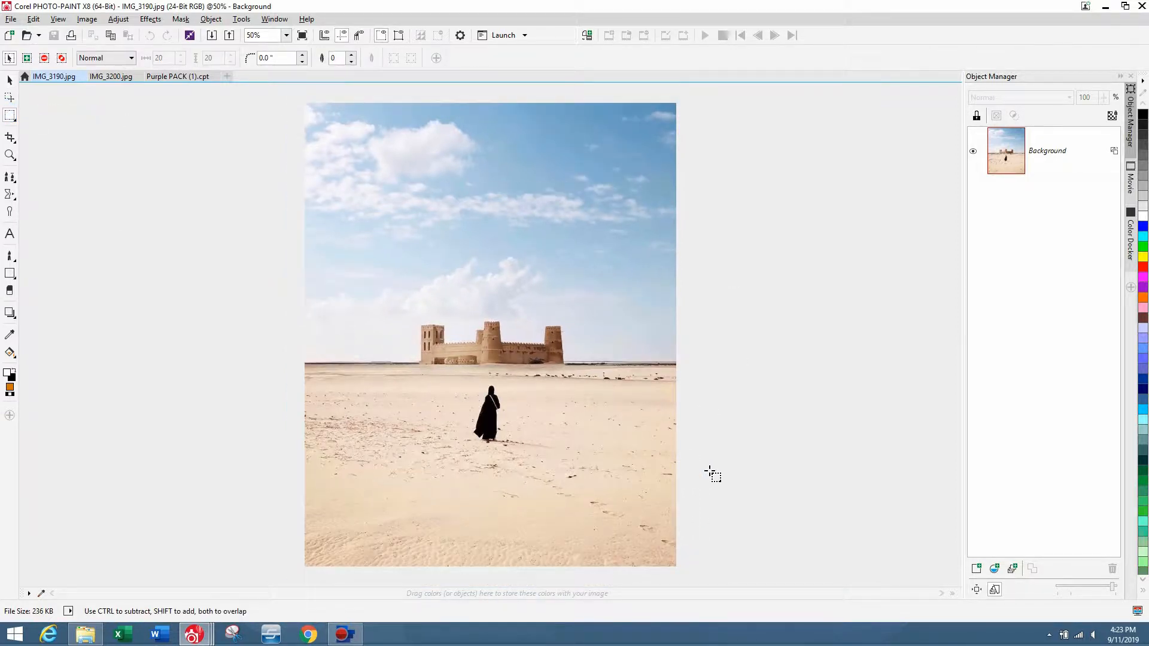
pyautogui.moveTo(692, 576); pyautogui.dragTo(508, 370)
pyautogui.hotkey('ctrl', 'Up')
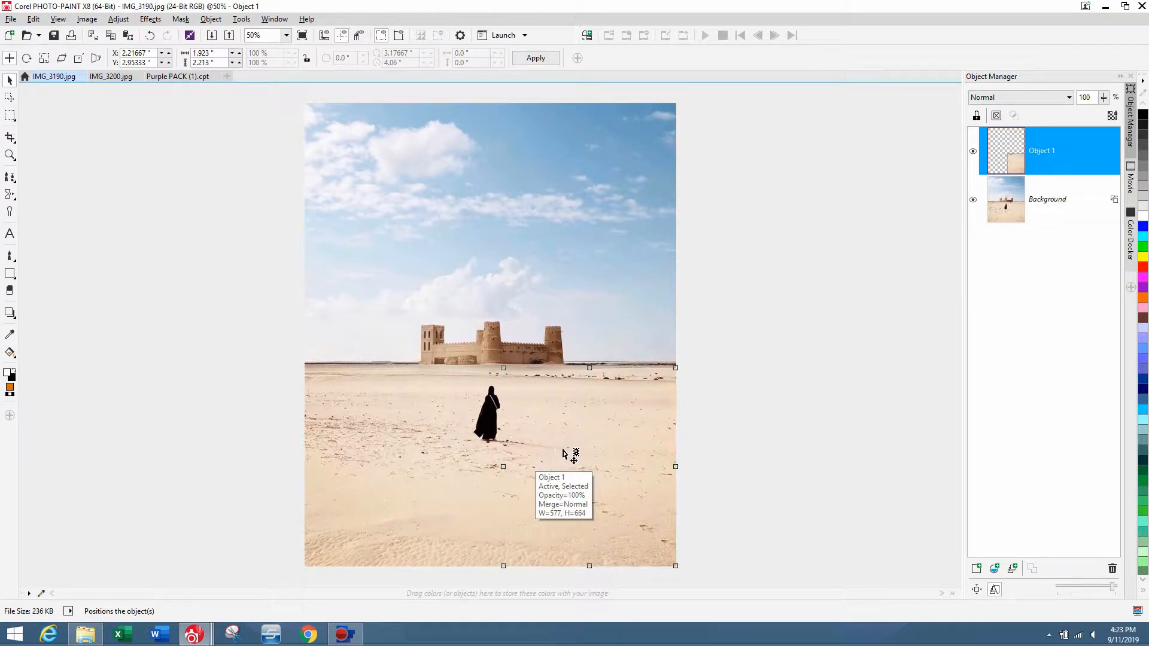
pyautogui.moveTo(663, 464); pyautogui.dragTo(491, 450)
# Erase the sand patch's edges with a size-300 eraser to blend it, then combine the patch with the background.
pyautogui.click(9, 290)
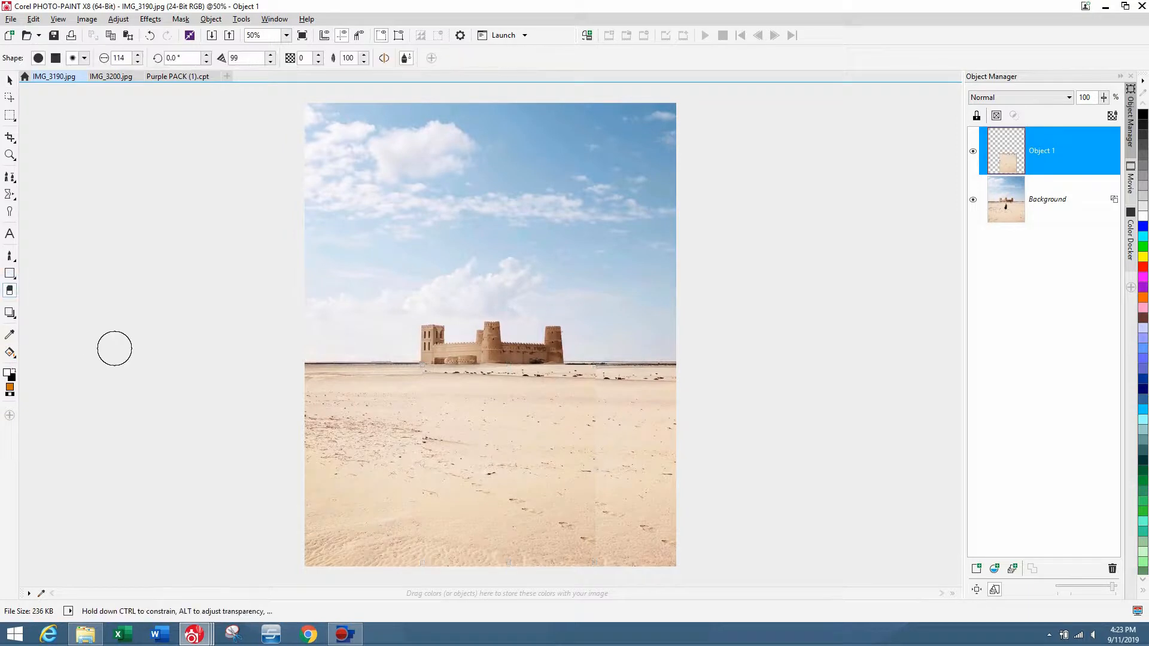
pyautogui.press('3')
pyautogui.moveTo(396, 578)
pyautogui.mouseDown()
pyautogui.moveTo(398, 395)
pyautogui.moveTo(401, 521)
pyautogui.moveTo(409, 375)
pyautogui.moveTo(408, 471)
pyautogui.moveTo(425, 367)
pyautogui.moveTo(397, 428)
pyautogui.moveTo(413, 554)
pyautogui.mouseUp()
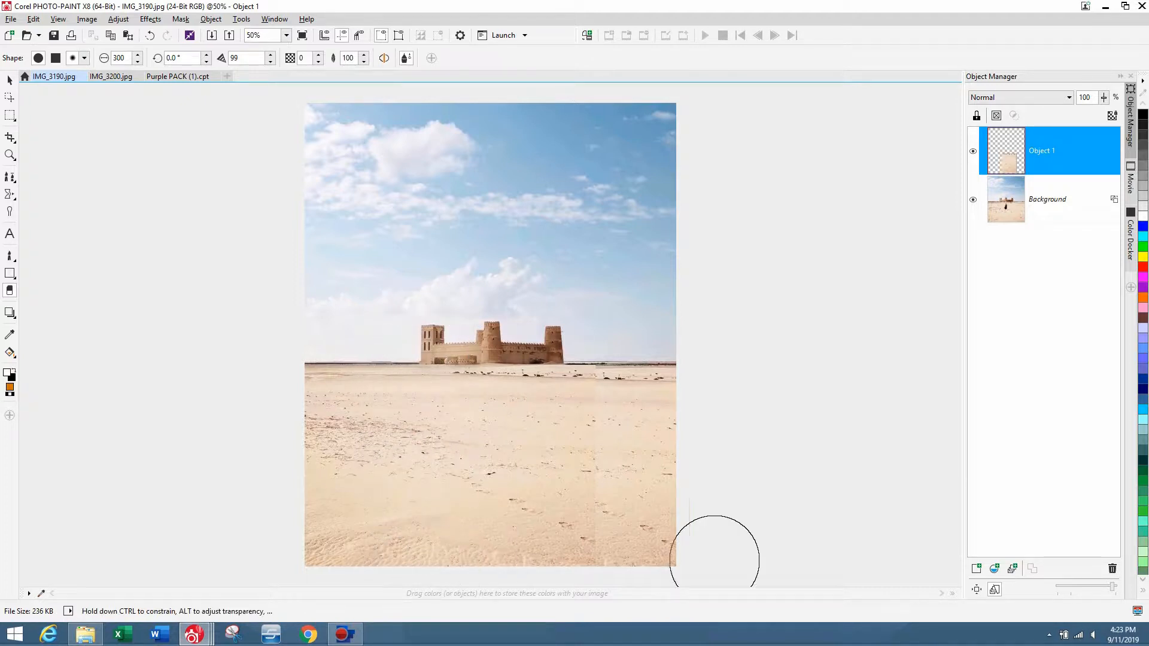
pyautogui.moveTo(616, 546)
pyautogui.mouseDown()
pyautogui.moveTo(638, 440)
pyautogui.moveTo(605, 553)
pyautogui.moveTo(627, 362)
pyautogui.moveTo(601, 533)
pyautogui.moveTo(606, 354)
pyautogui.moveTo(591, 542)
pyautogui.moveTo(596, 343)
pyautogui.moveTo(483, 332)
pyautogui.moveTo(624, 325)
pyautogui.moveTo(426, 336)
pyautogui.moveTo(521, 344)
pyautogui.moveTo(616, 340)
pyautogui.moveTo(393, 331)
pyautogui.moveTo(582, 332)
pyautogui.moveTo(394, 333)
pyautogui.moveTo(582, 334)
pyautogui.moveTo(461, 333)
pyautogui.mouseUp()
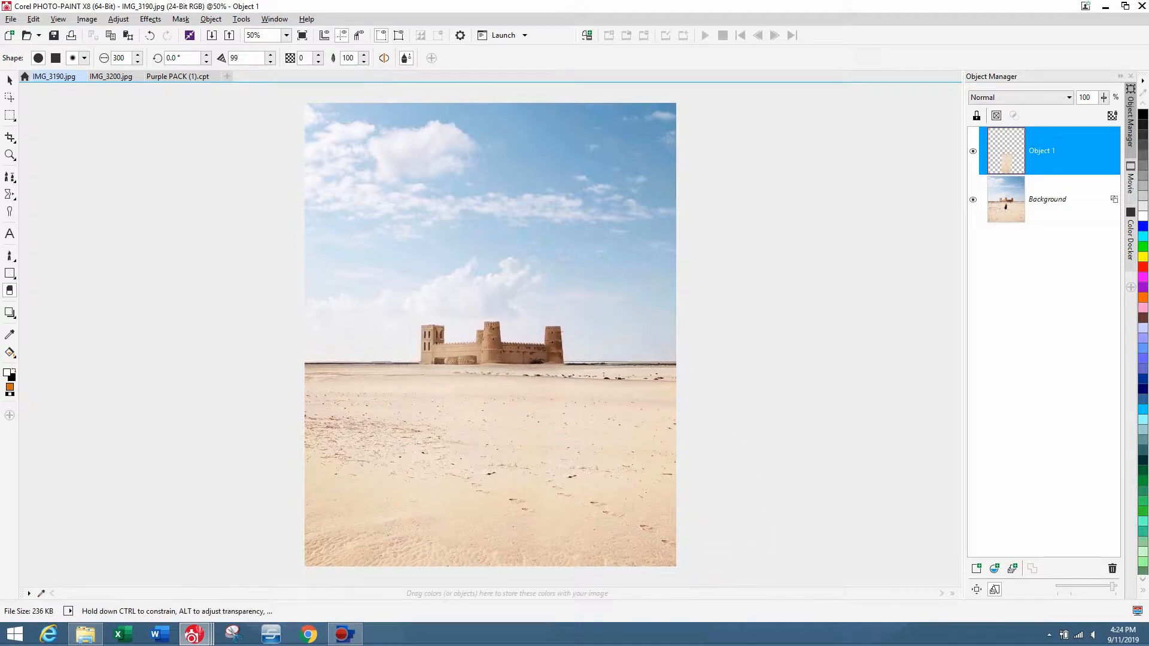
pyautogui.moveTo(604, 465); pyautogui.dragTo(582, 562)
pyautogui.click(9, 79)
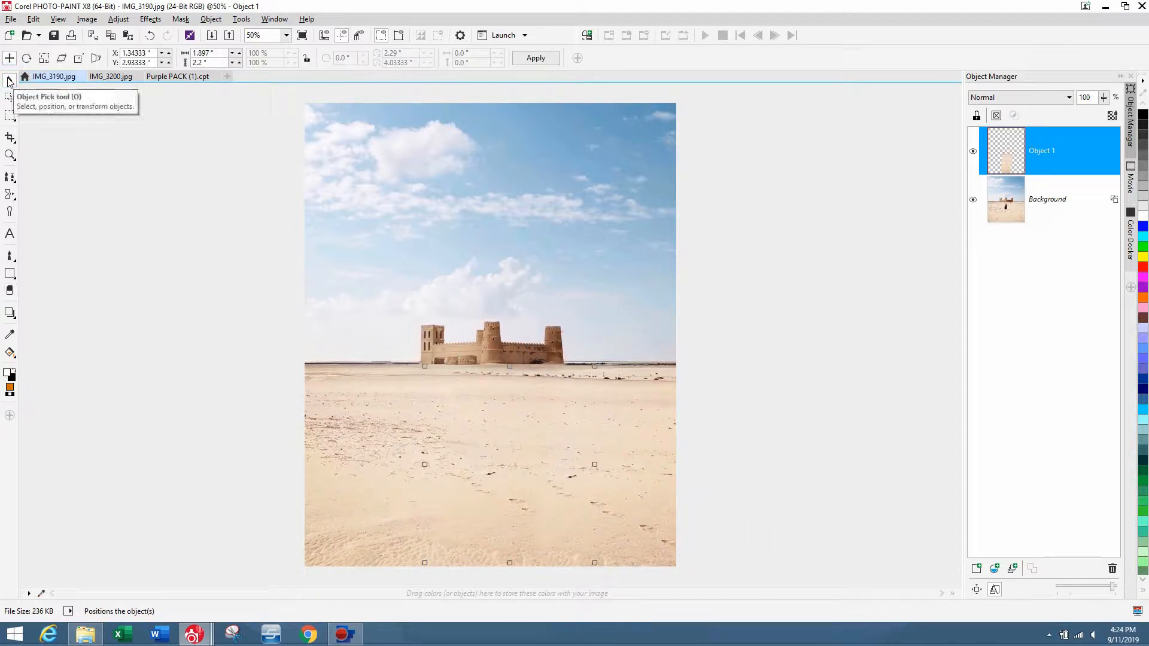
pyautogui.press('Delete')
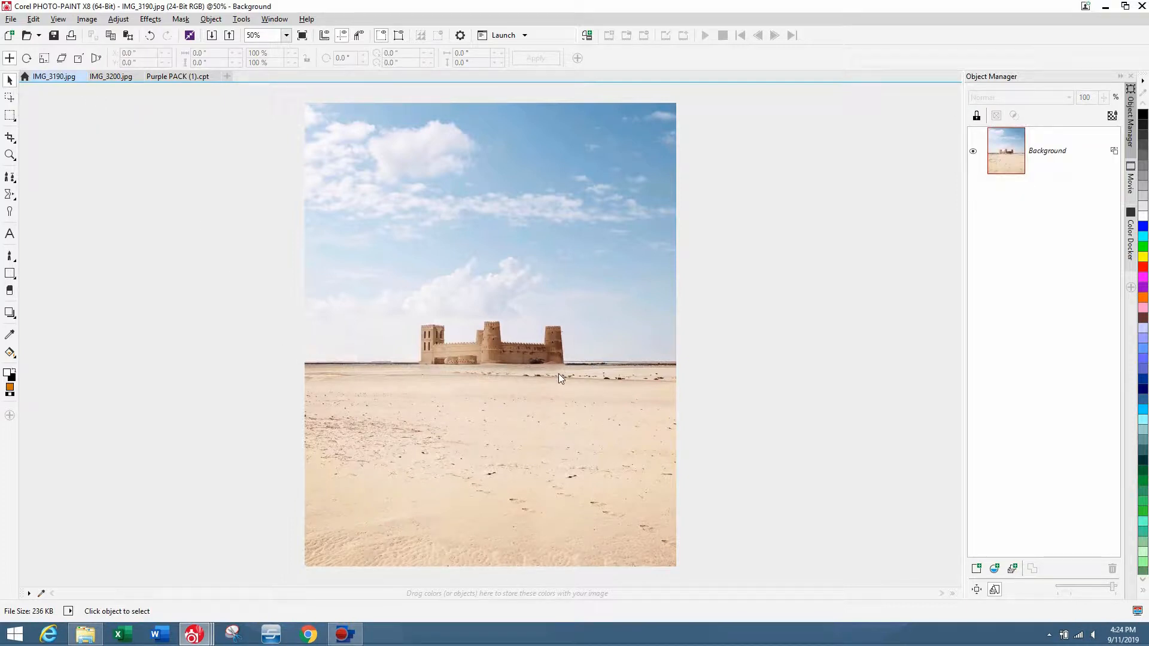
# Copy a pink lollipop character from the Purple PACK file and paste it above the castle in the desert photo.
pyautogui.click(160, 76)
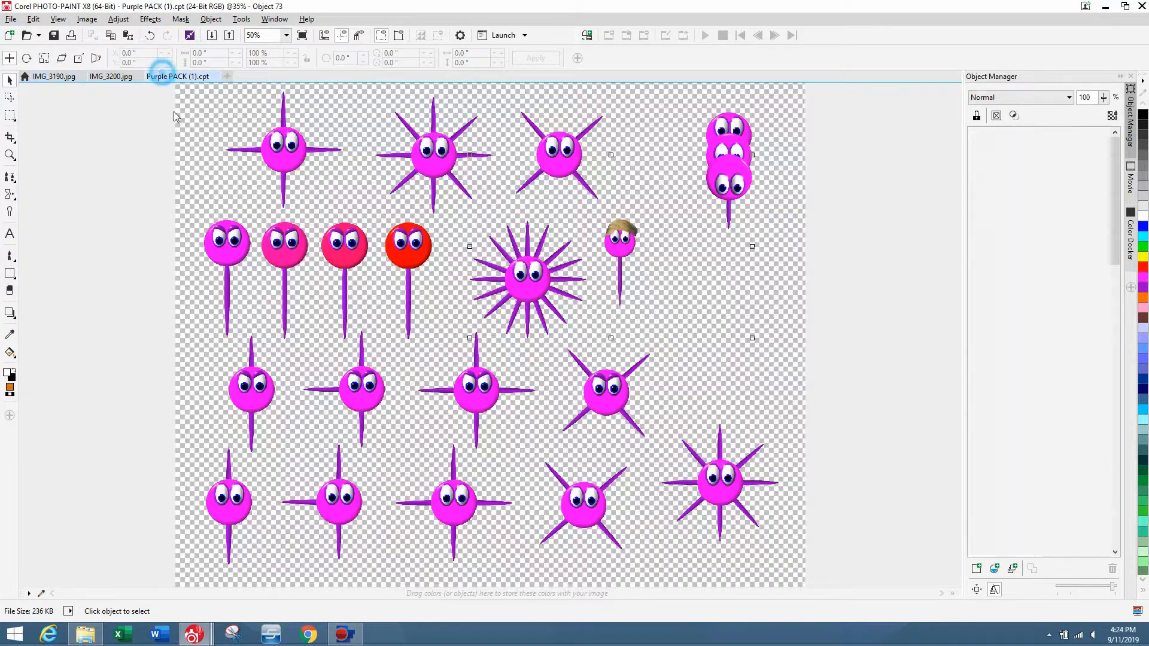
pyautogui.click(741, 117)
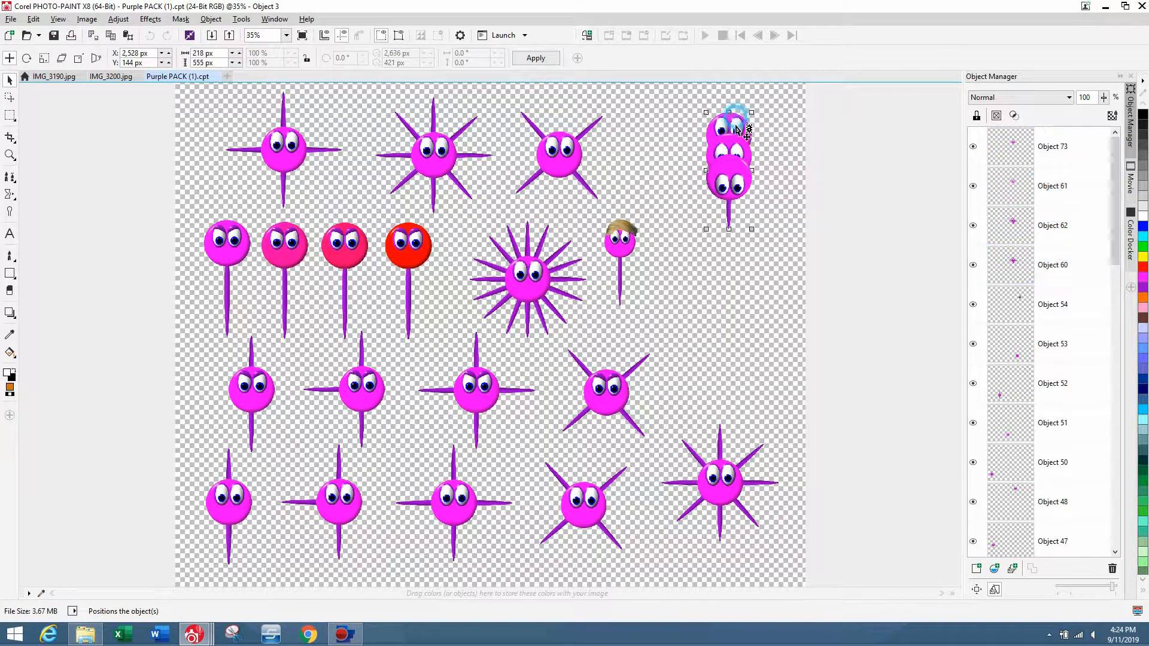
pyautogui.click(44, 58)
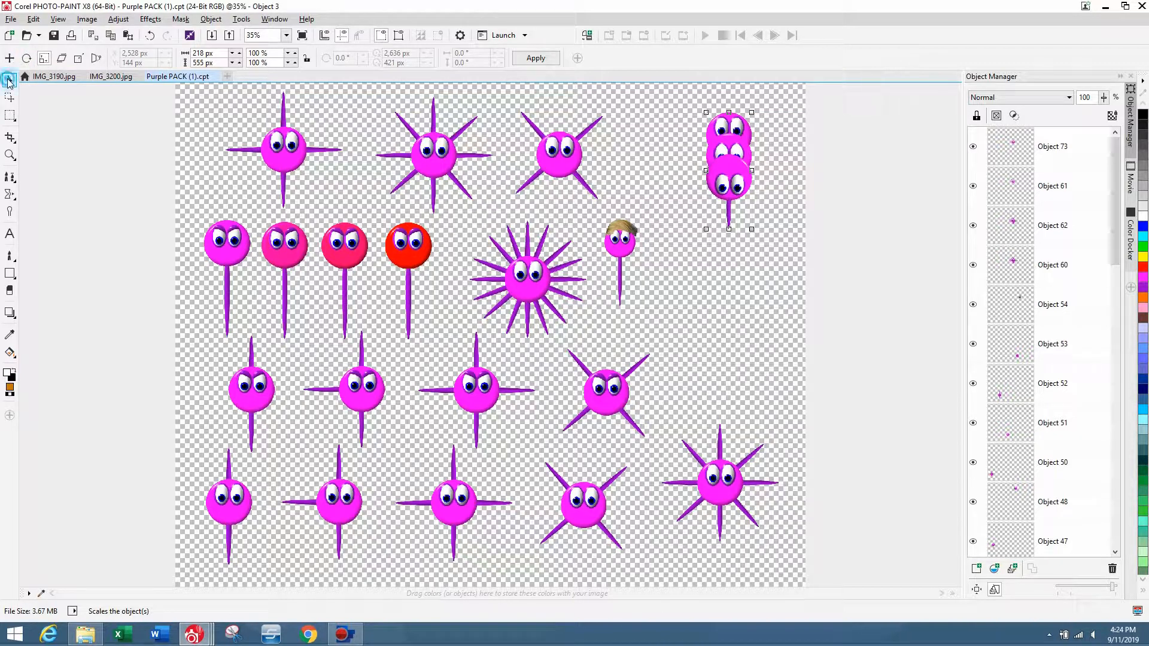
pyautogui.click(54, 76)
pyautogui.hotkey('ctrl', 'v')
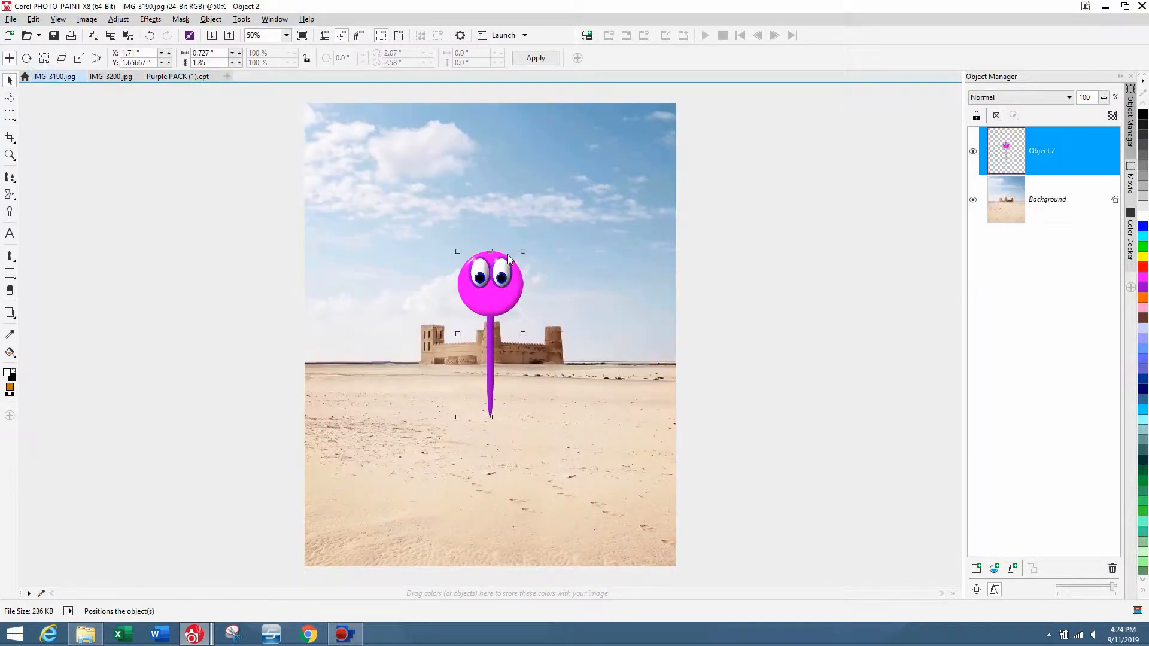
pyautogui.moveTo(489, 251); pyautogui.dragTo(517, 254)
# Resample the desert image in pixels to a height of 800 with aspect ratio maintained.
pyautogui.click(1047, 202)
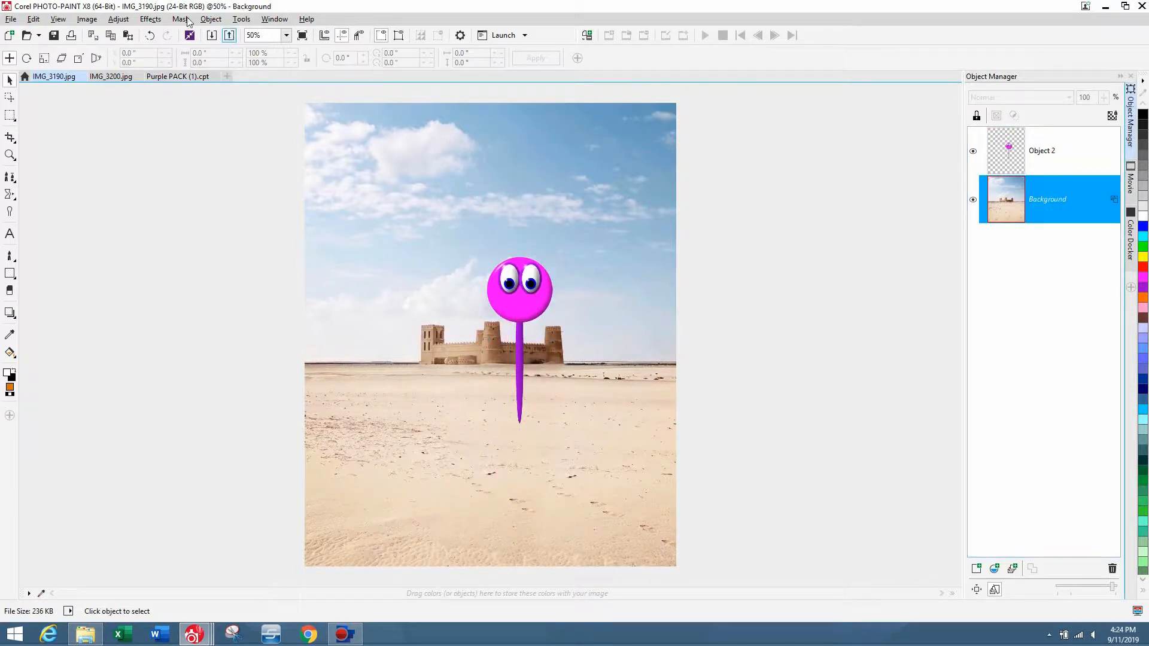
pyautogui.click(86, 19)
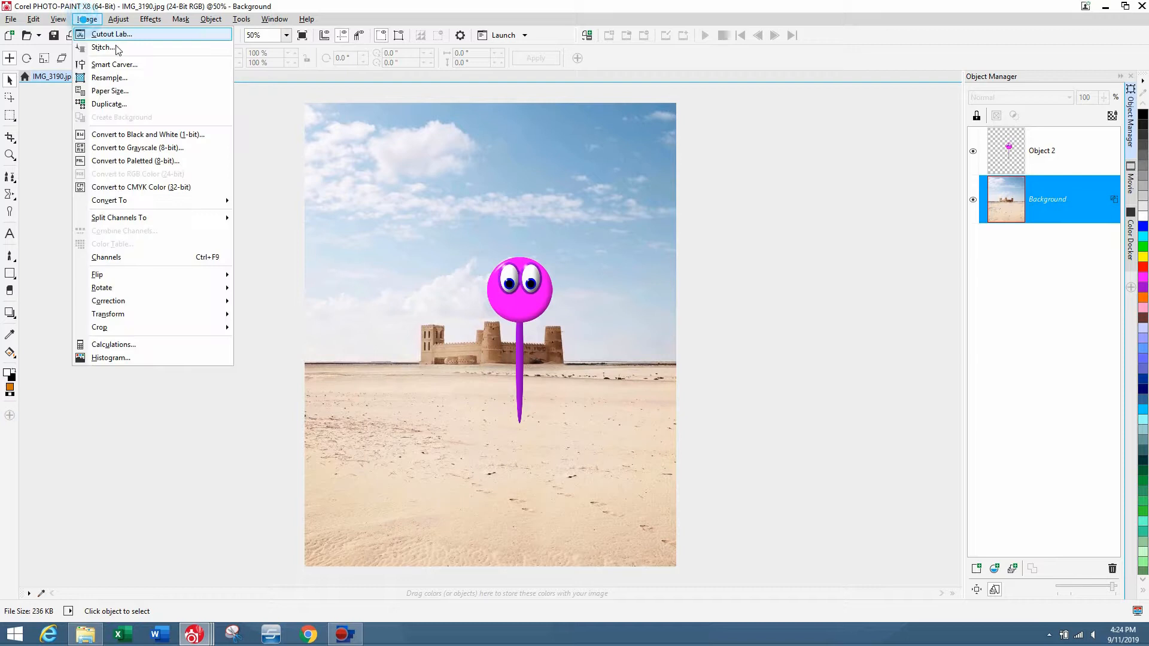
pyautogui.click(141, 76)
pyautogui.click(659, 252)
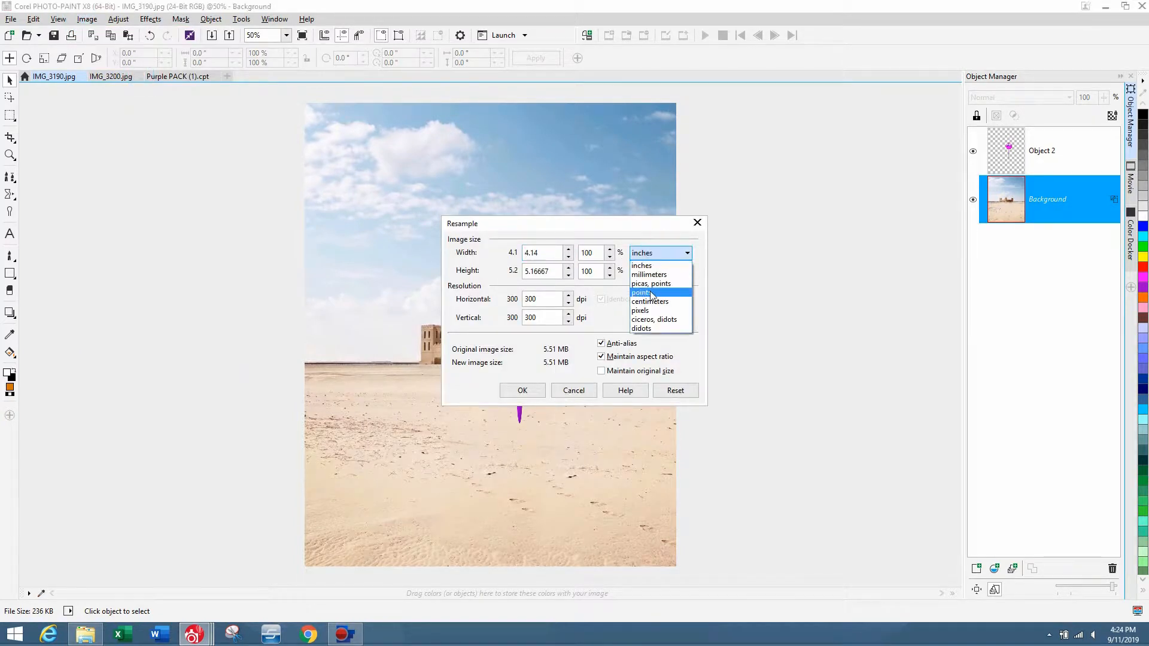
pyautogui.click(653, 309)
pyautogui.click(542, 271)
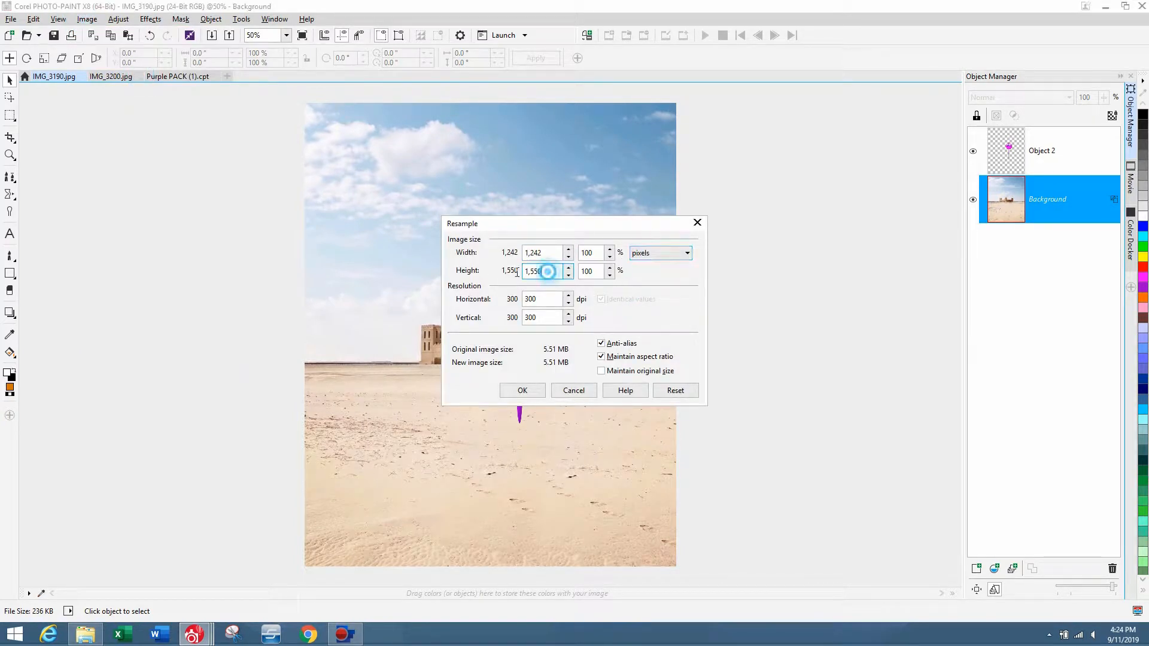
pyautogui.write('800')
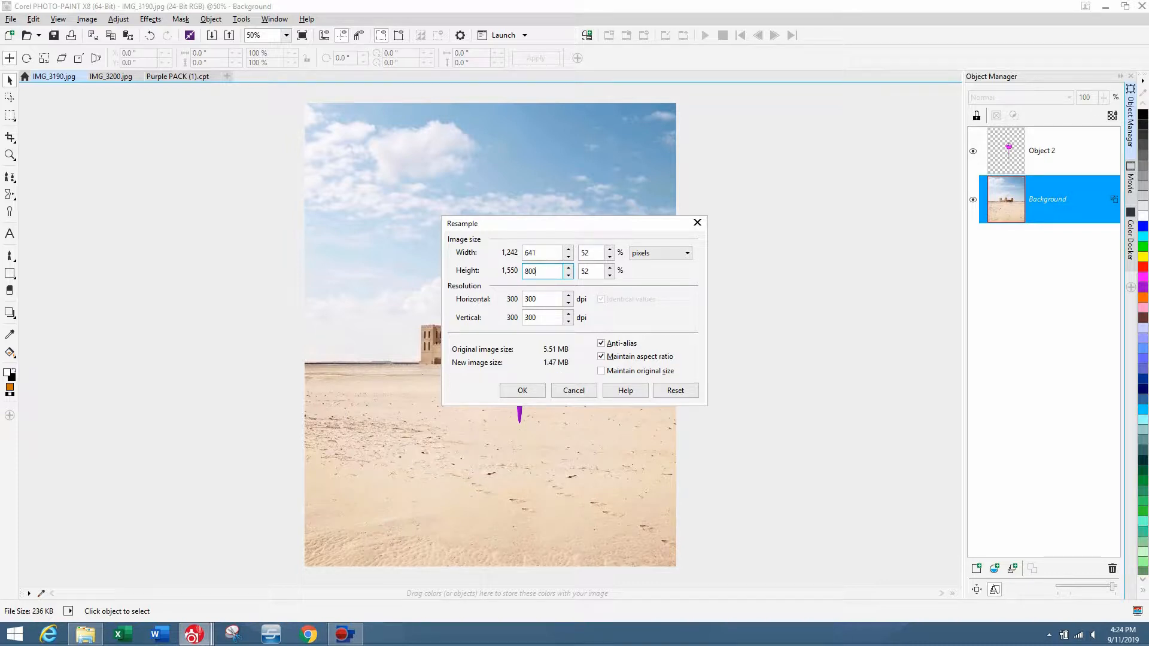
pyautogui.click(523, 390)
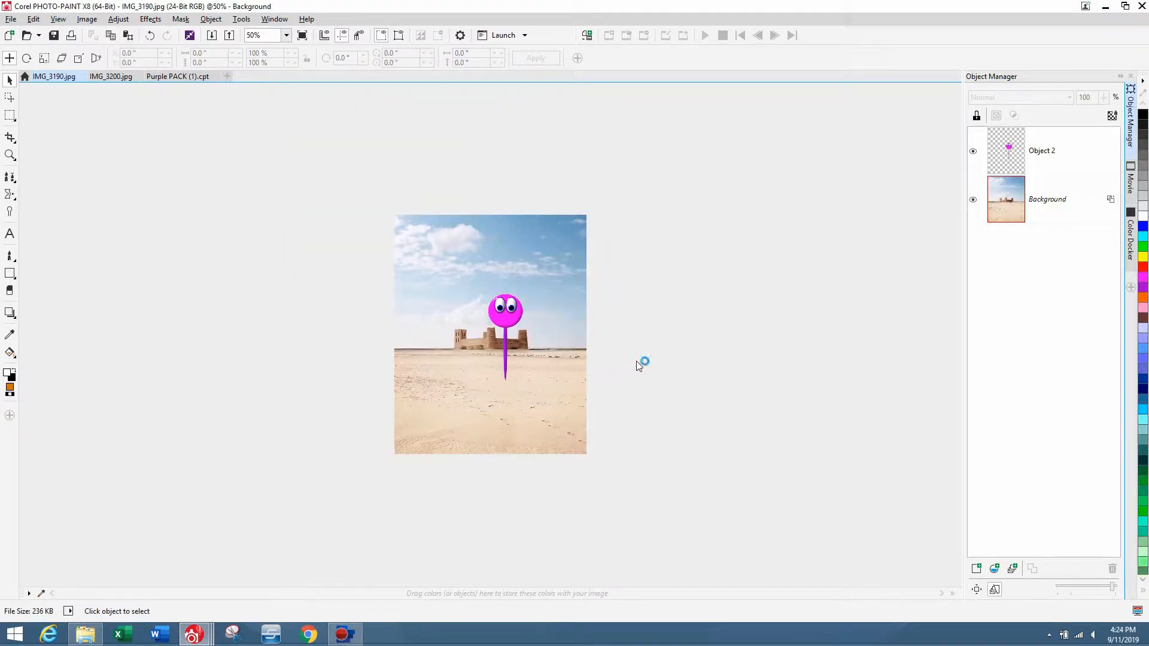
# Move the pink character slightly left over the castle.
pyautogui.scroll(1, 637, 361)
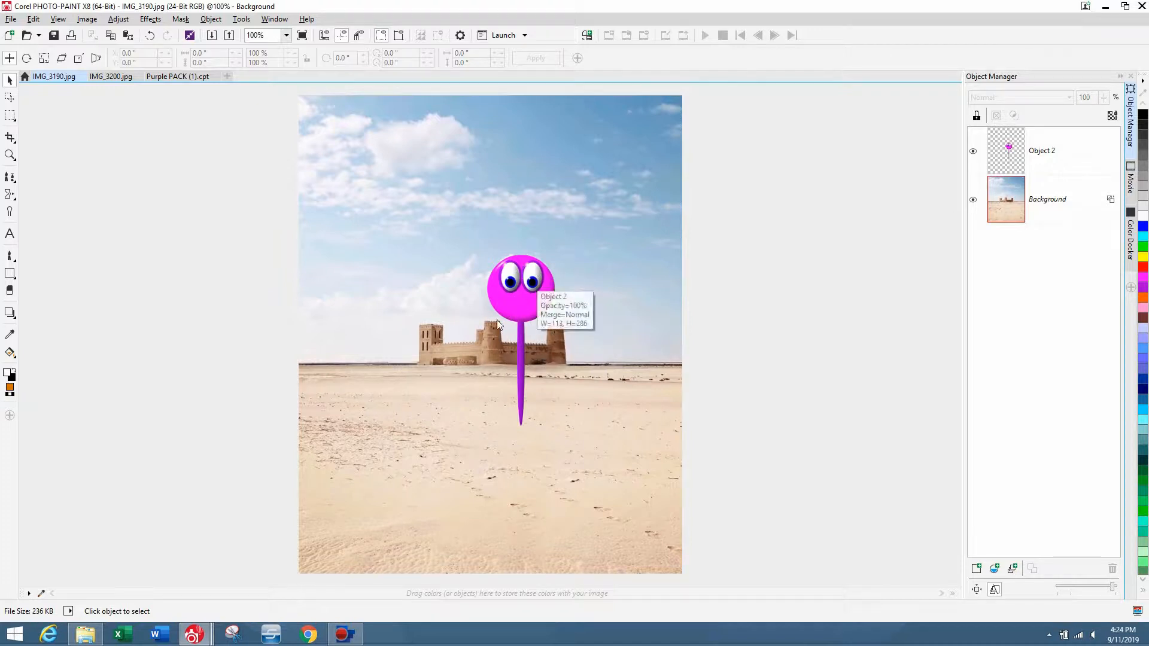
pyautogui.moveTo(526, 314); pyautogui.dragTo(471, 302)
pyautogui.hotkey('ctrl', 'v')
pyautogui.moveTo(491, 258); pyautogui.dragTo(619, 254)
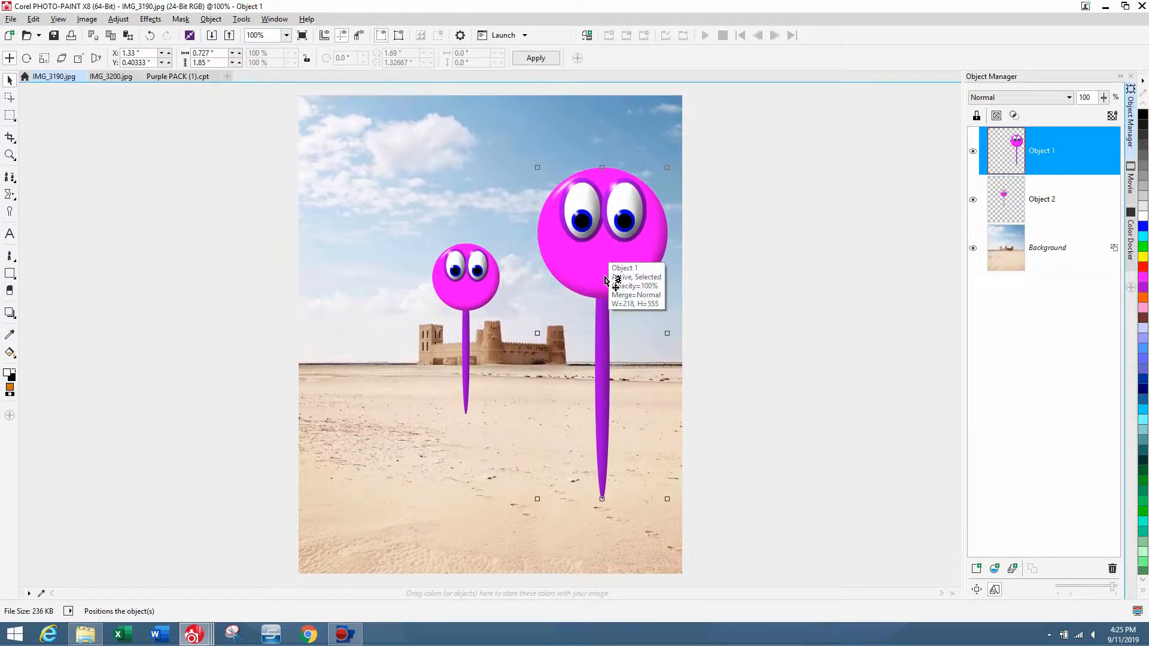
pyautogui.press('Delete')
# Raise the character higher in the sky and draw a small elliptical mask about 0.4 by 0.12 inches on the sand.
pyautogui.moveTo(484, 275); pyautogui.dragTo(532, 172)
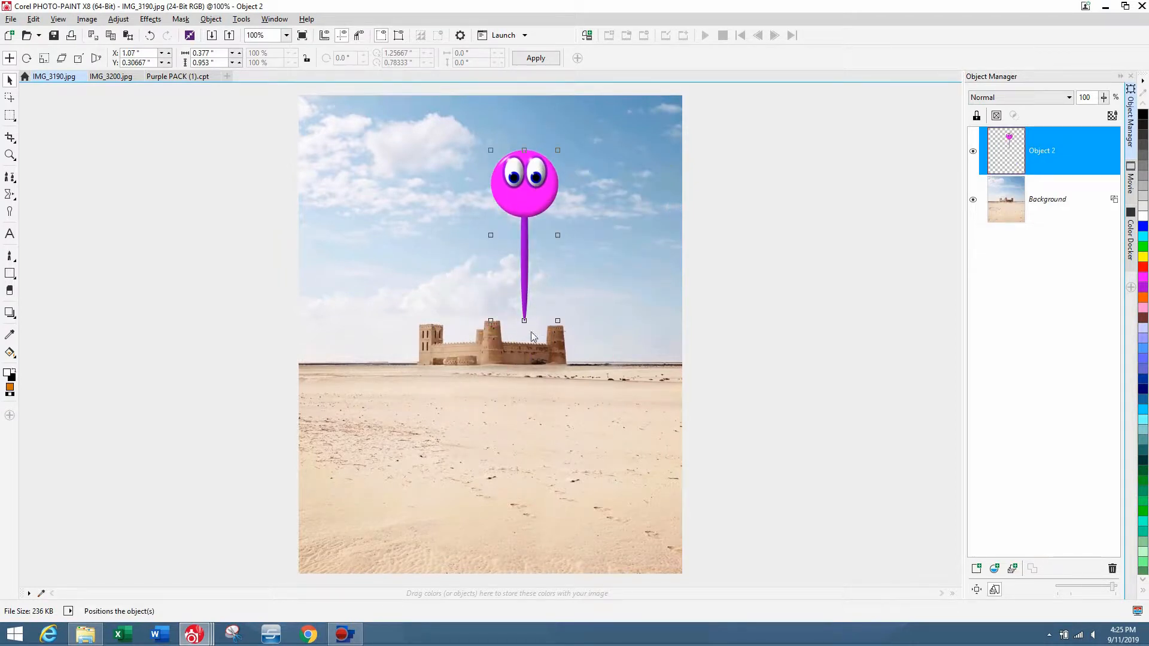
pyautogui.click(10, 115)
pyautogui.click(42, 126)
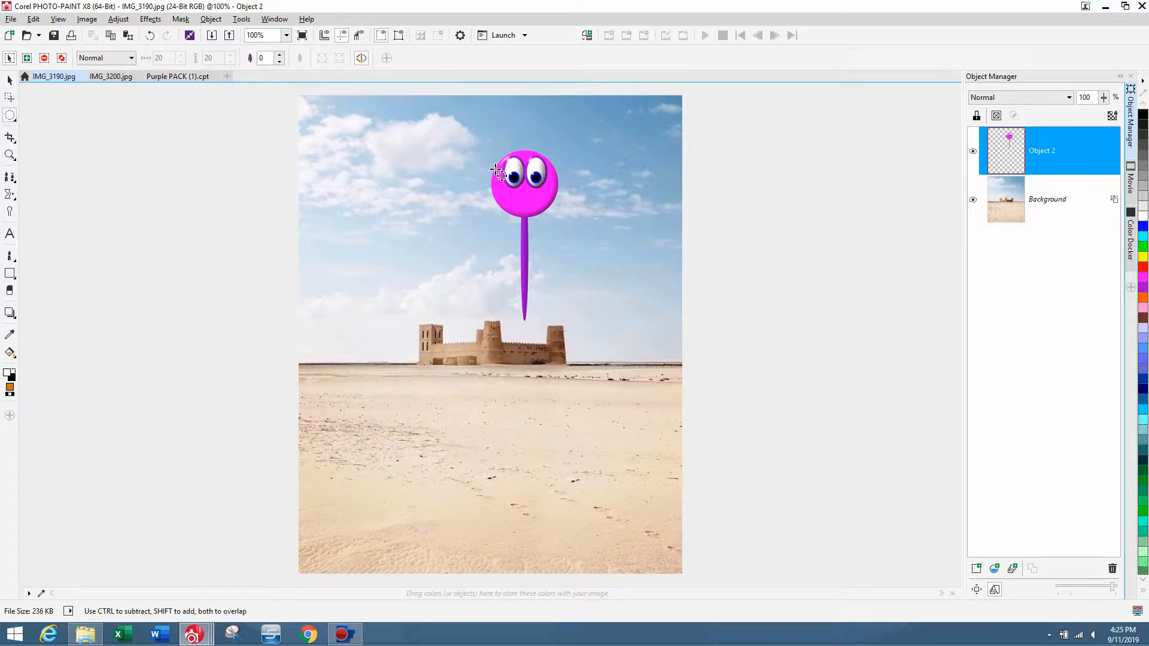
pyautogui.moveTo(490, 170); pyautogui.dragTo(534, 484)
pyautogui.click(9, 97)
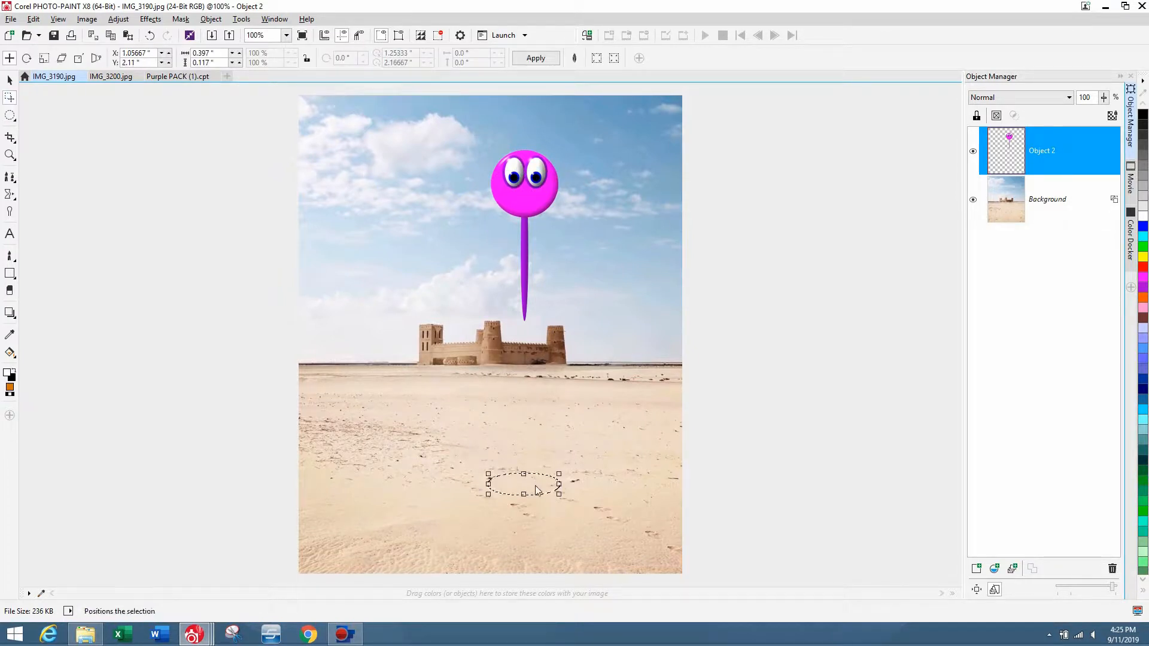
# Try to copy the masked ellipse from the character object.
pyautogui.click(10, 116)
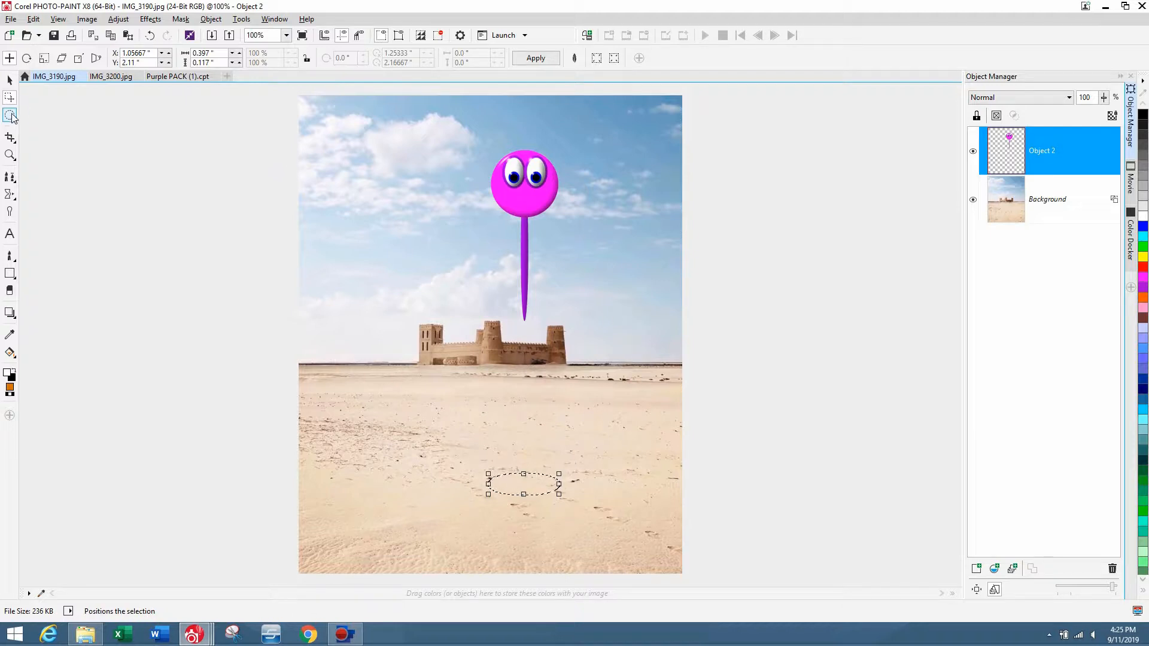
pyautogui.click(441, 354)
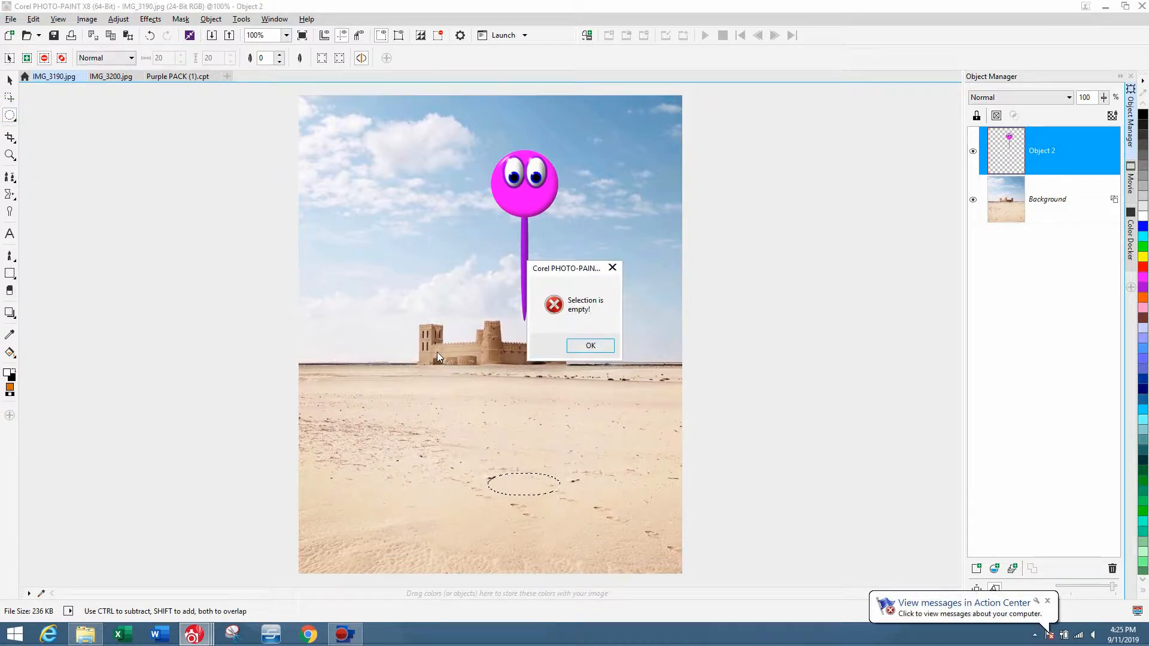
pyautogui.click(589, 346)
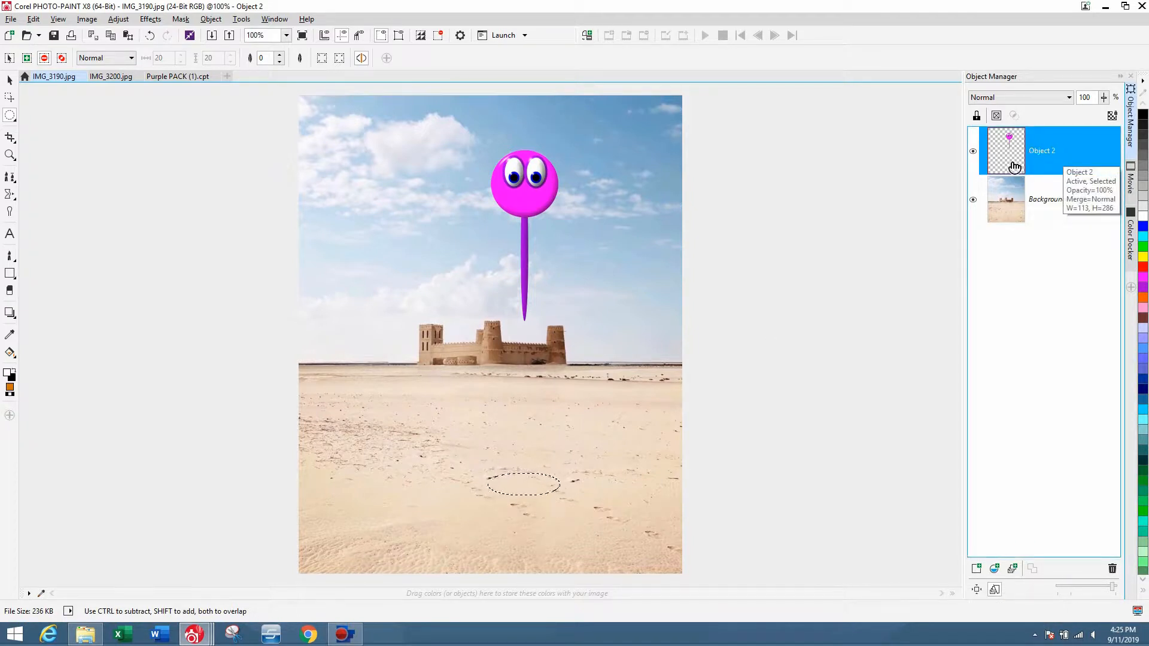
# Create an object from the elliptical mask on the background and darken it to brightness 0 and intensity -61.
pyautogui.click(1056, 199)
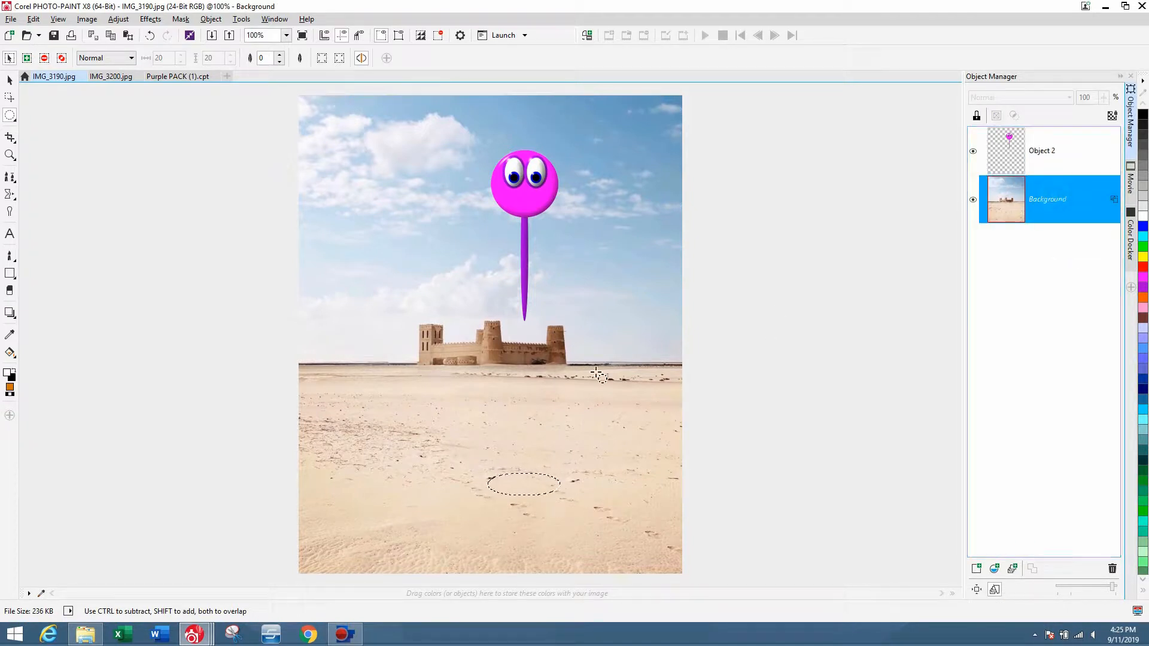
pyautogui.hotkey('ctrl', 'Up')
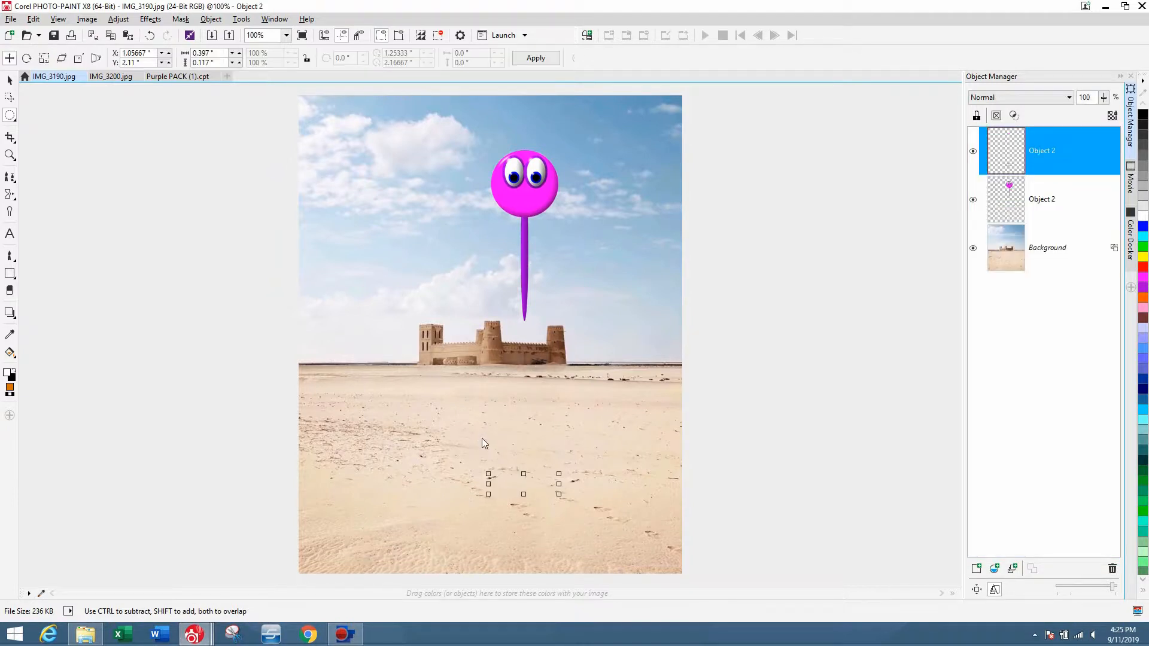
pyautogui.click(118, 19)
pyautogui.click(144, 164)
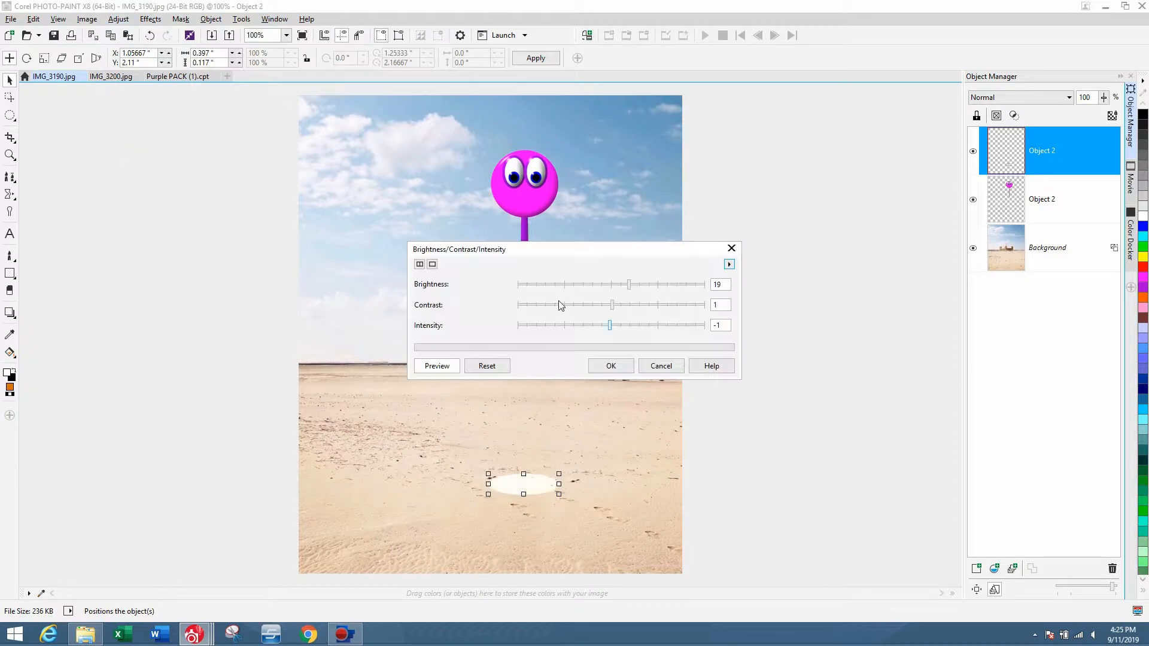
pyautogui.click(567, 327)
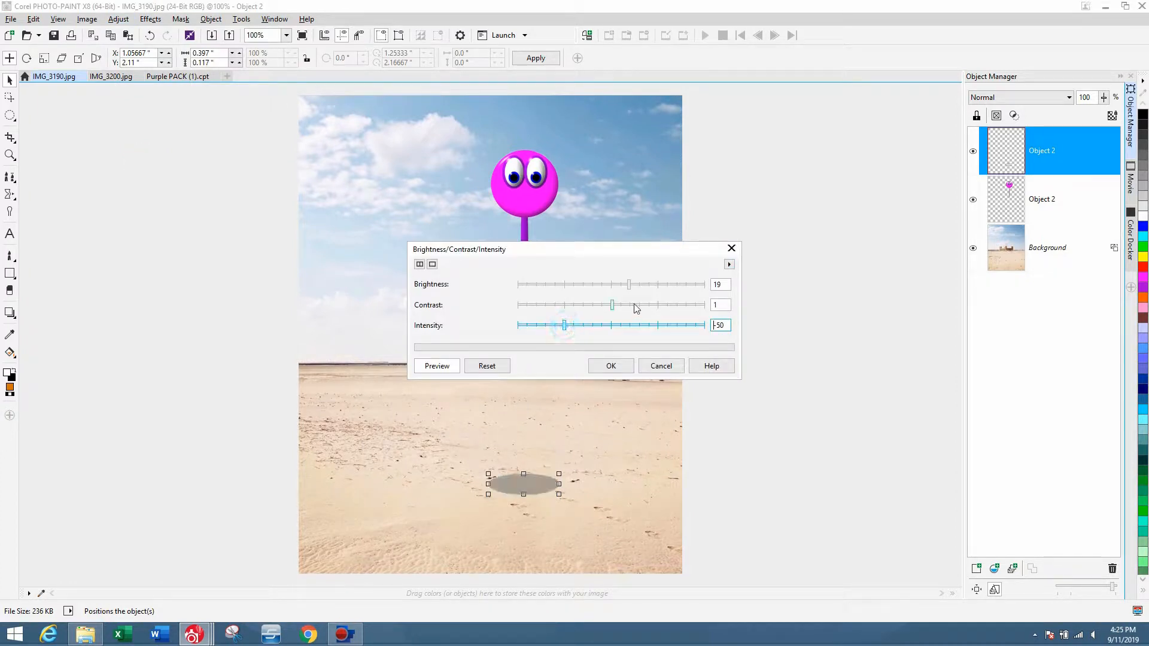
pyautogui.click(611, 285)
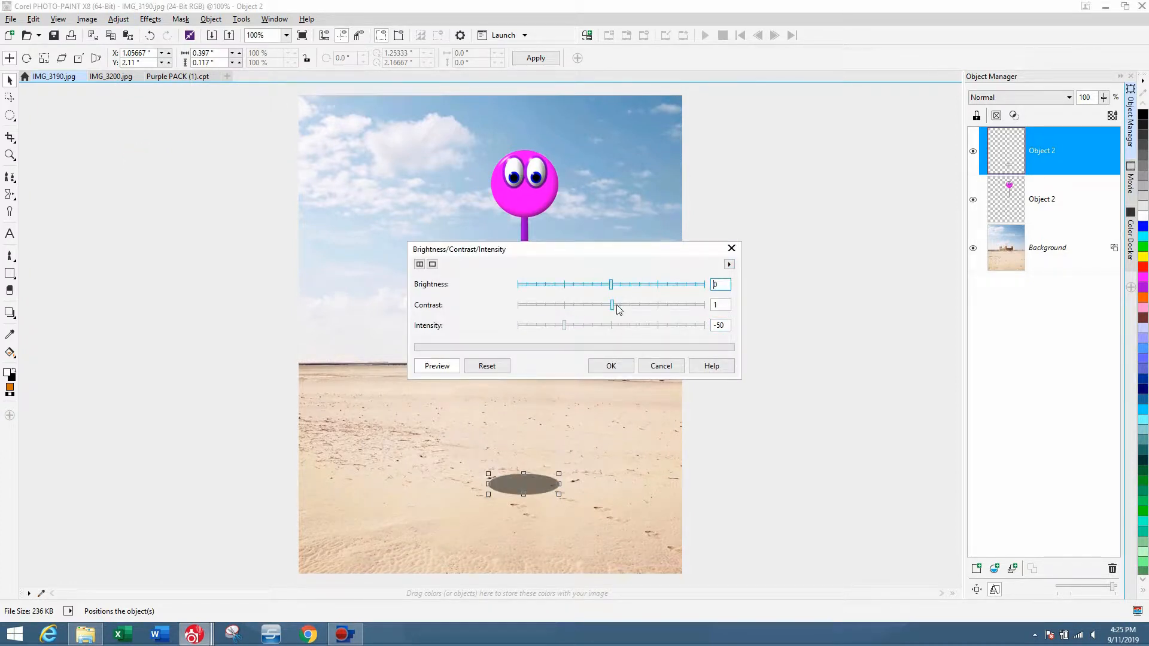
pyautogui.moveTo(564, 326); pyautogui.dragTo(554, 326)
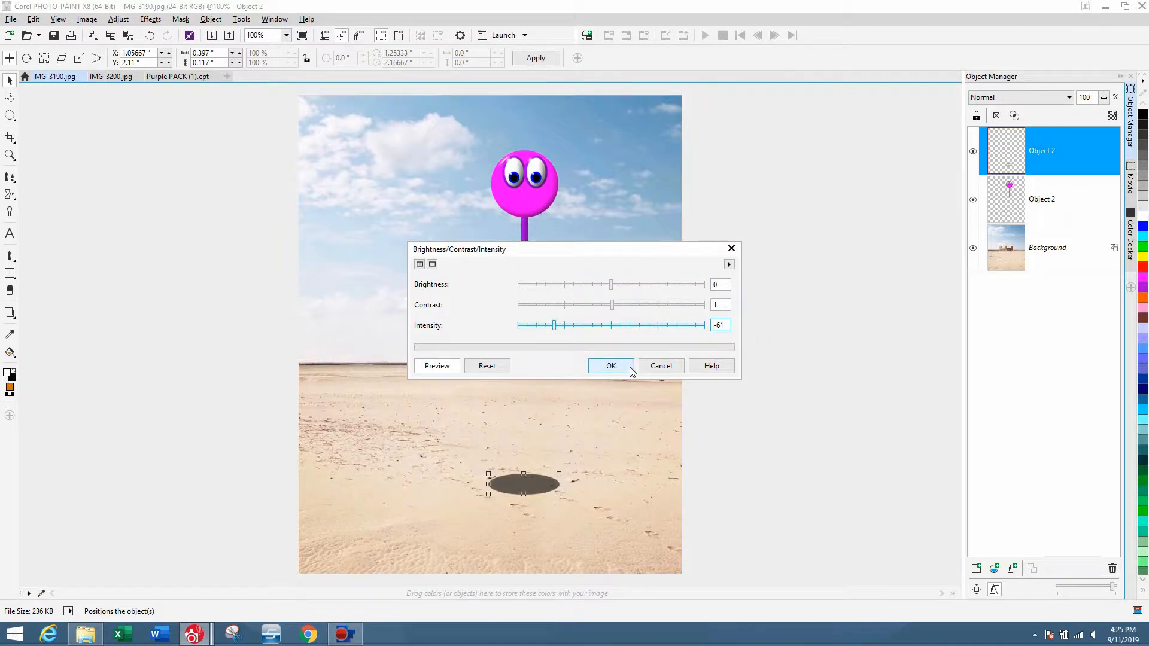
pyautogui.click(611, 367)
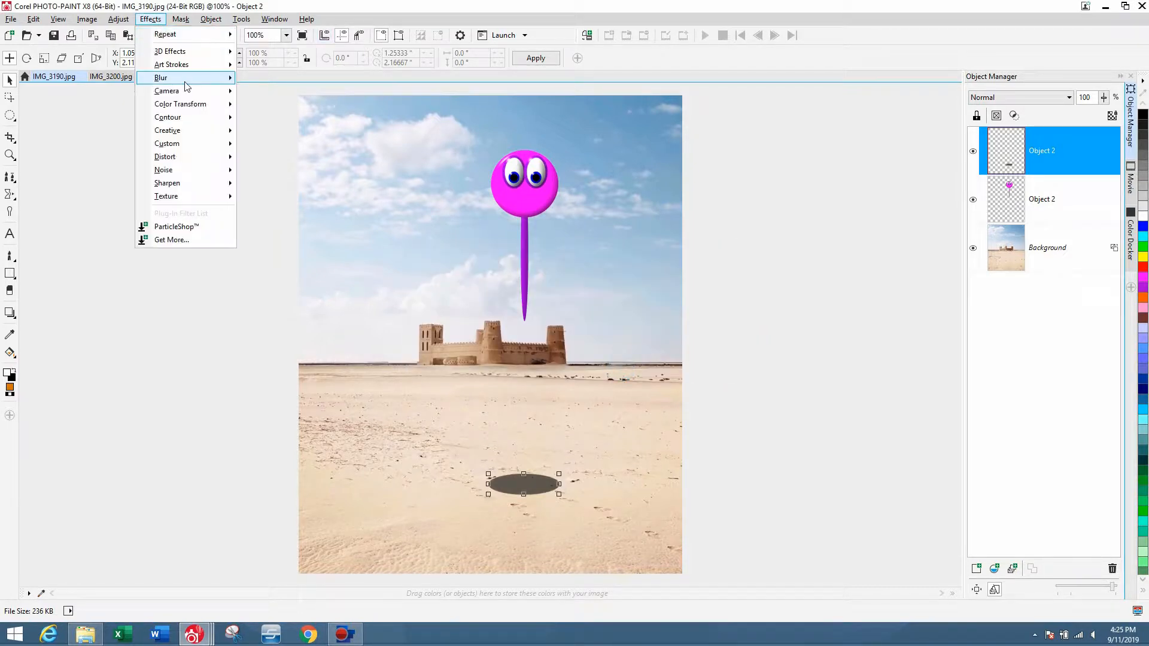
# Apply a Gaussian Blur with a 7.0 pixel radius to the ellipse object, then delete it.
pyautogui.moveTo(180, 77)
pyautogui.click(298, 110)
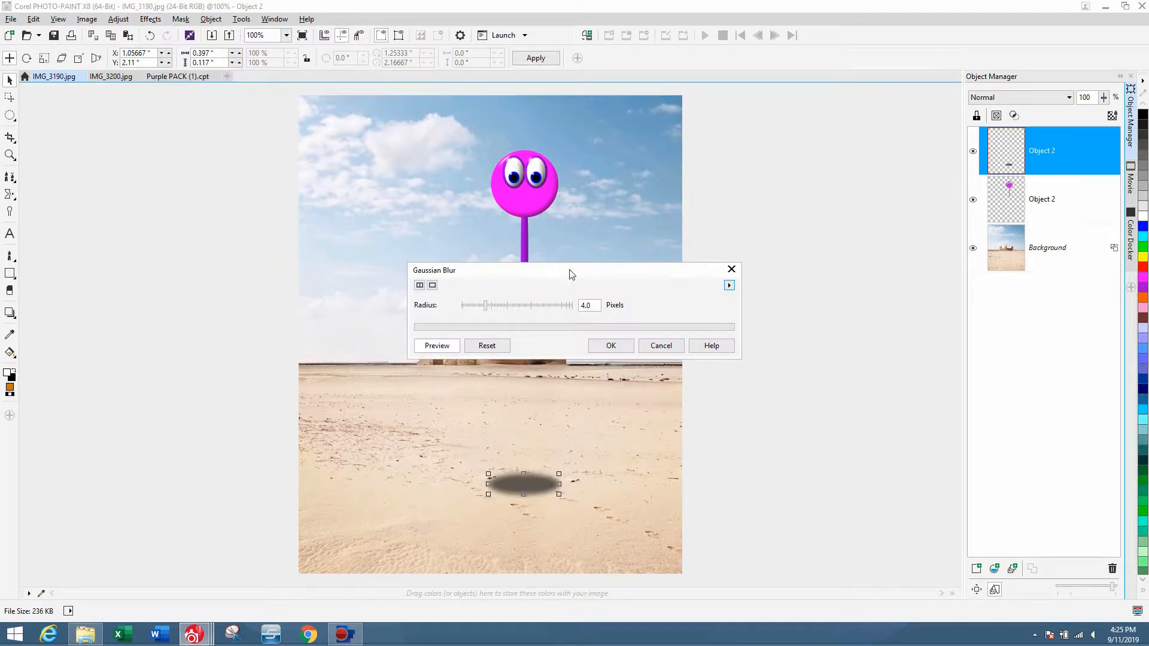
pyautogui.moveTo(572, 270); pyautogui.dragTo(817, 190)
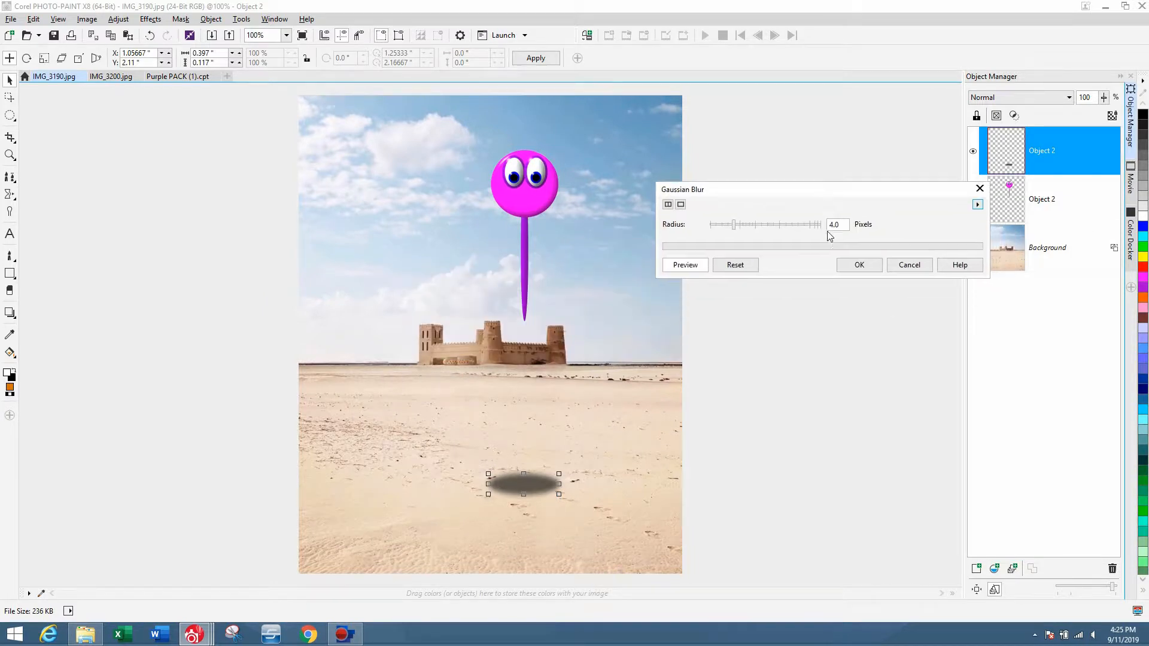
pyautogui.click(739, 225)
pyautogui.click(748, 225)
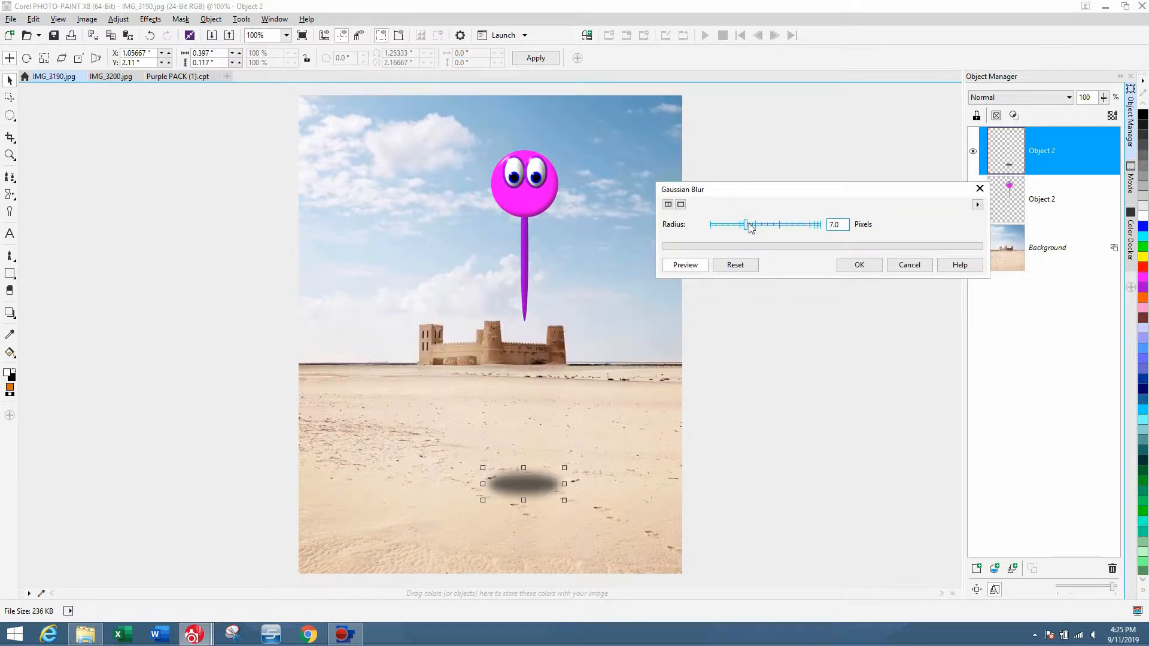
pyautogui.click(856, 266)
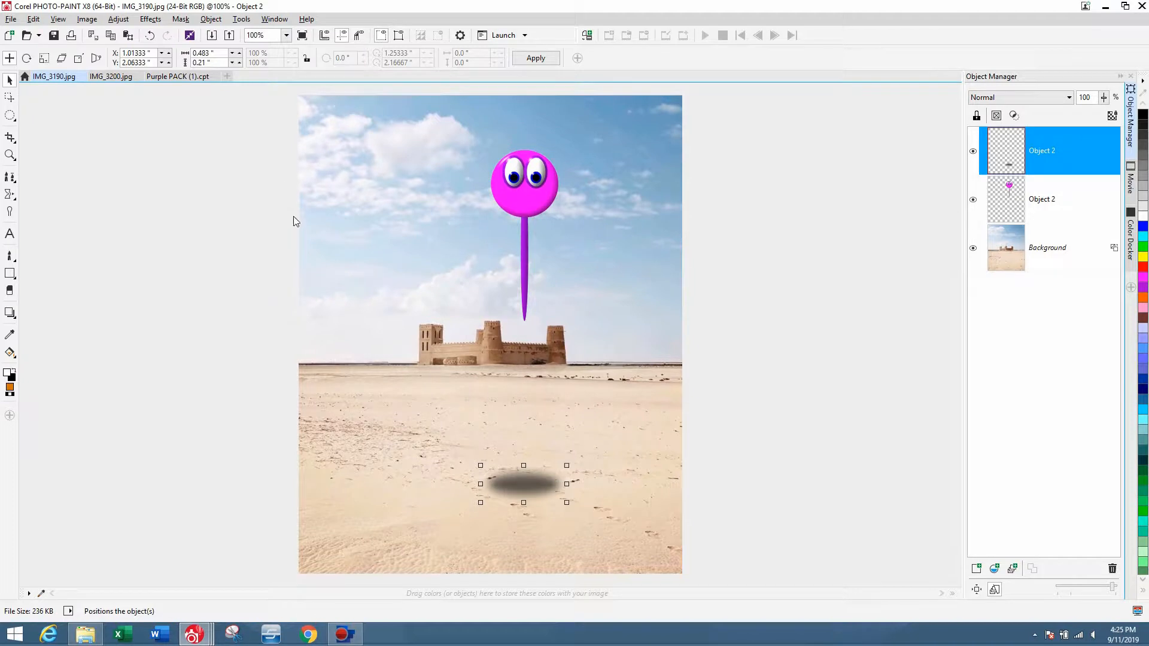
pyautogui.press('Delete')
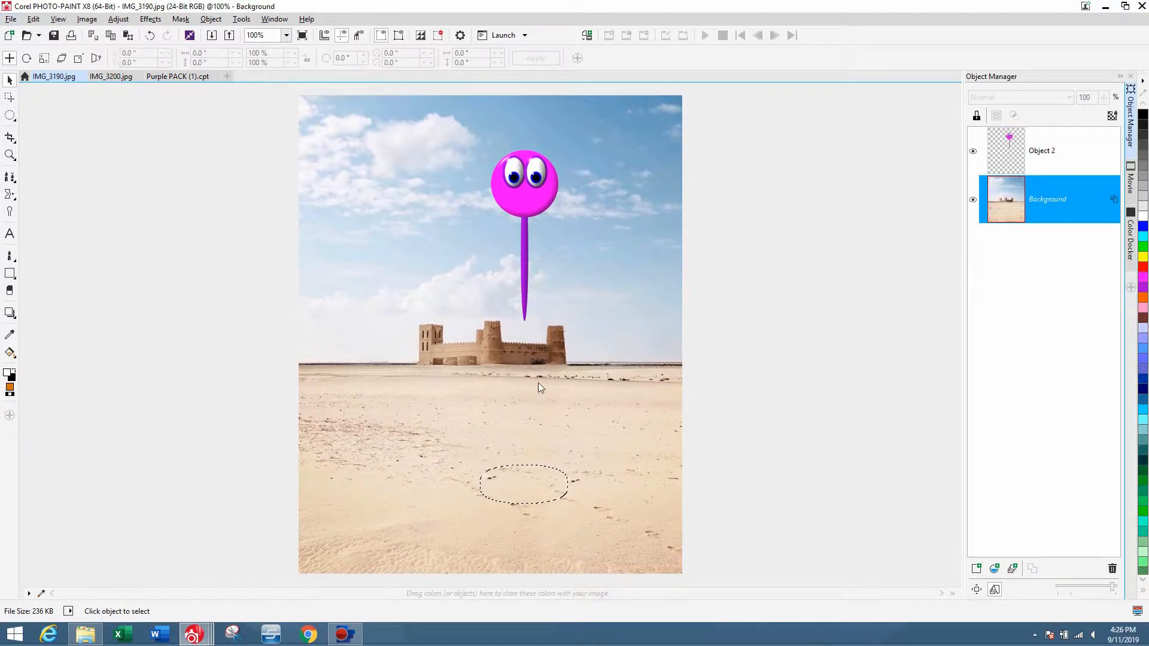
# Create a new object from the elliptical mask and set its gamma value to 0.38.
pyautogui.hotkey('ctrl', 'Up')
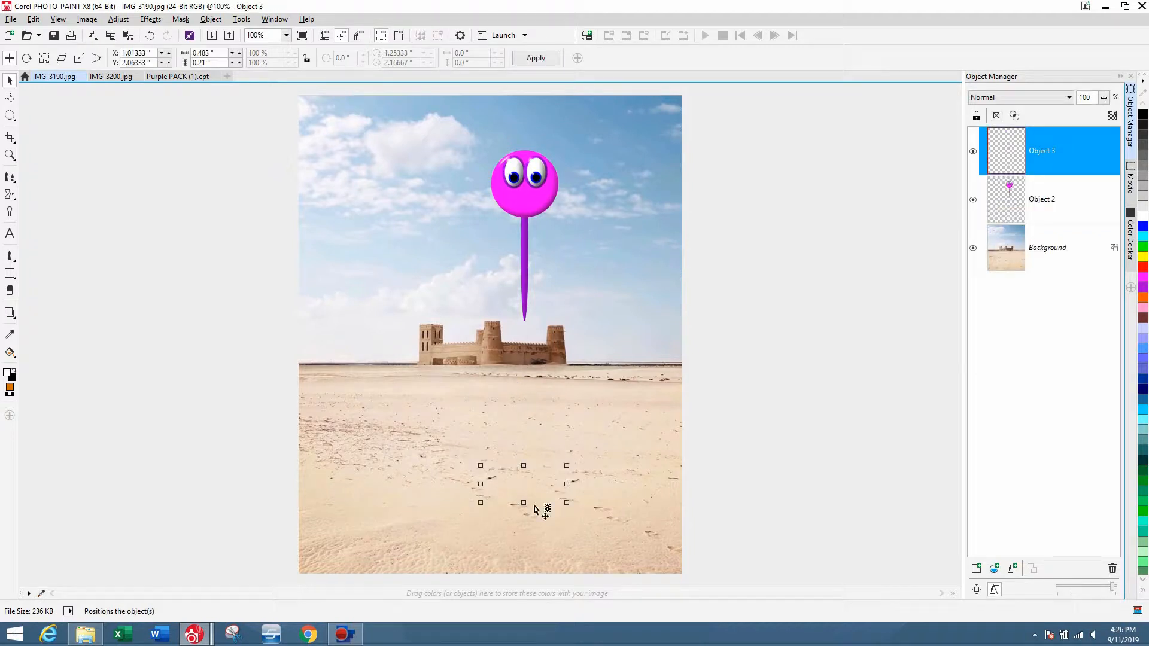
pyautogui.click(118, 19)
pyautogui.click(149, 179)
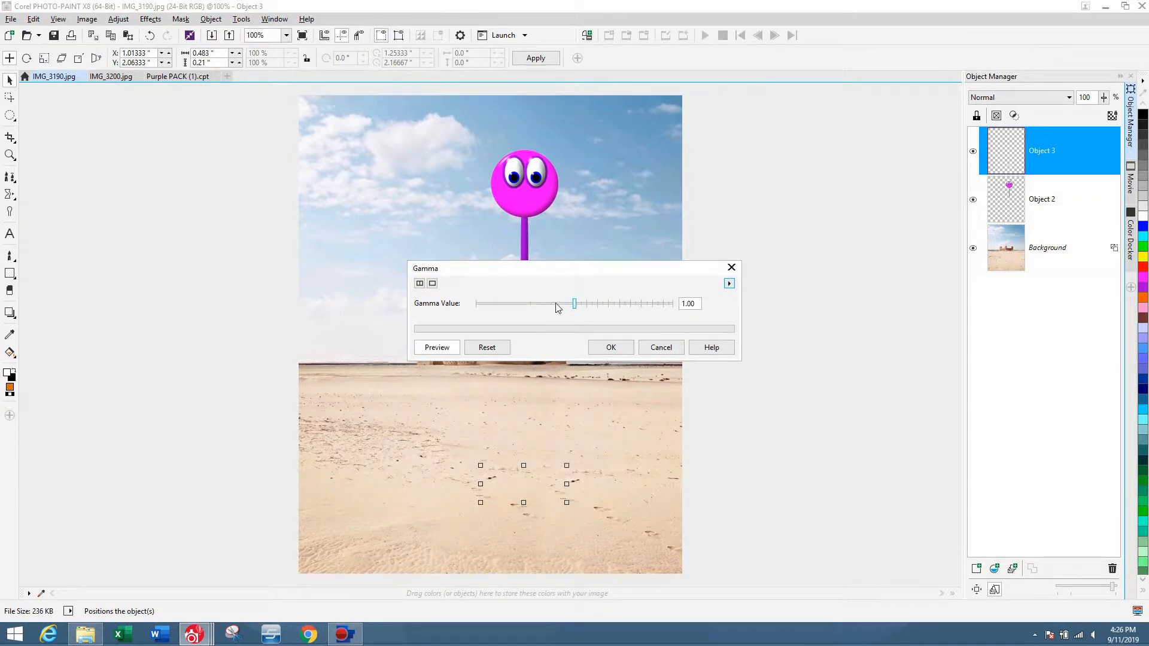
pyautogui.moveTo(557, 308); pyautogui.dragTo(506, 304)
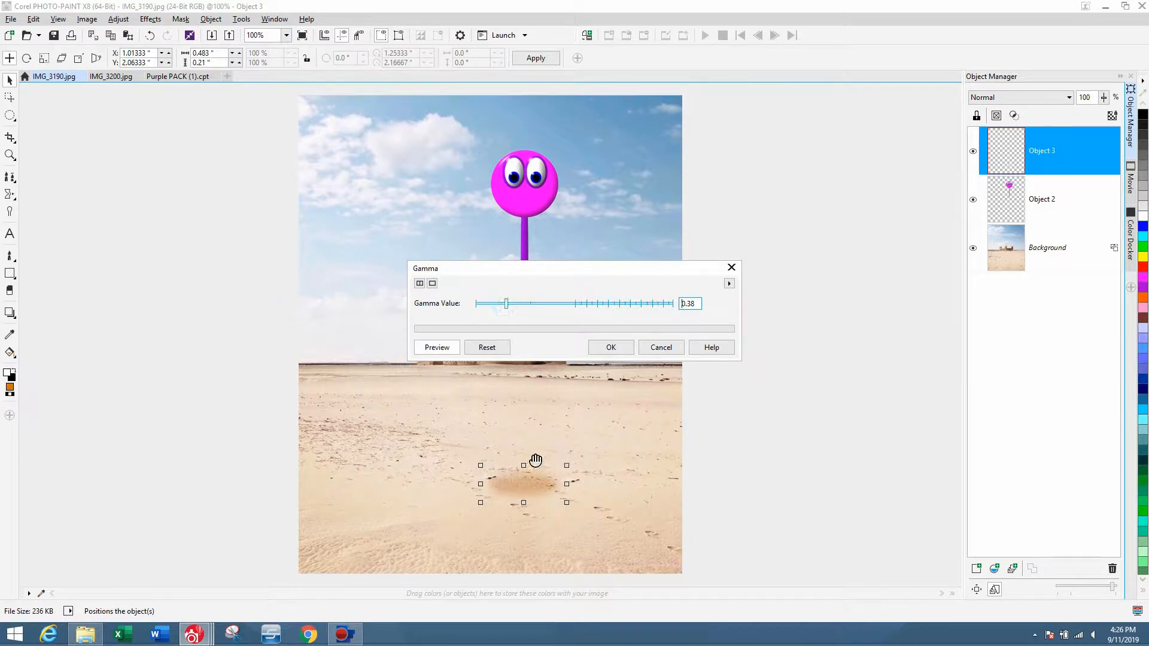
pyautogui.moveTo(569, 276); pyautogui.dragTo(867, 185)
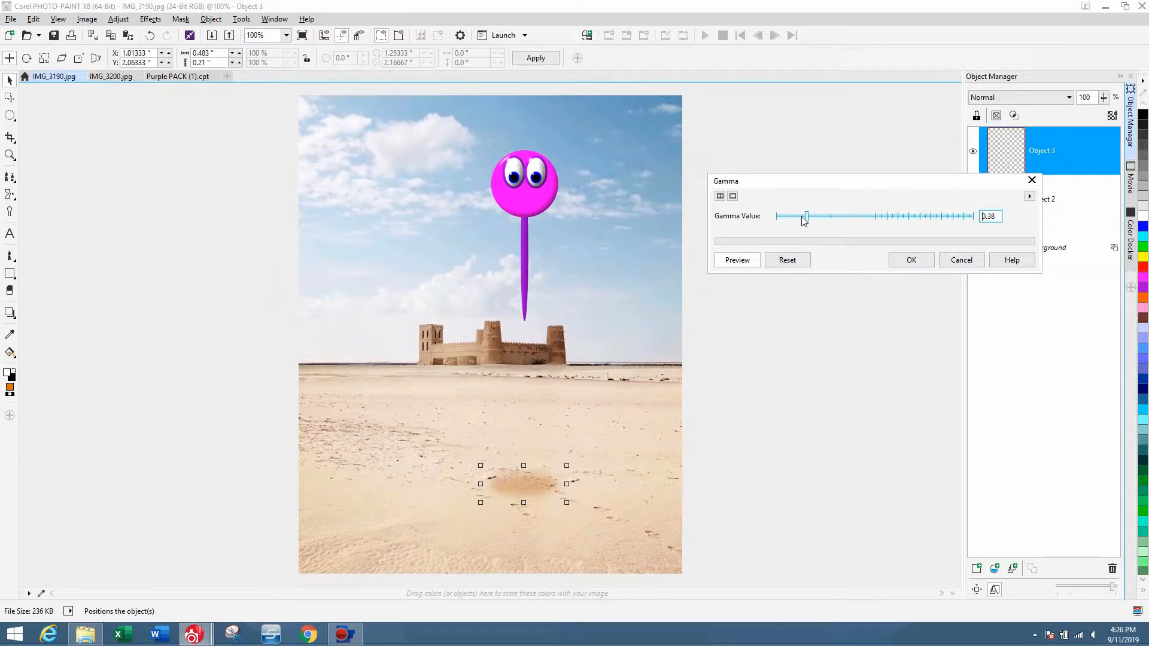
pyautogui.moveTo(804, 220); pyautogui.dragTo(800, 216)
pyautogui.click(909, 260)
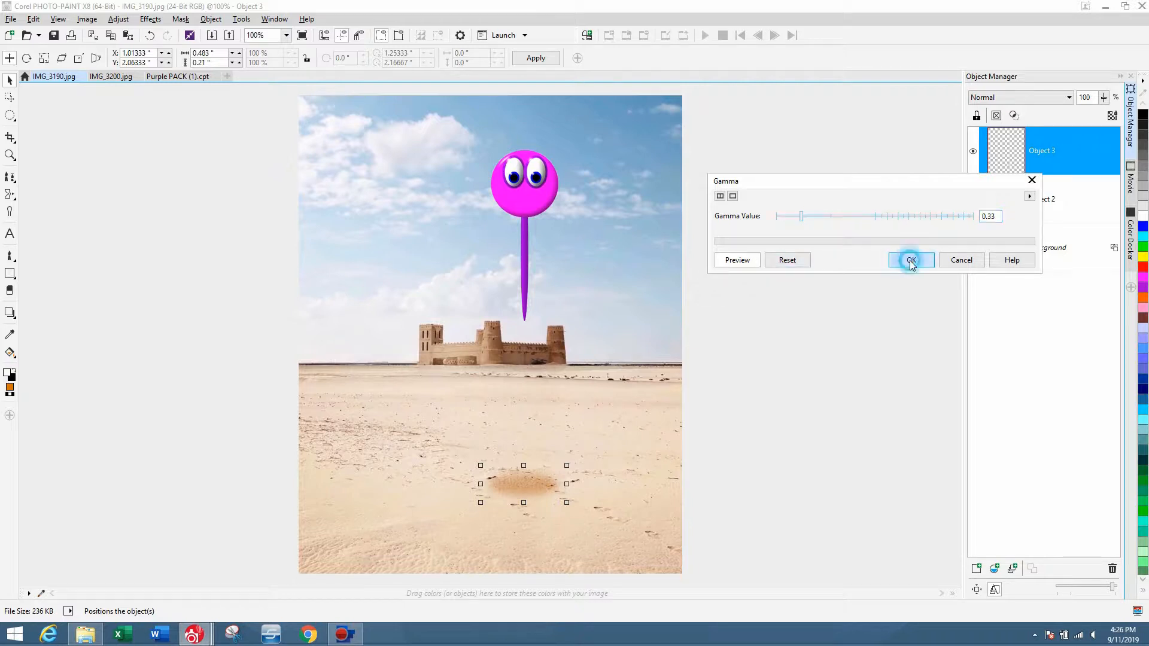
# Set the shadow object's intensity to -23 with brightness 0 and contrast 1.
pyautogui.click(118, 18)
pyautogui.click(153, 165)
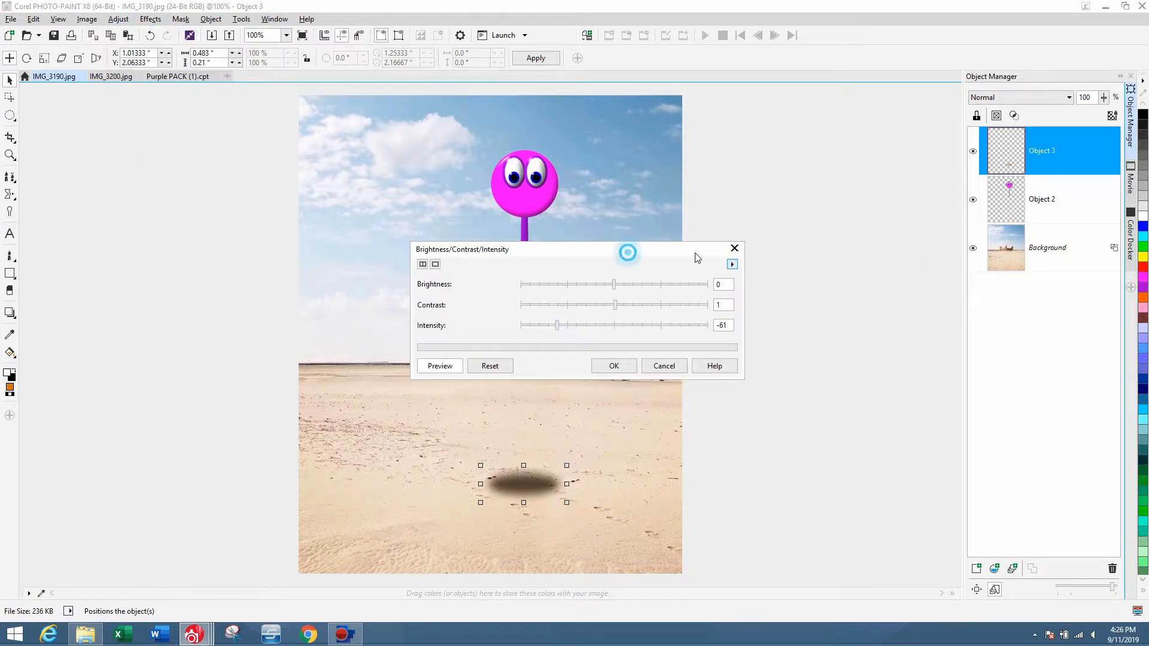
pyautogui.moveTo(628, 252); pyautogui.dragTo(920, 195)
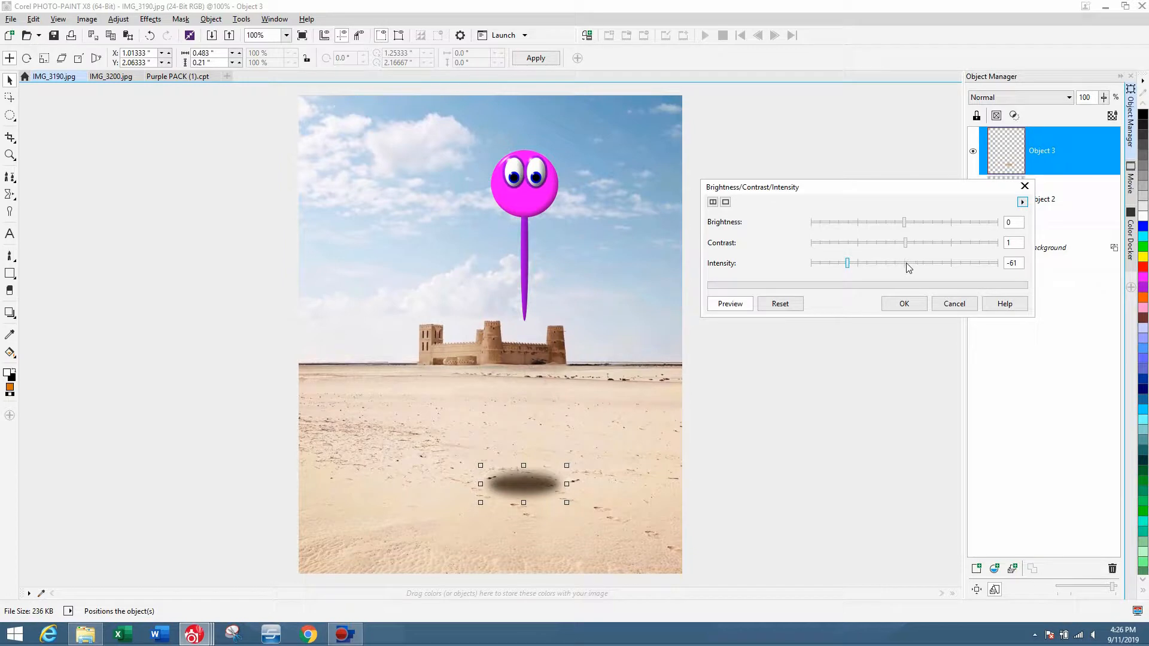
pyautogui.click(906, 264)
pyautogui.click(896, 264)
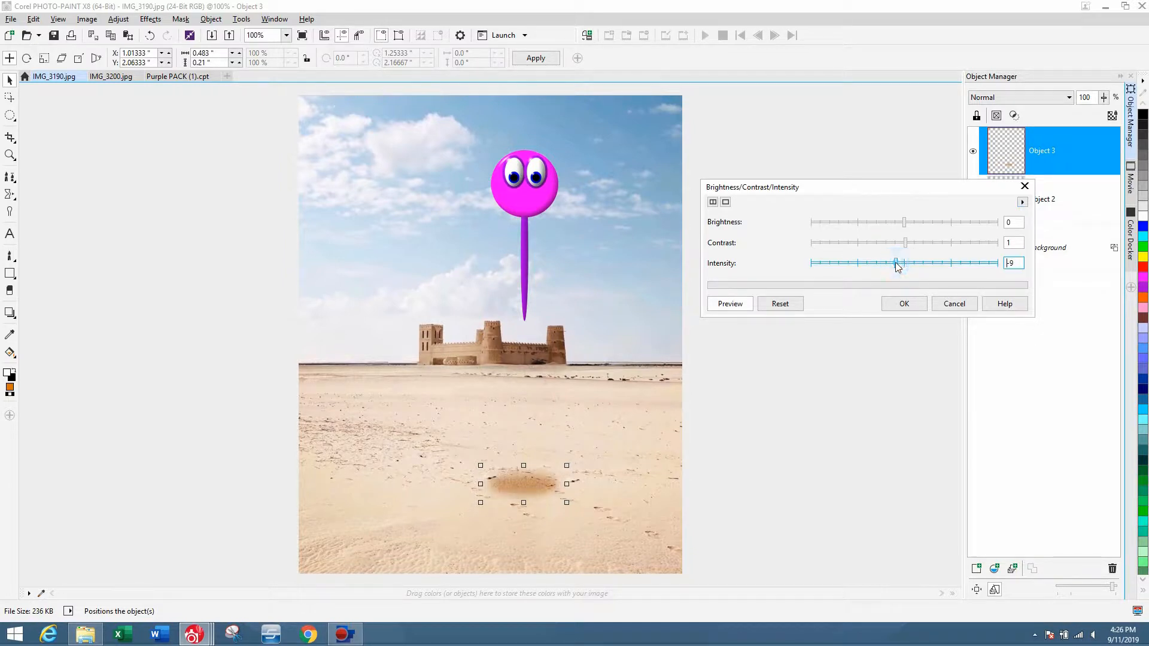
pyautogui.click(884, 263)
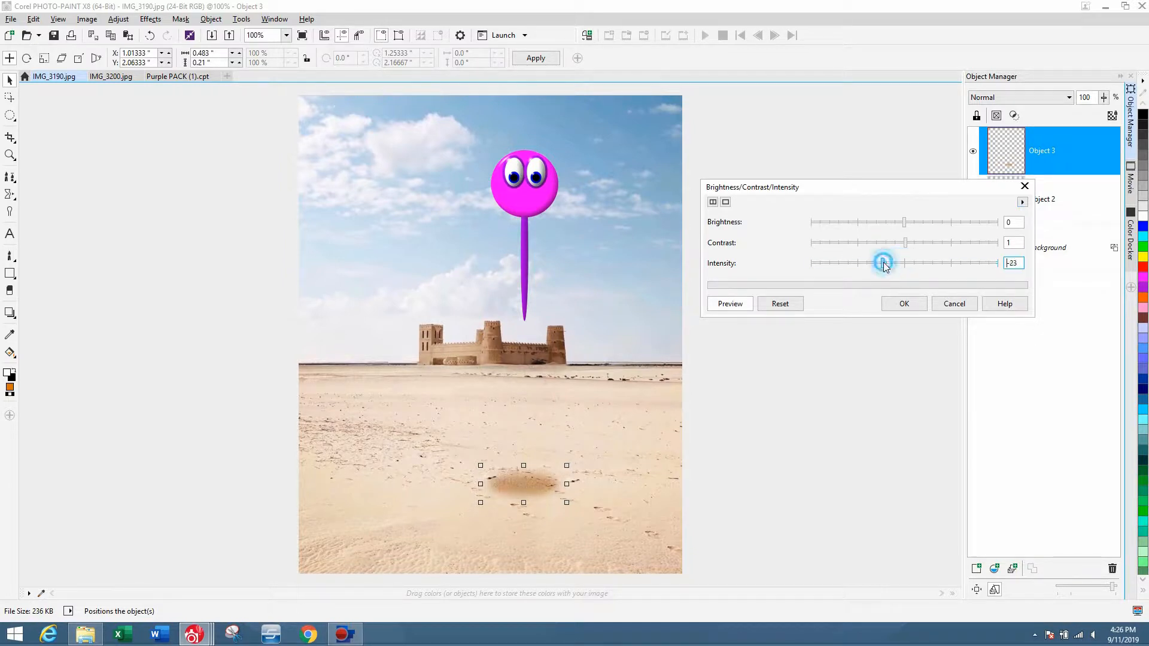
pyautogui.click(905, 303)
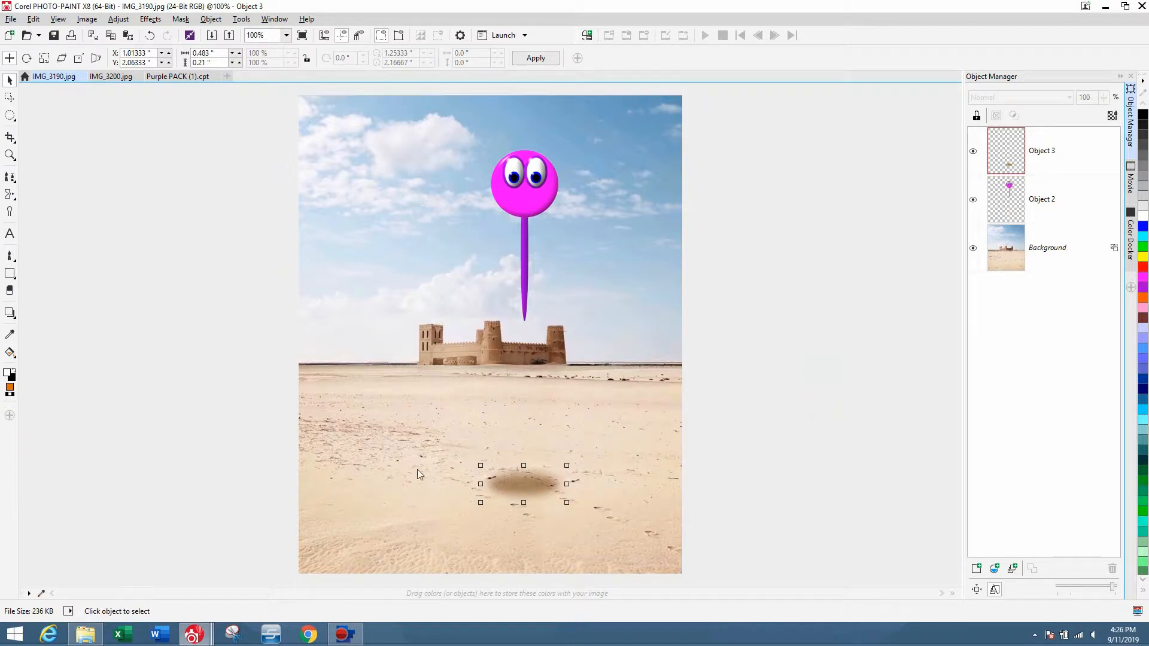
# Merge the shadow object down into the background.
pyautogui.moveTo(451, 438); pyautogui.dragTo(670, 551)
pyautogui.hotkey('ctrl', 'Down')
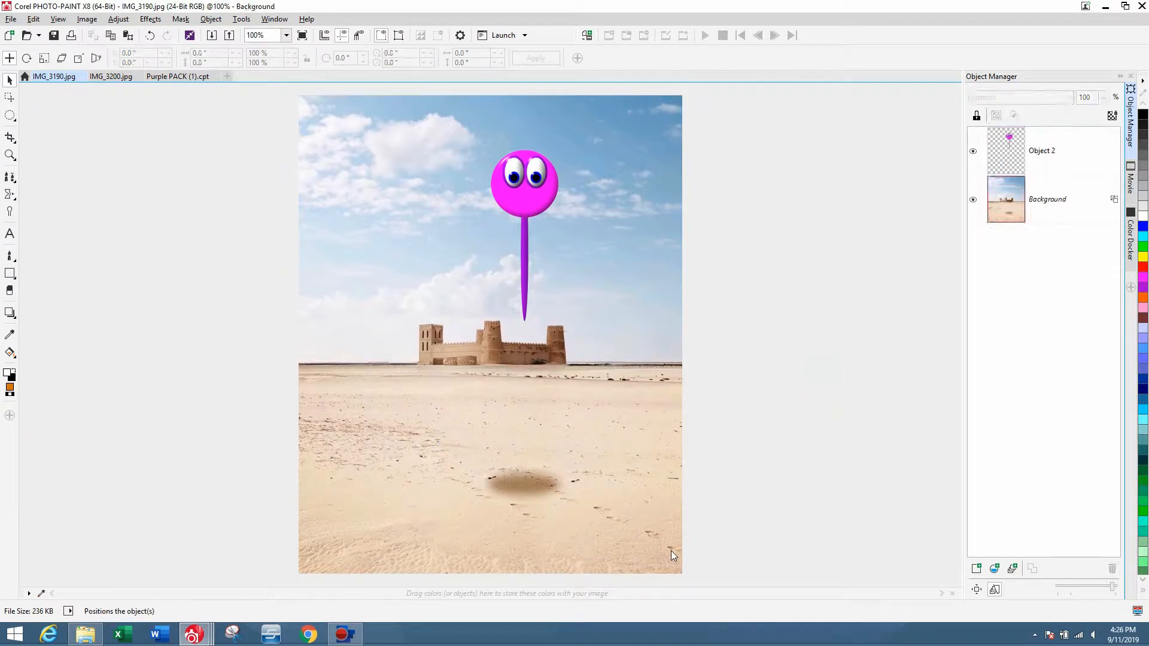
# Duplicate the pink character and set the copy's intensity to -27.
pyautogui.click(547, 175)
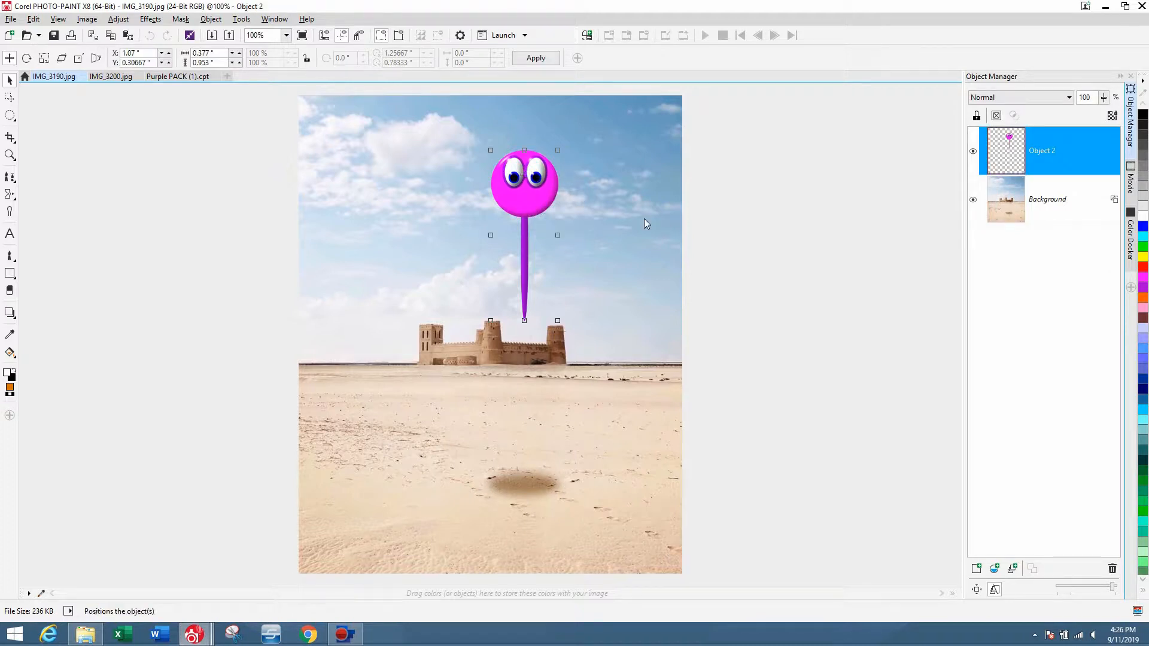
pyautogui.hotkey('ctrl', 'd')
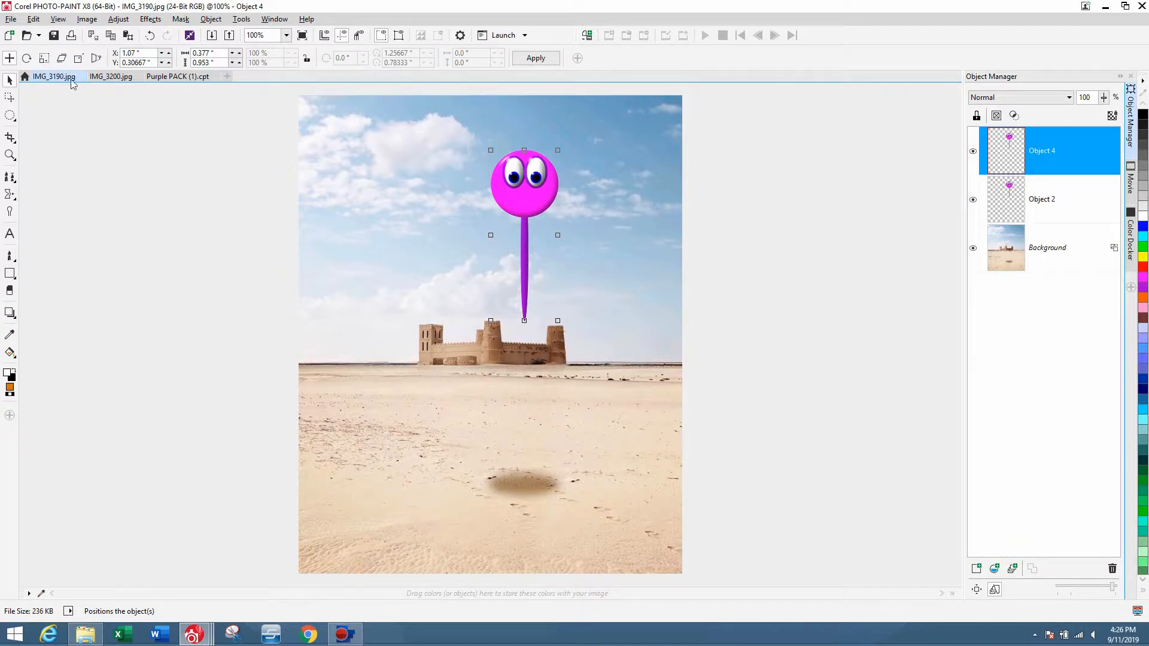
pyautogui.click(118, 19)
pyautogui.click(180, 160)
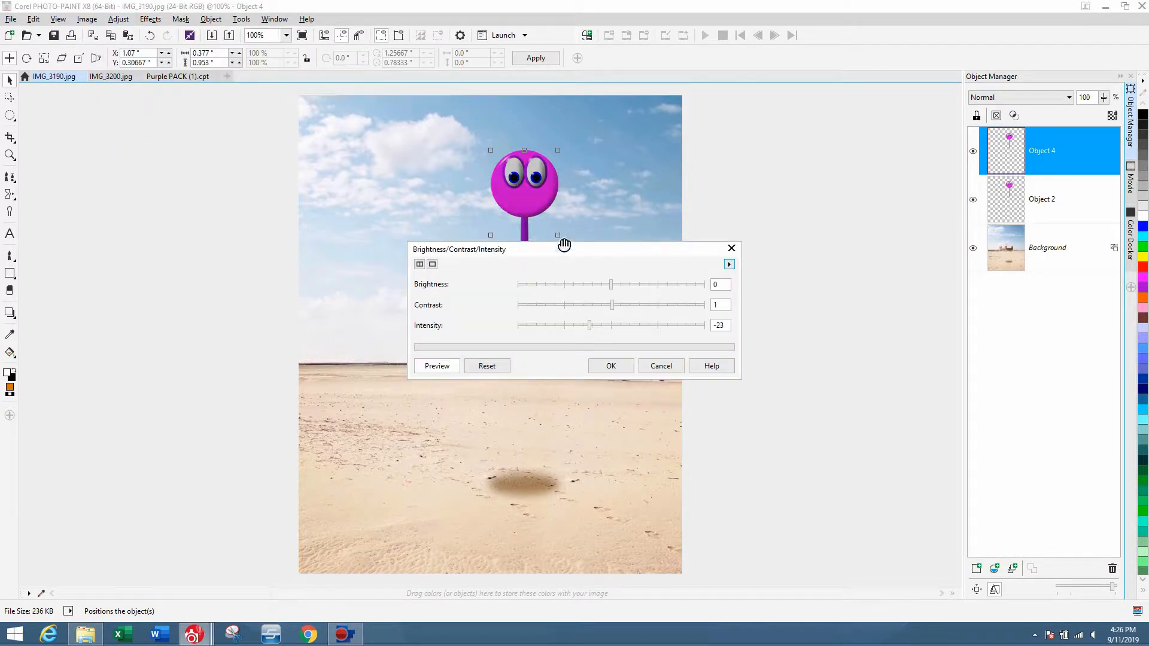
pyautogui.moveTo(564, 245); pyautogui.dragTo(847, 175)
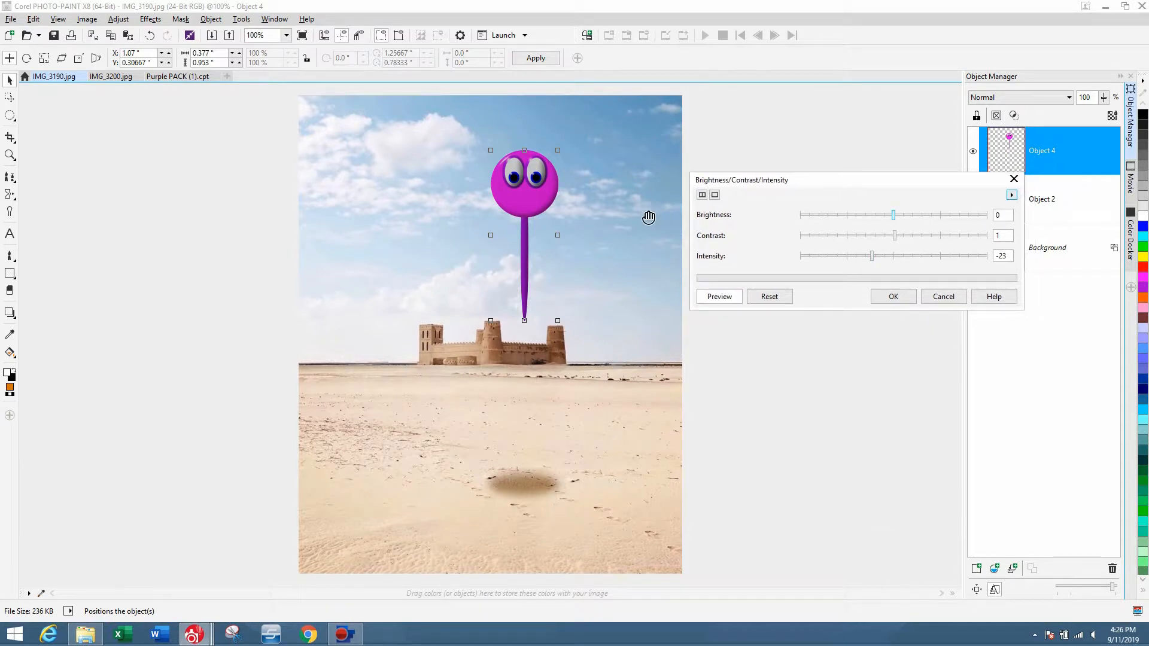
pyautogui.click(867, 257)
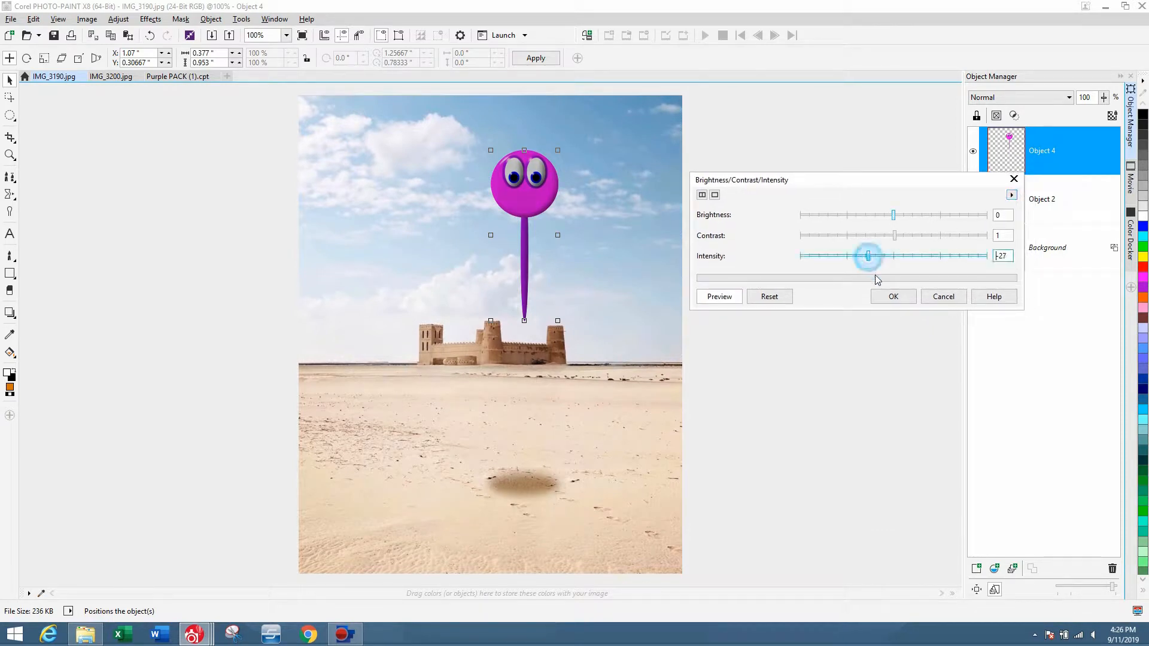
pyautogui.click(891, 297)
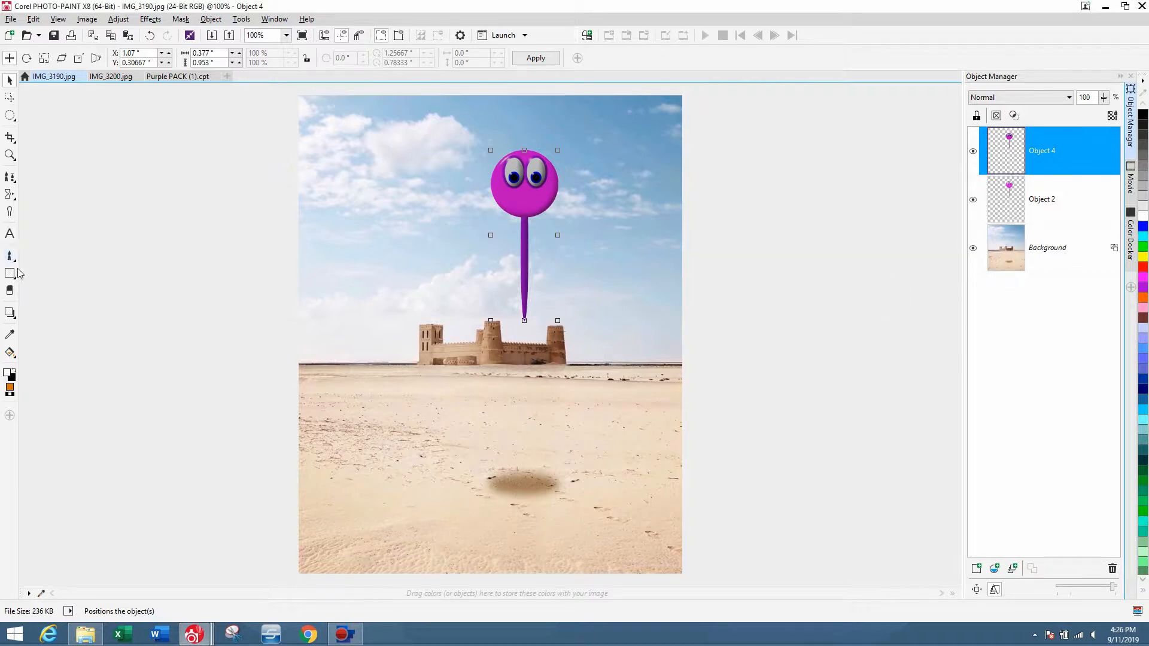
# With the Eraser at nib size 108, erase parts of the darkened copy over the character's head and stem.
pyautogui.click(10, 290)
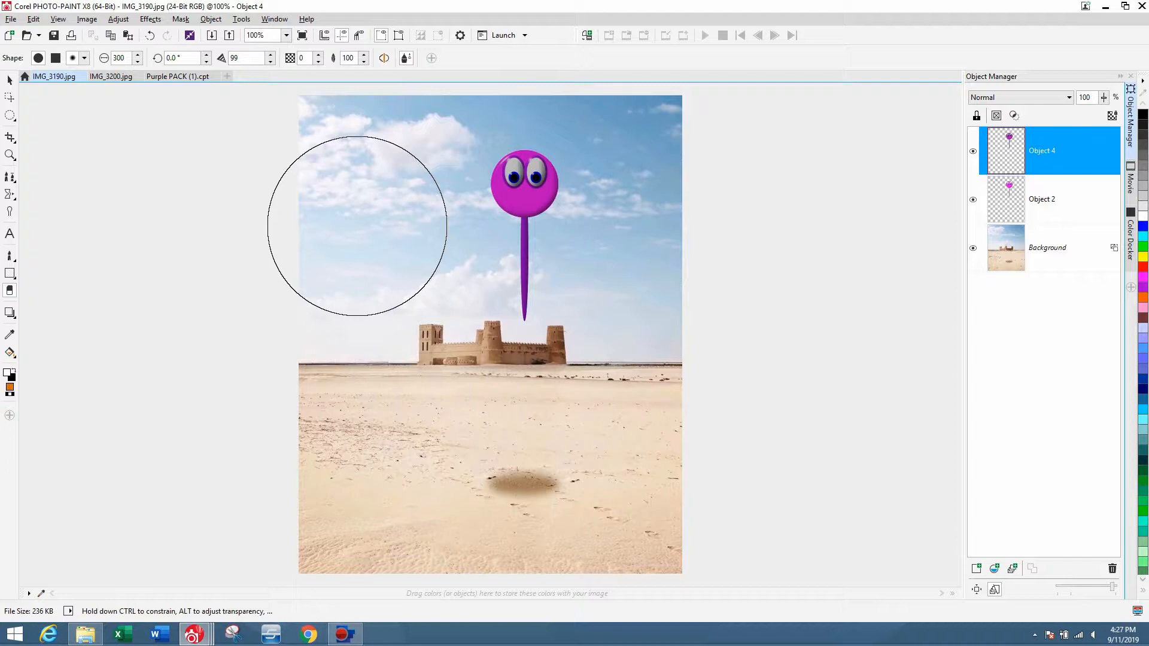
pyautogui.moveTo(357, 226); pyautogui.dragTo(357, 279)
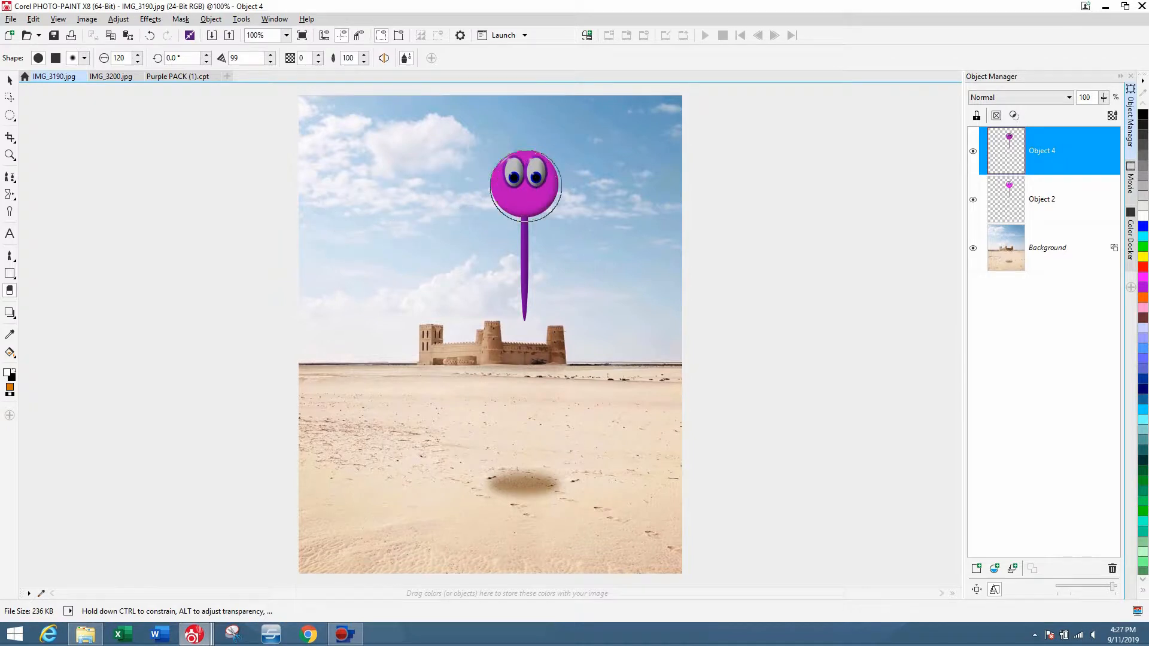
pyautogui.moveTo(367, 226); pyautogui.dragTo(367, 229)
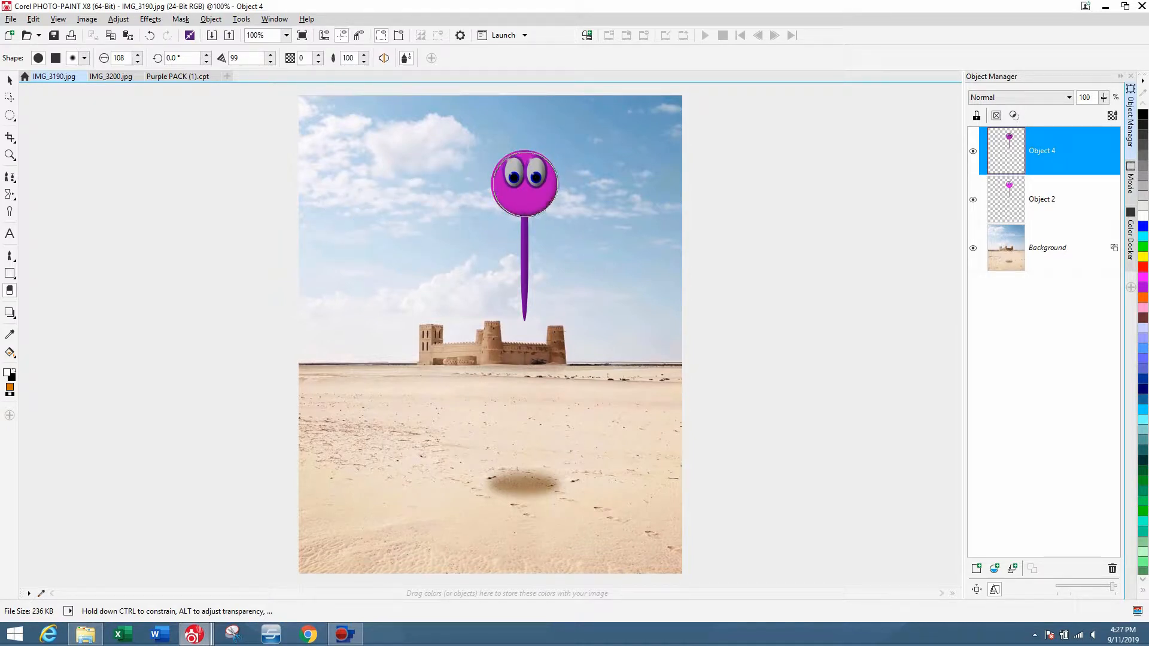
pyautogui.click(525, 185)
pyautogui.click(525, 184)
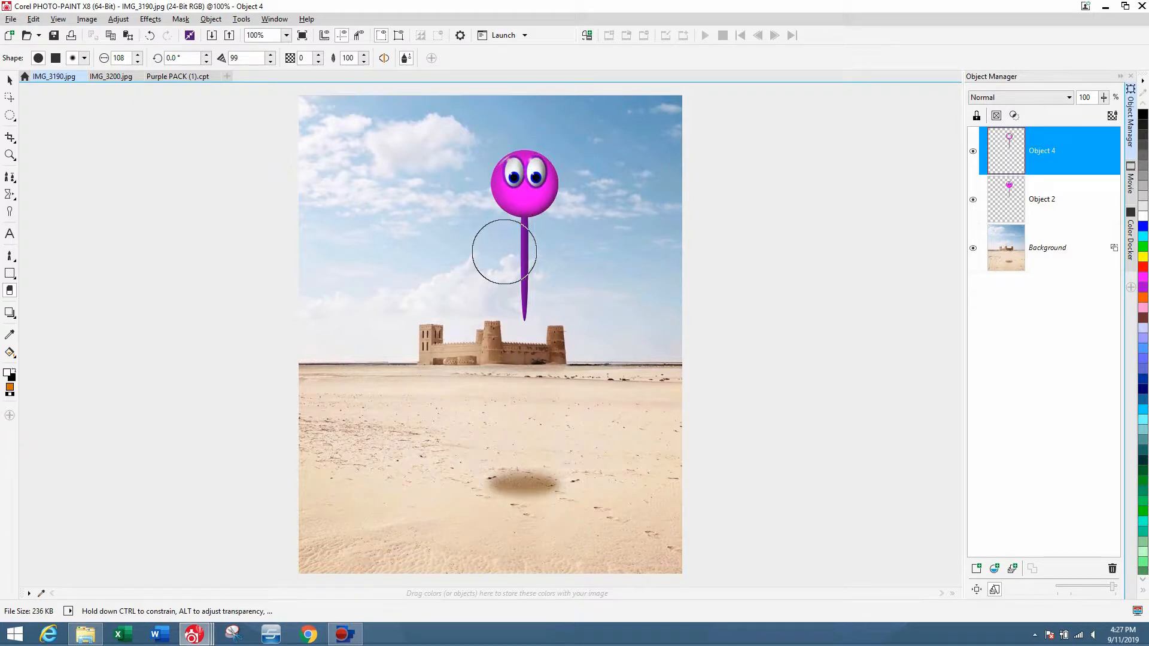
pyautogui.moveTo(504, 251)
pyautogui.mouseDown()
pyautogui.moveTo(505, 315)
pyautogui.moveTo(501, 288)
pyautogui.mouseUp()
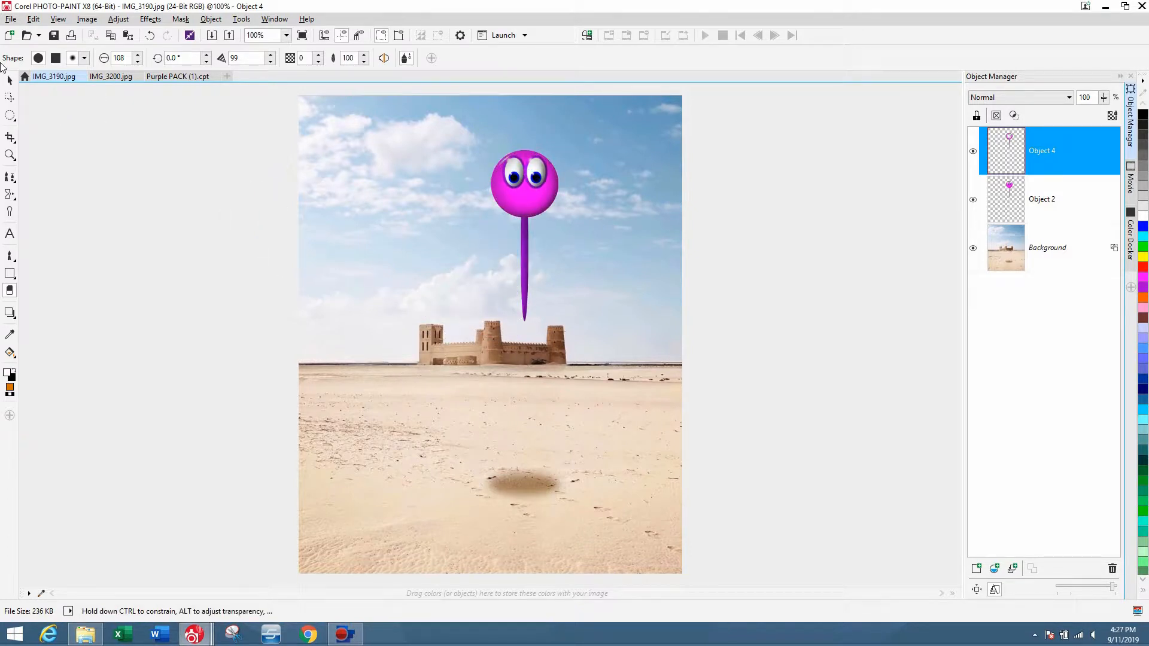
# Select both character objects and merge them down into the background.
pyautogui.click(10, 79)
pyautogui.moveTo(438, 113); pyautogui.dragTo(685, 597)
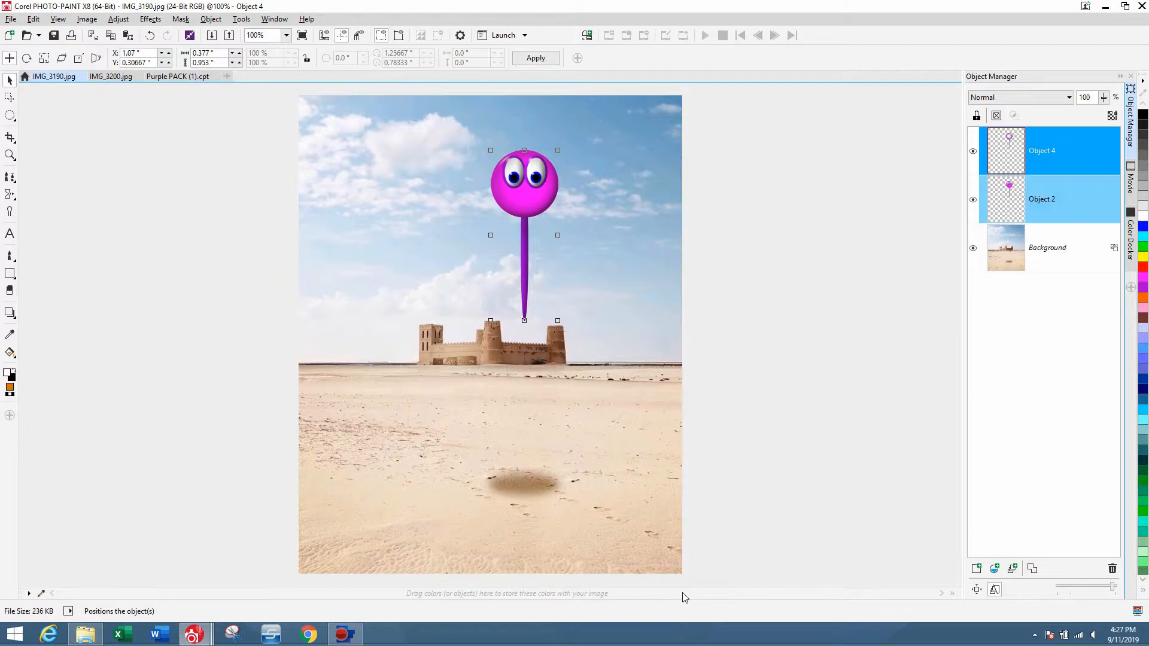
pyautogui.hotkey('ctrl', 'Down')
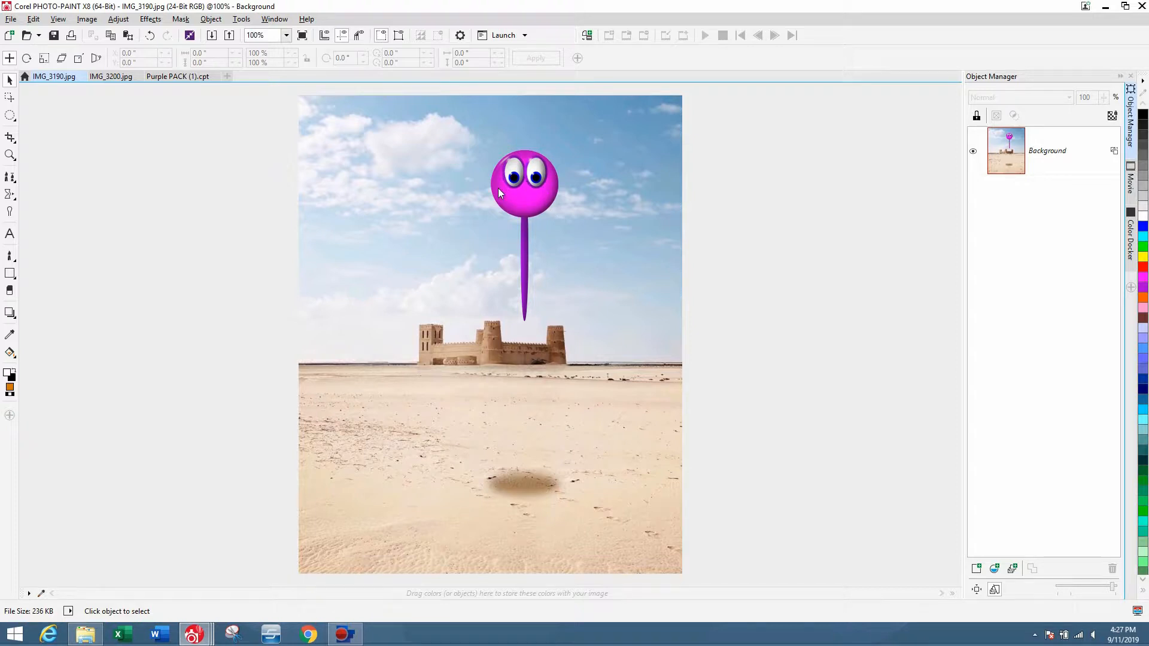
# Add the text "mister purple" on the image with the Text tool.
pyautogui.click(9, 234)
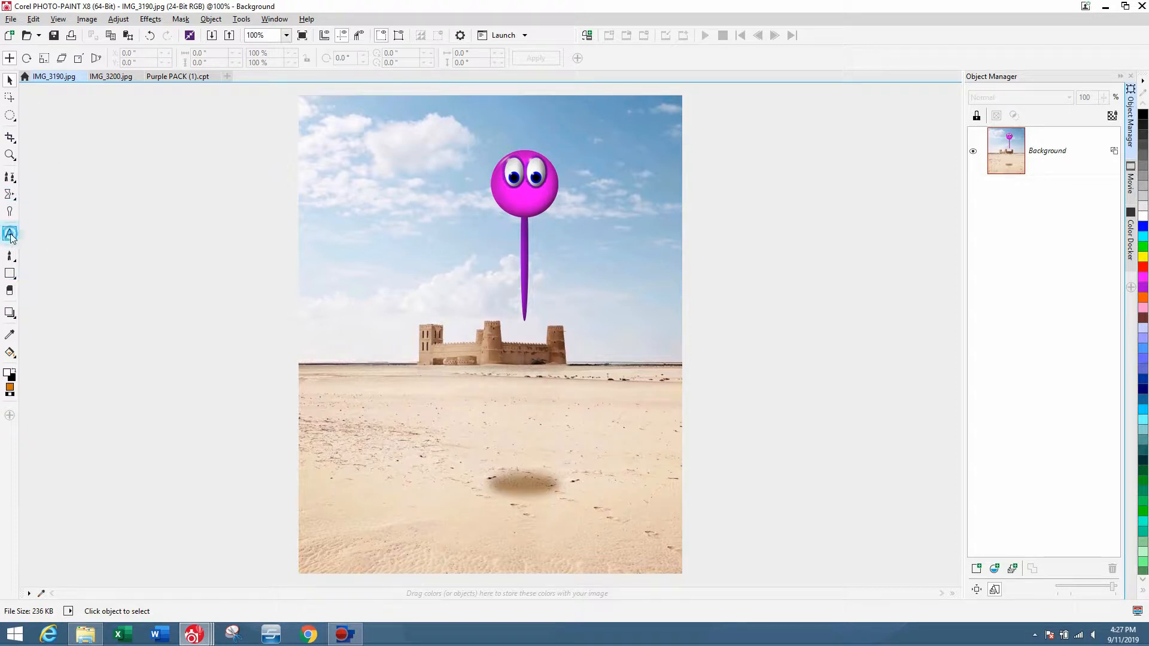
pyautogui.click(438, 365)
pyautogui.write('mister p')
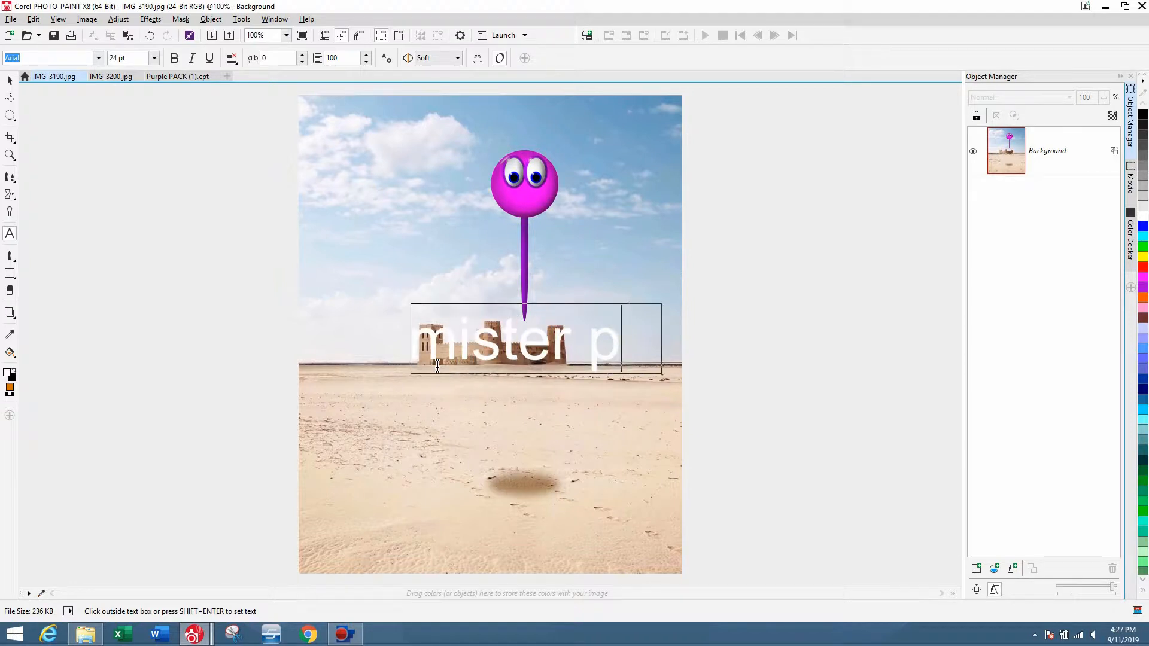
pyautogui.write('urple')
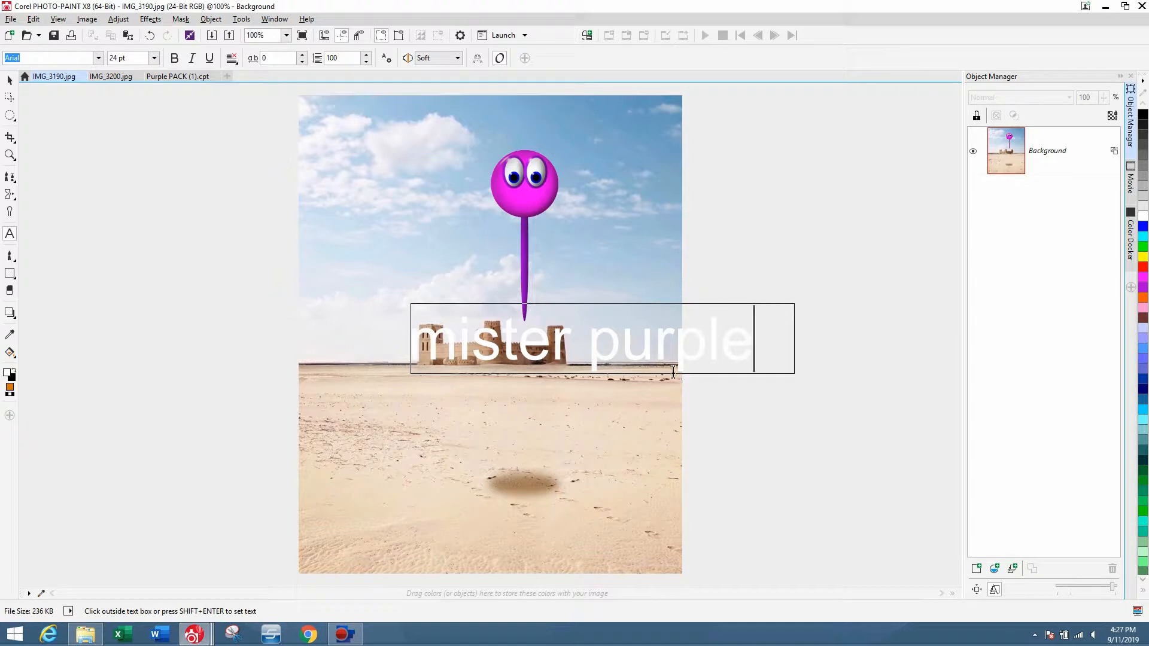
# Format the text as 18 pt Showcard Gothic.
pyautogui.moveTo(777, 357); pyautogui.dragTo(290, 443)
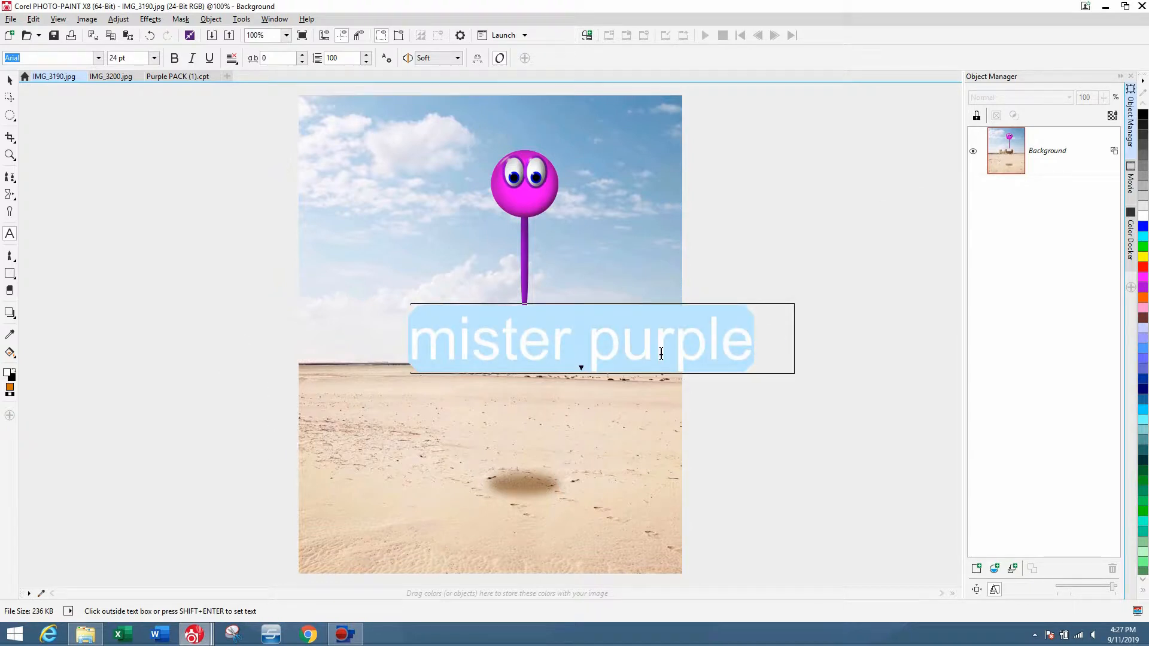
pyautogui.click(151, 59)
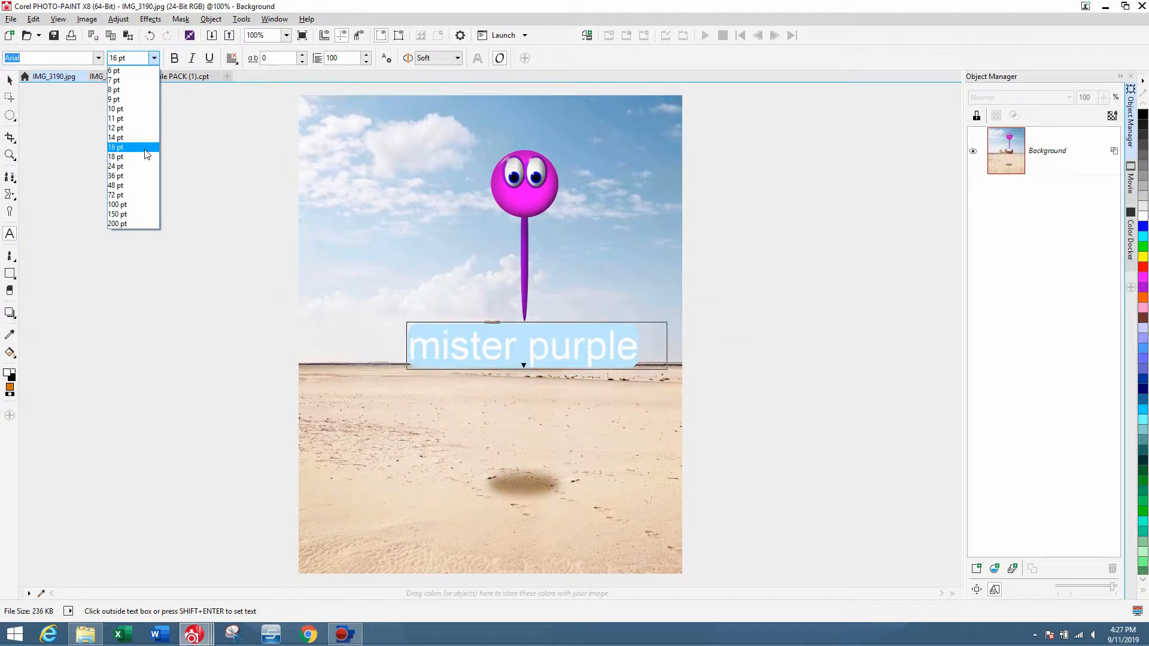
pyautogui.click(145, 157)
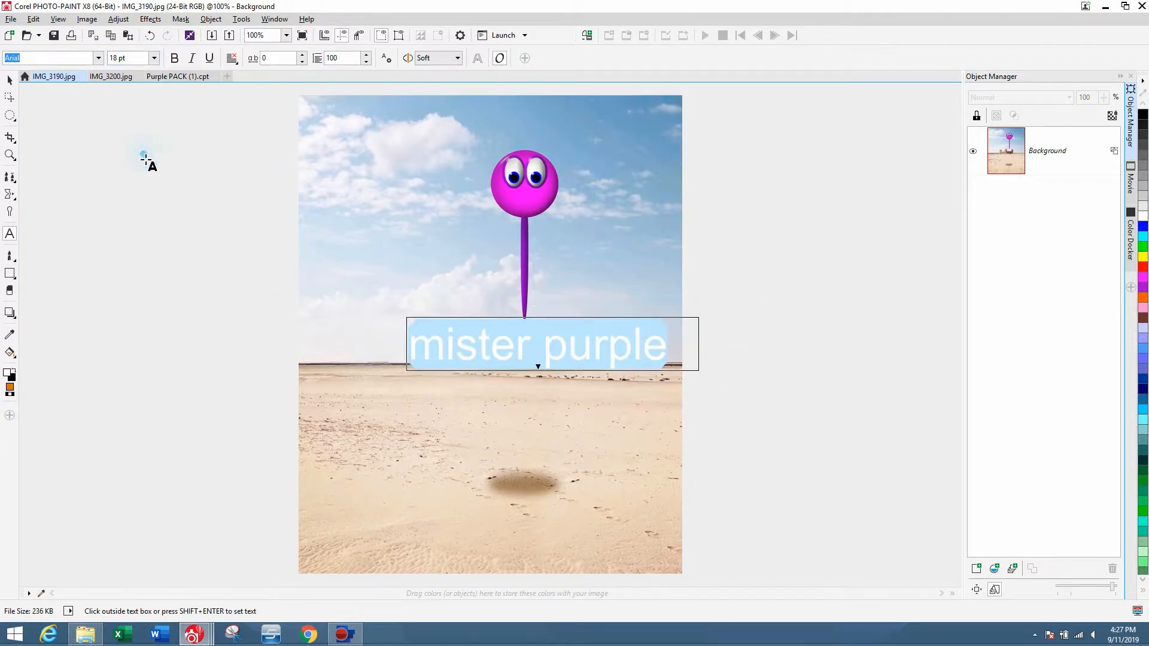
pyautogui.click(99, 58)
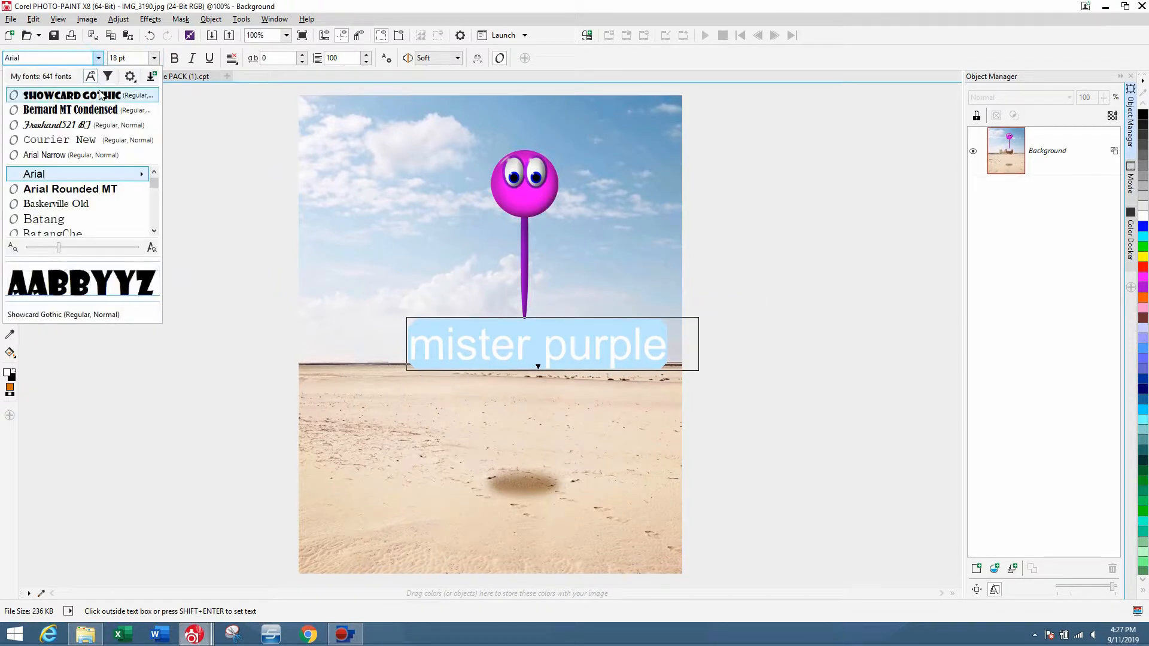
pyautogui.click(102, 92)
# Move the title text to the bottom of the image, over the sand.
pyautogui.click(10, 80)
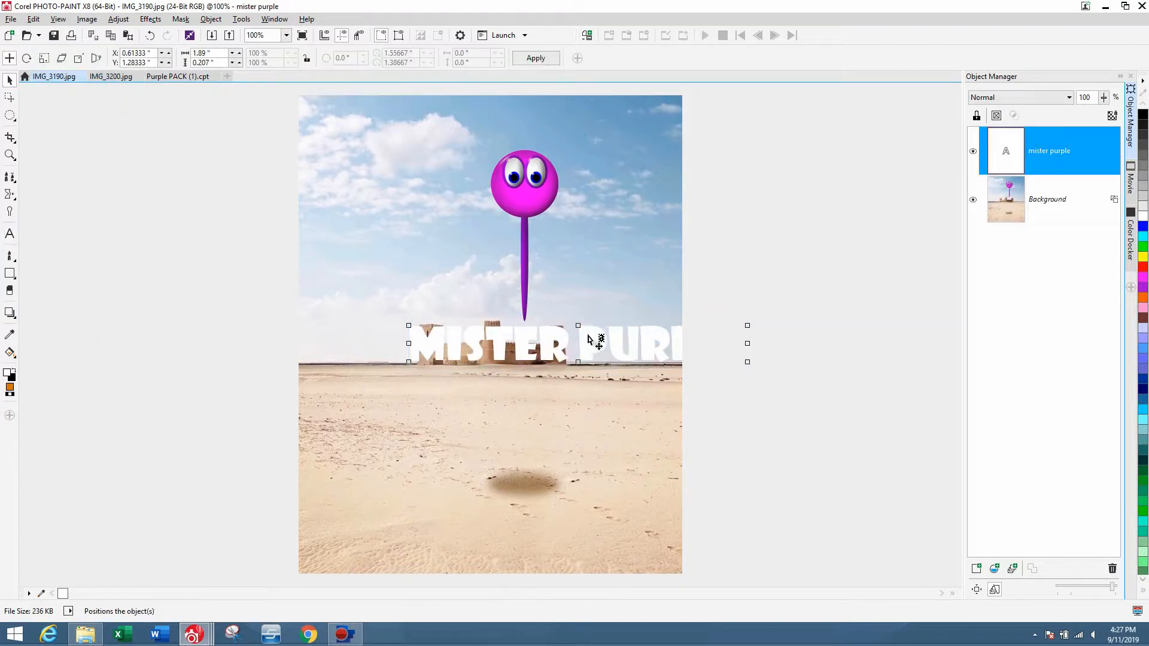
pyautogui.moveTo(624, 352); pyautogui.dragTo(542, 130)
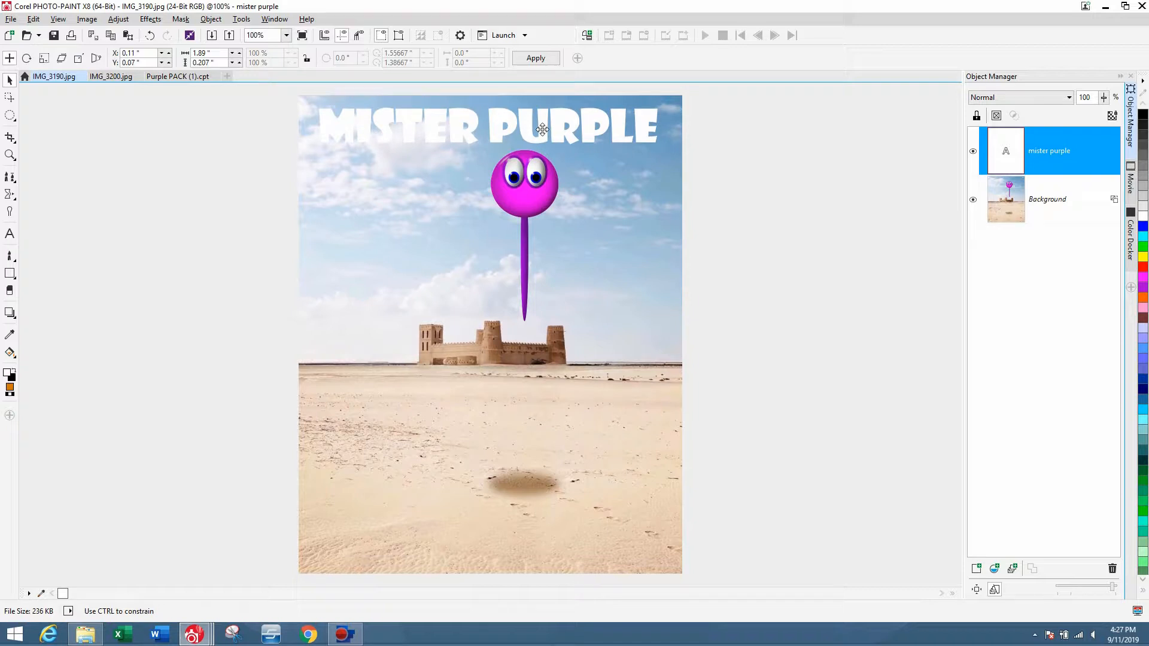
pyautogui.moveTo(542, 130); pyautogui.dragTo(548, 549)
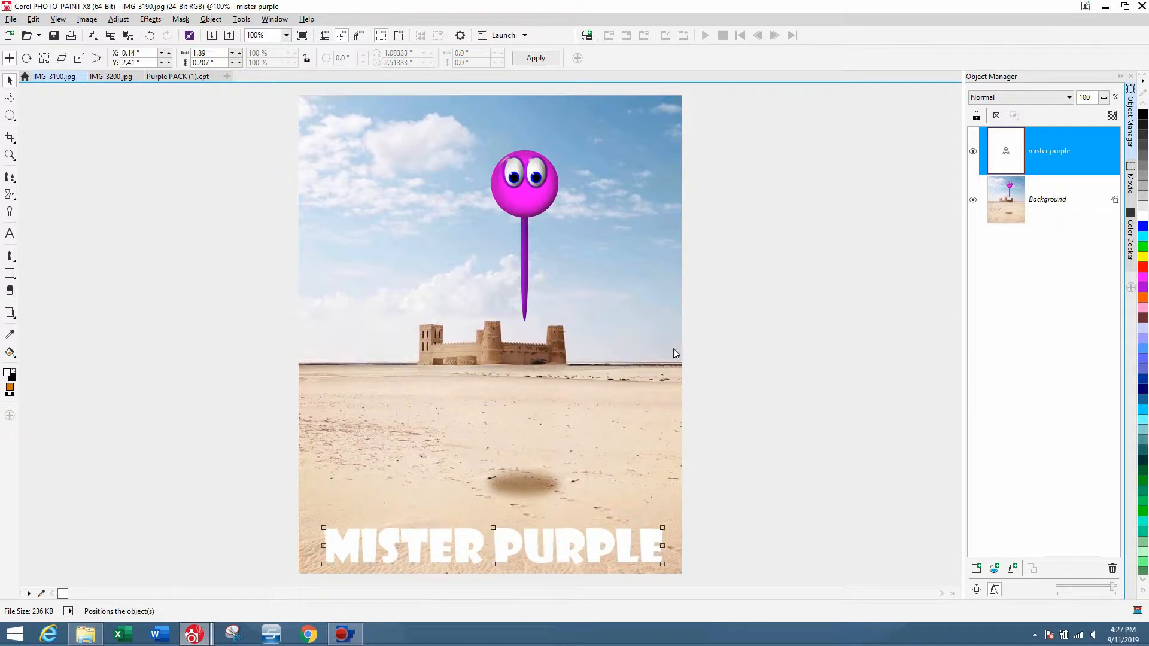
# Copy the background sand under the text's shape into a new object above the text.
pyautogui.hotkey('ctrl', 'm')
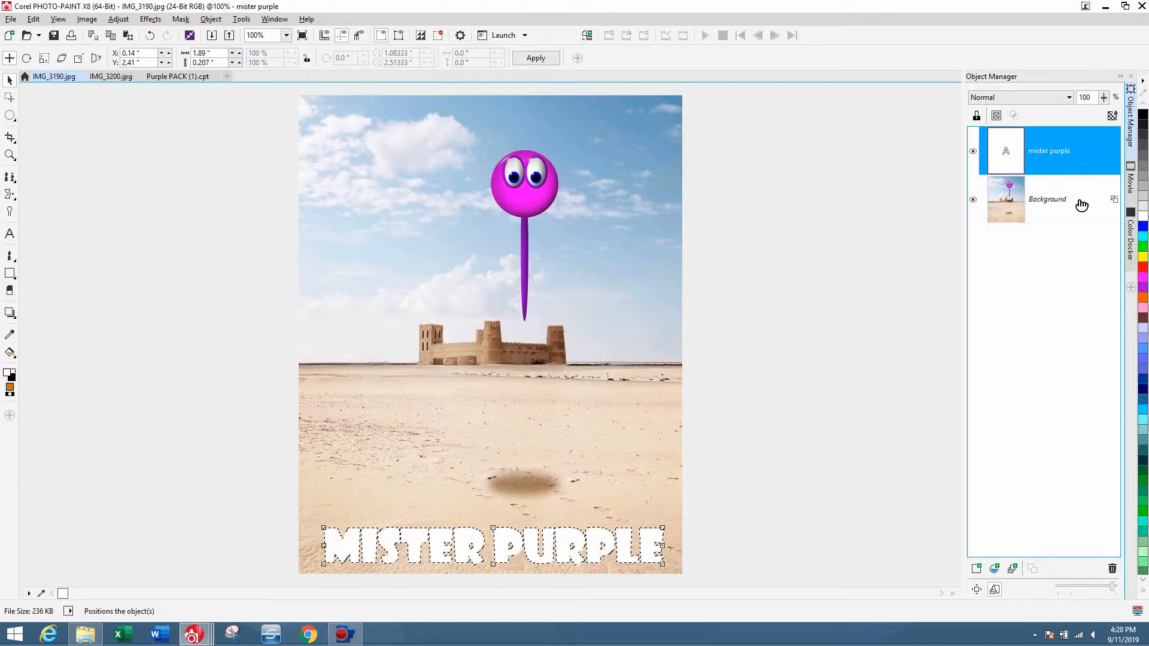
pyautogui.click(1054, 202)
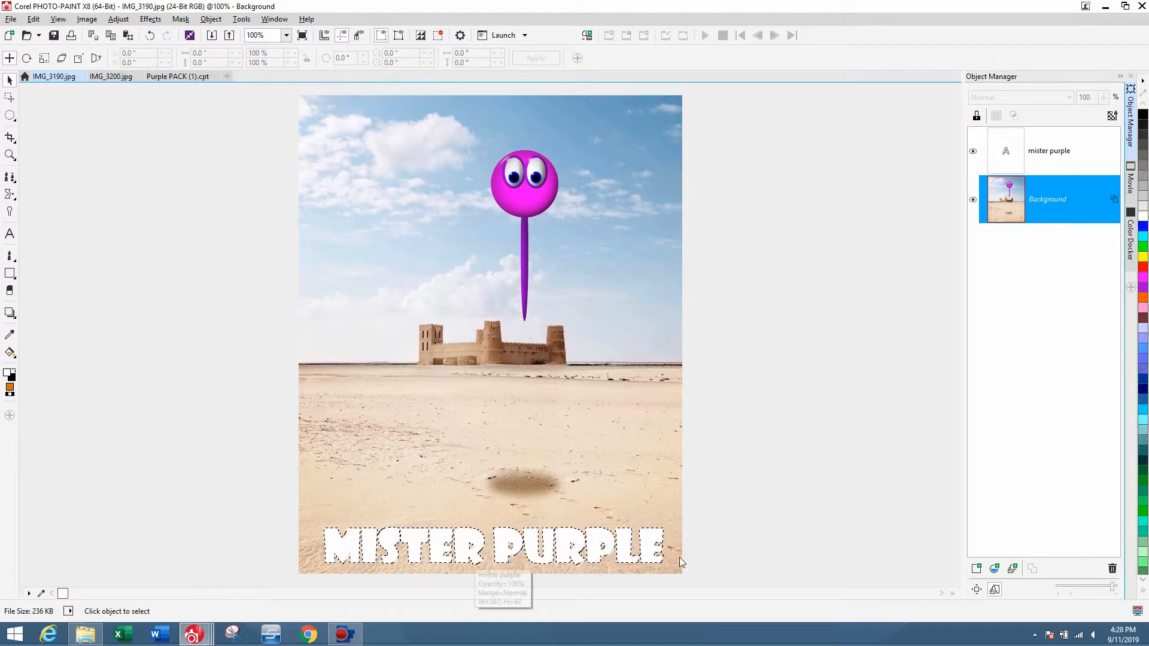
pyautogui.hotkey('ctrl', 'Up')
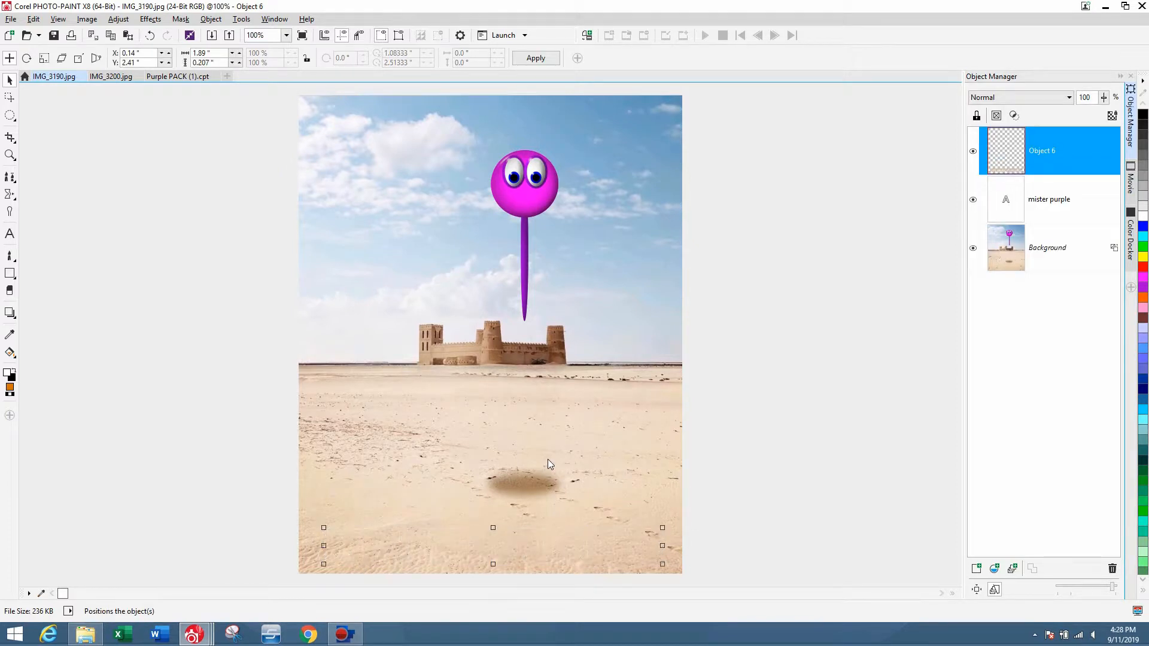
# Set the sand-copy object's intensity to -19 with brightness 0 and contrast 1.
pyautogui.click(1050, 198)
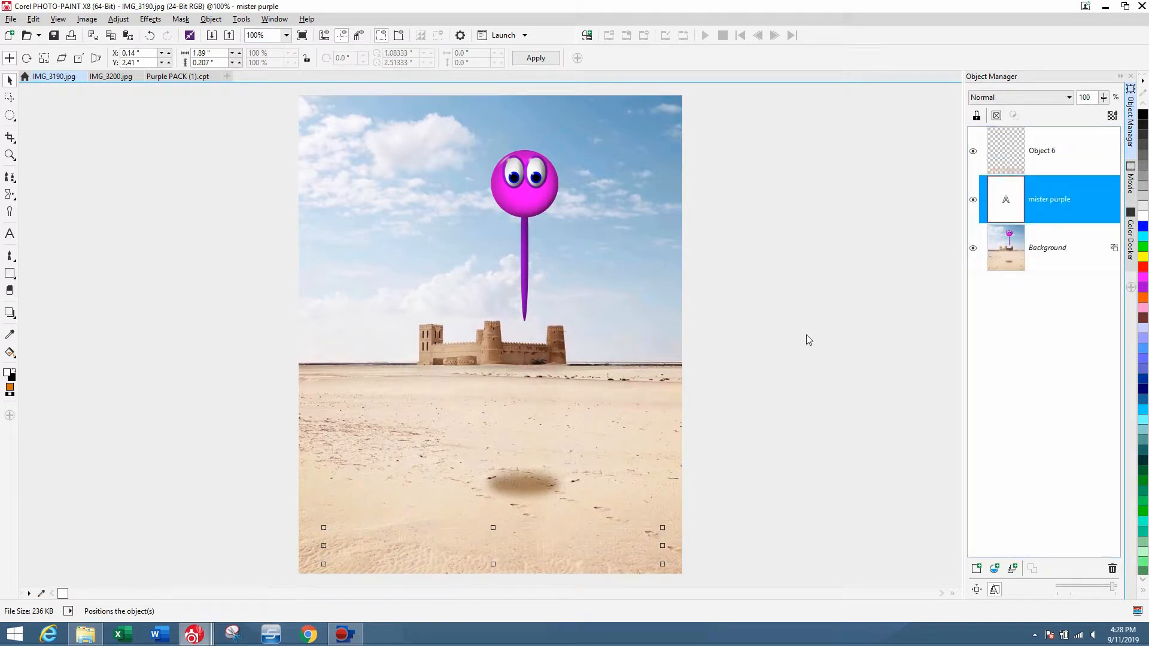
pyautogui.click(1049, 153)
pyautogui.click(118, 18)
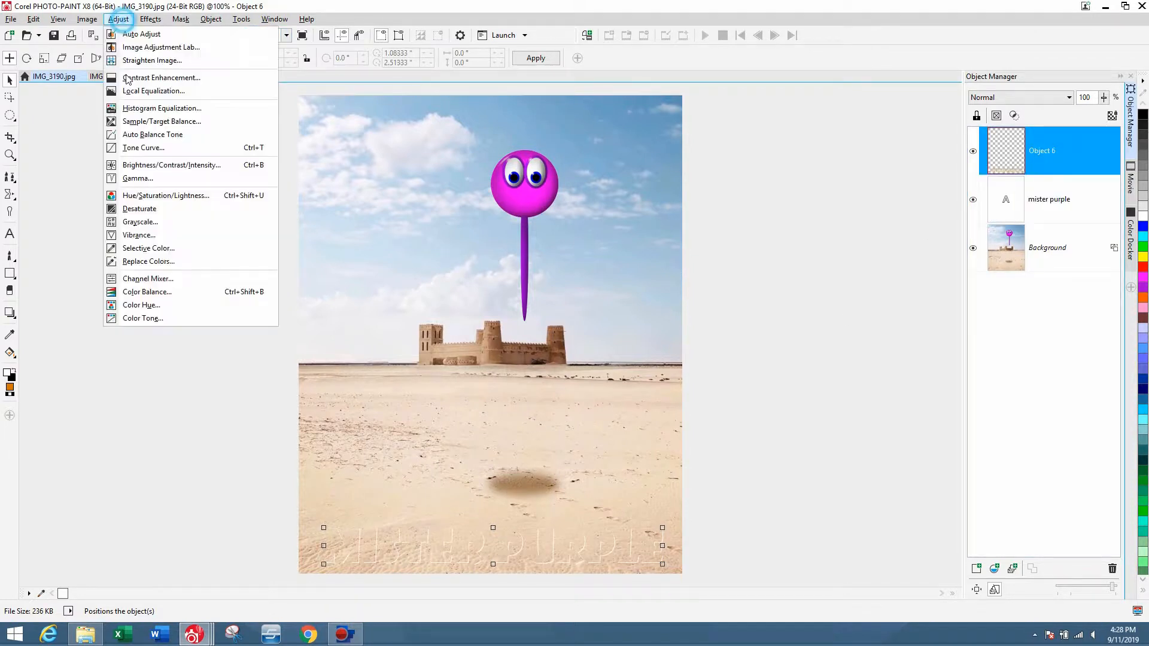
pyautogui.click(161, 164)
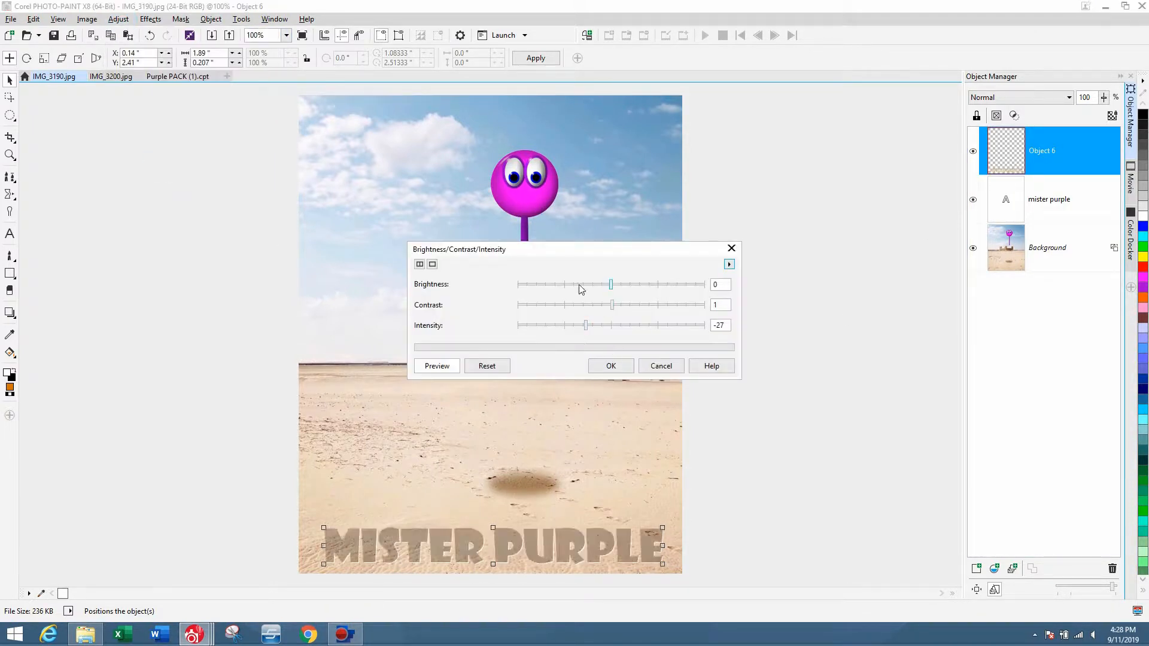
pyautogui.moveTo(584, 261); pyautogui.dragTo(890, 199)
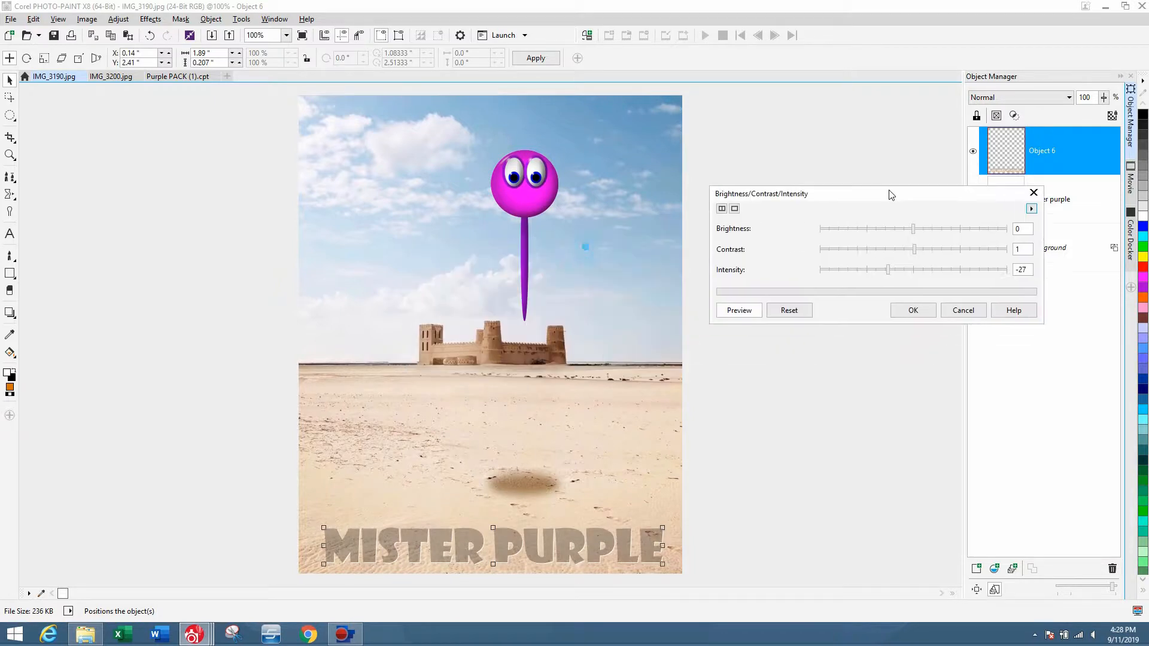
pyautogui.click(919, 265)
pyautogui.click(927, 265)
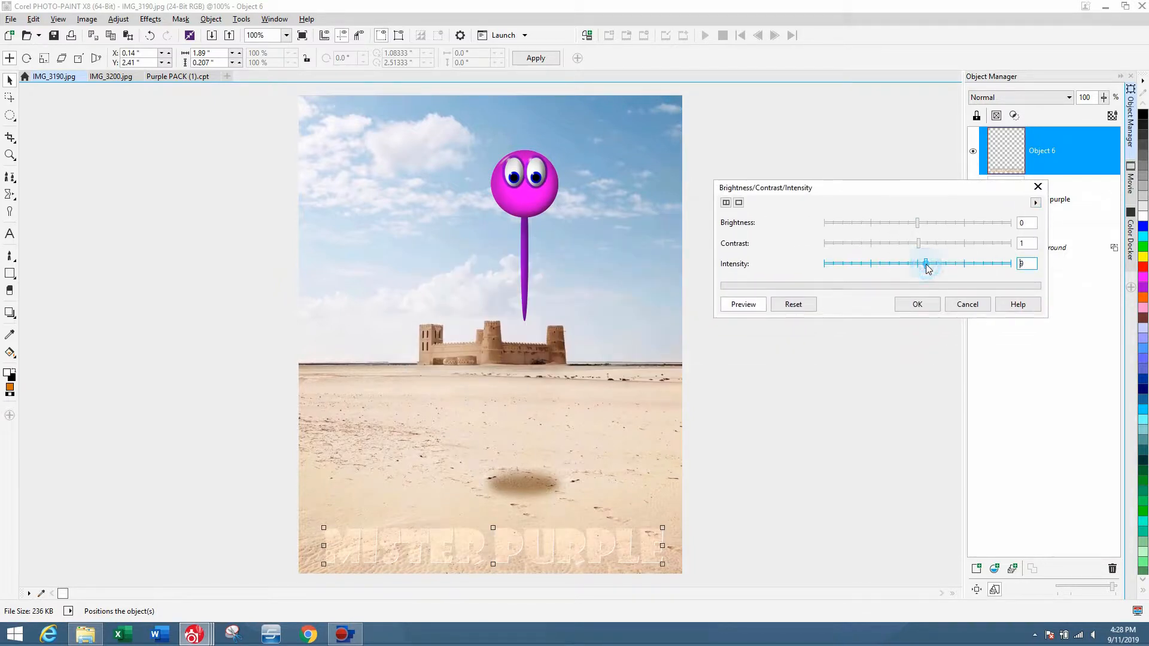
pyautogui.click(919, 265)
pyautogui.click(915, 265)
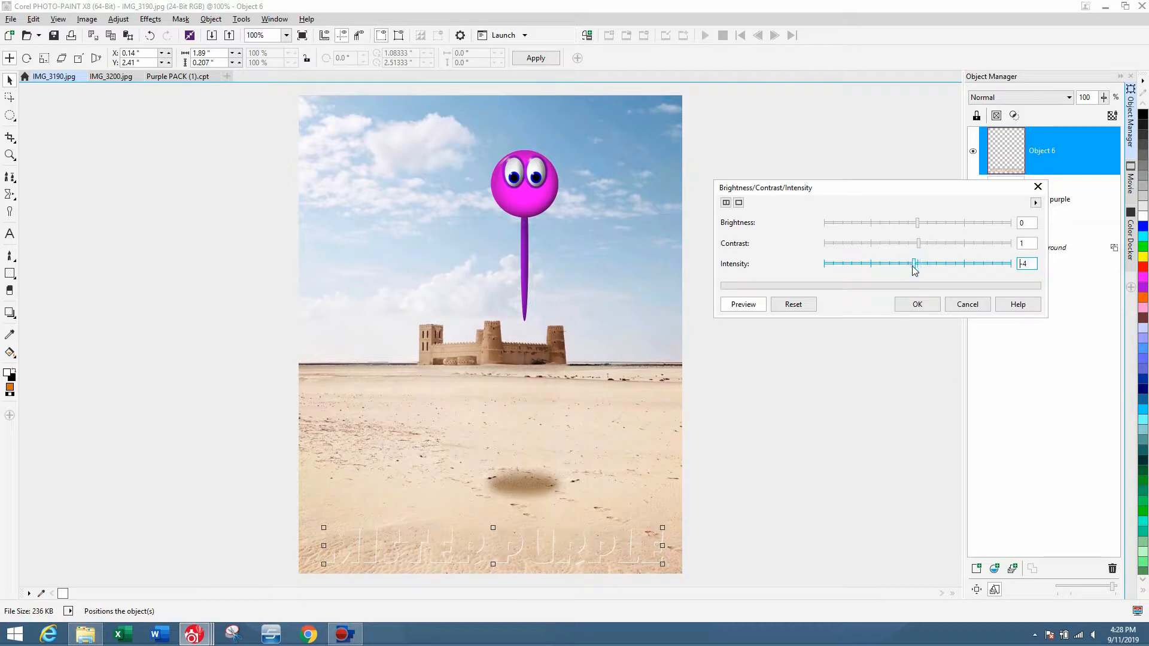
pyautogui.click(907, 265)
pyautogui.click(903, 267)
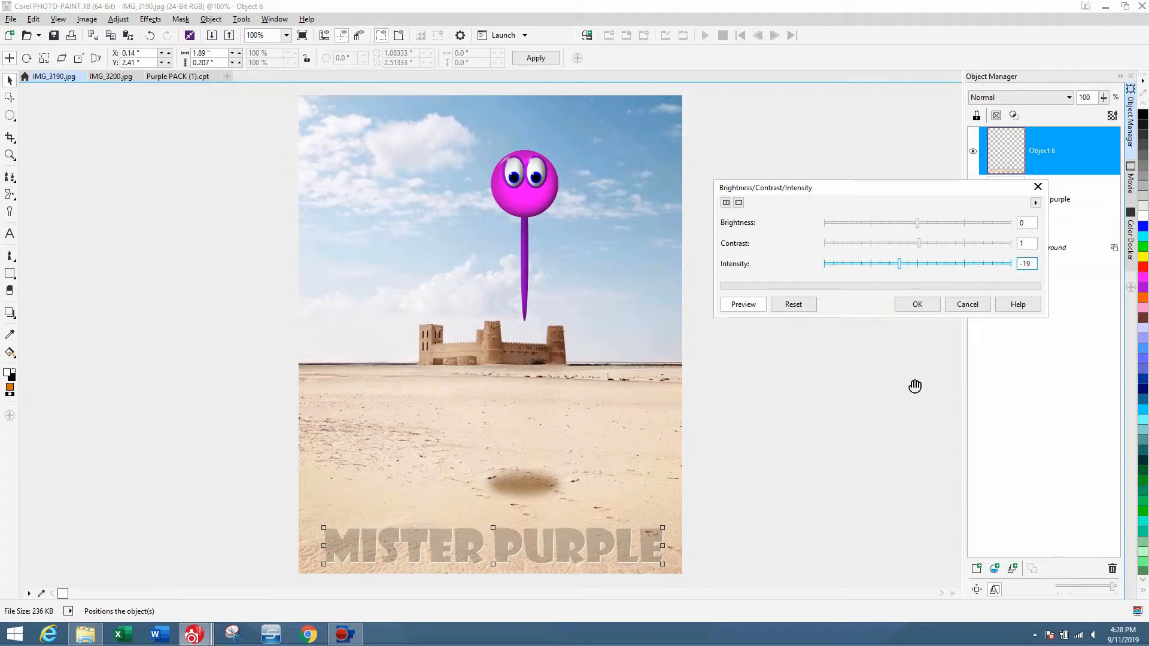
pyautogui.click(927, 306)
# Select the sand-copy and text objects and merge them down into the background.
pyautogui.click(875, 423)
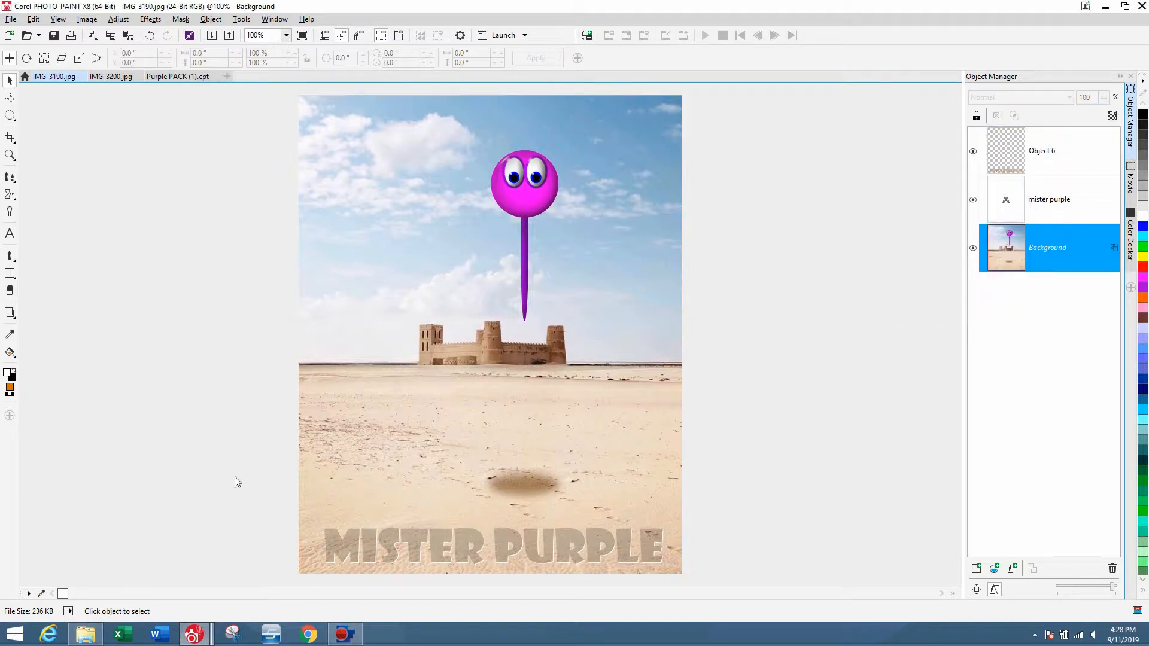
pyautogui.click(603, 505)
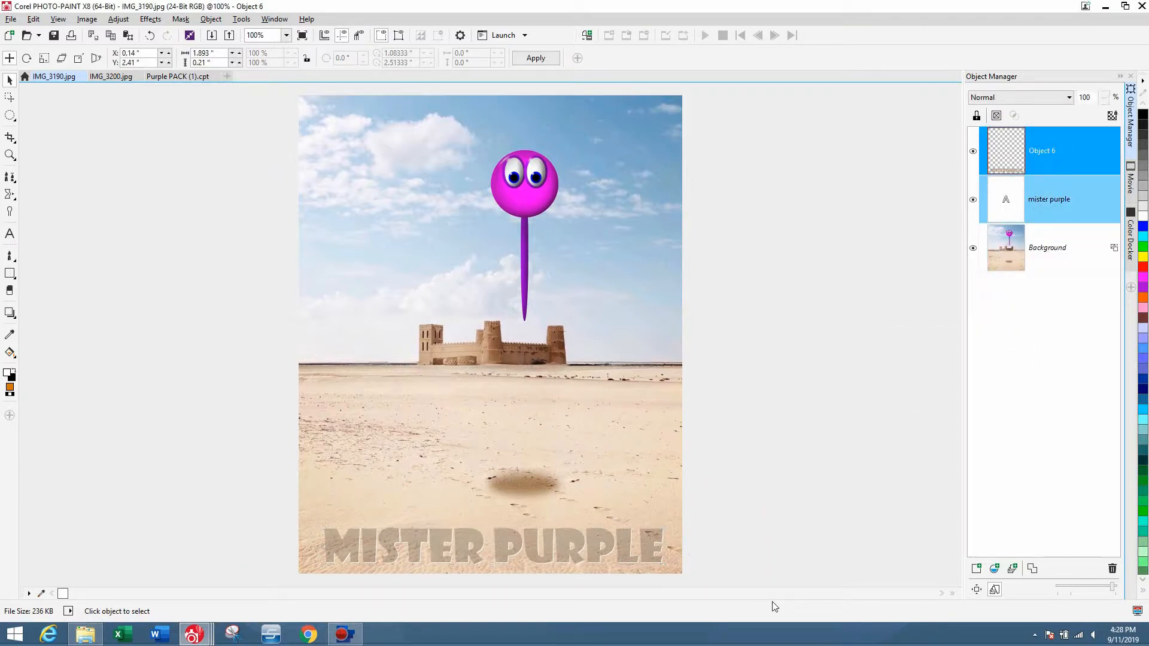
pyautogui.hotkey('ctrl', 'Down')
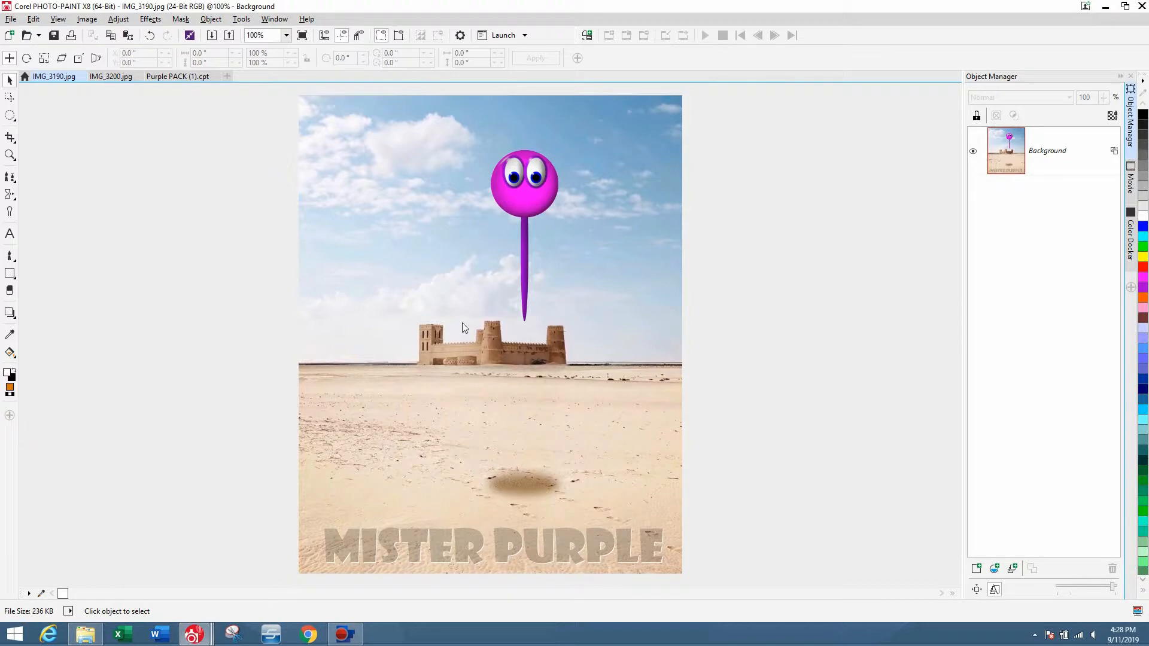
# In IMG_3200.jpg, freehand-mask the swimmer's shadow and lower-left water, then copy the masked area into a new object.
pyautogui.click(108, 77)
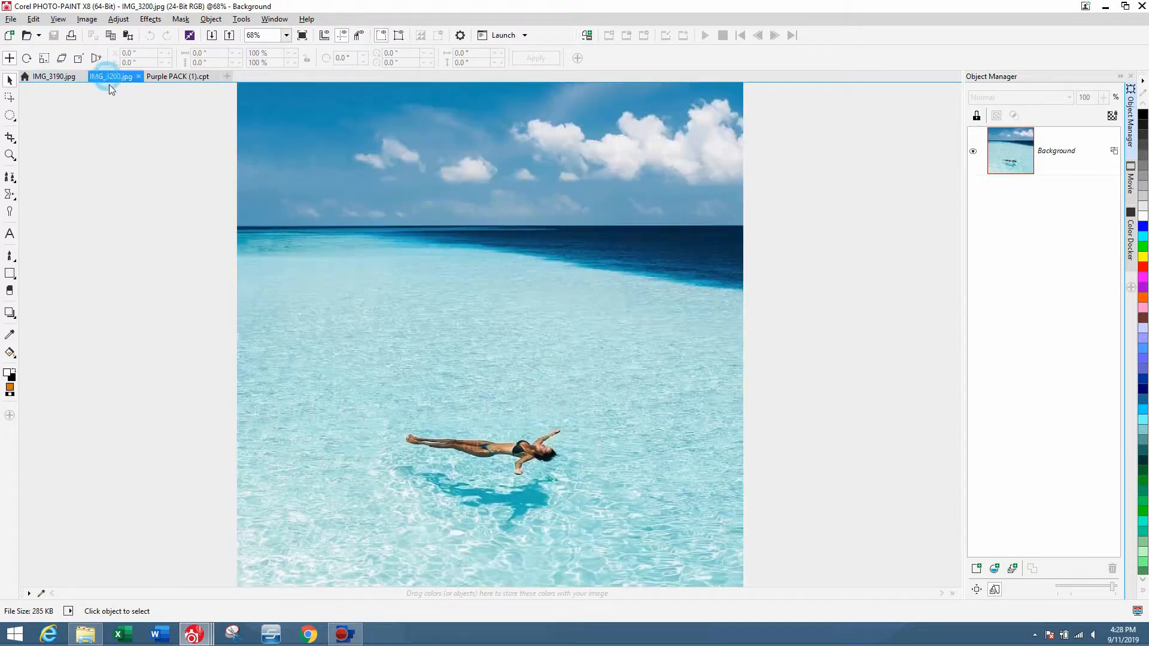
pyautogui.scroll(-1, 574, 462)
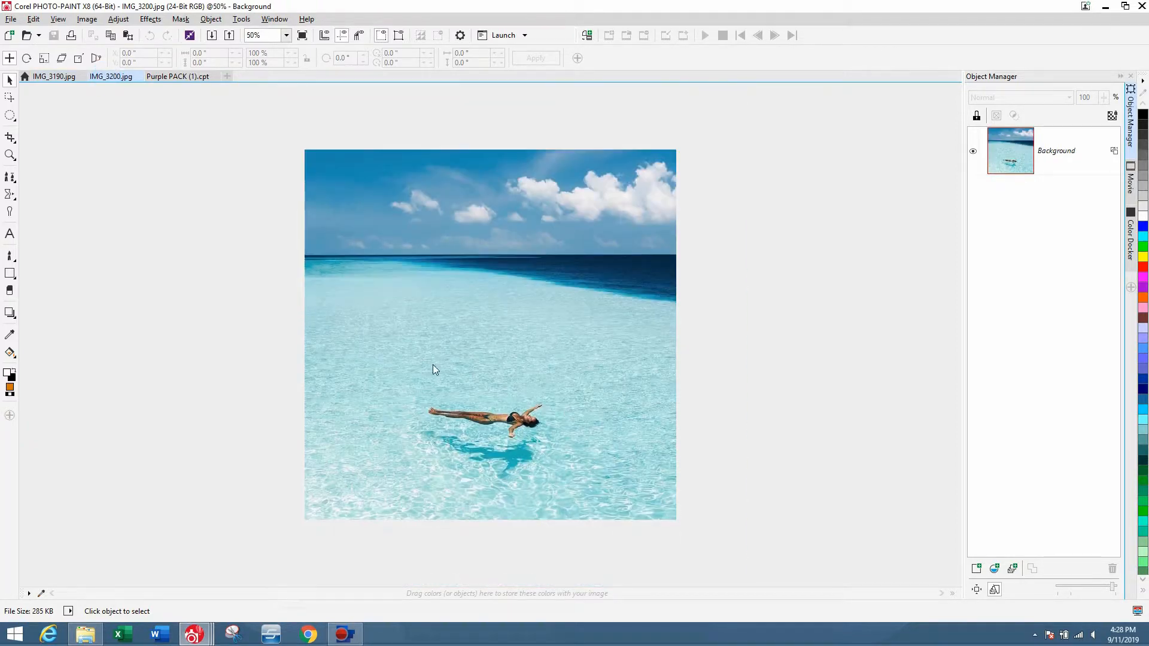
pyautogui.click(7, 116)
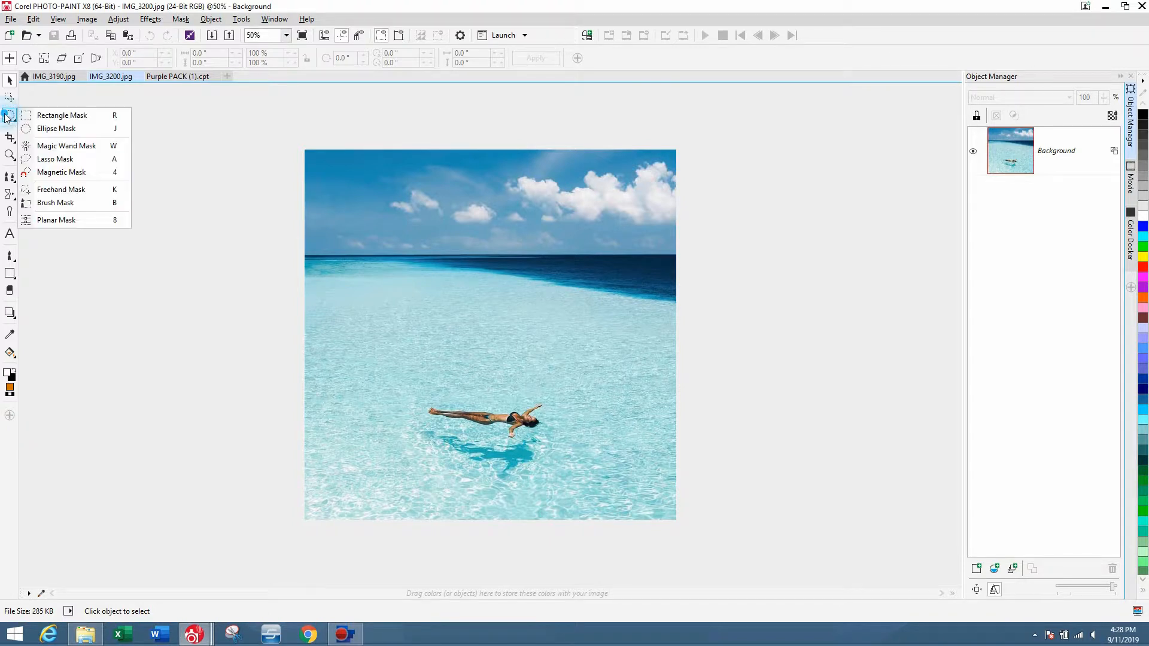
pyautogui.click(47, 191)
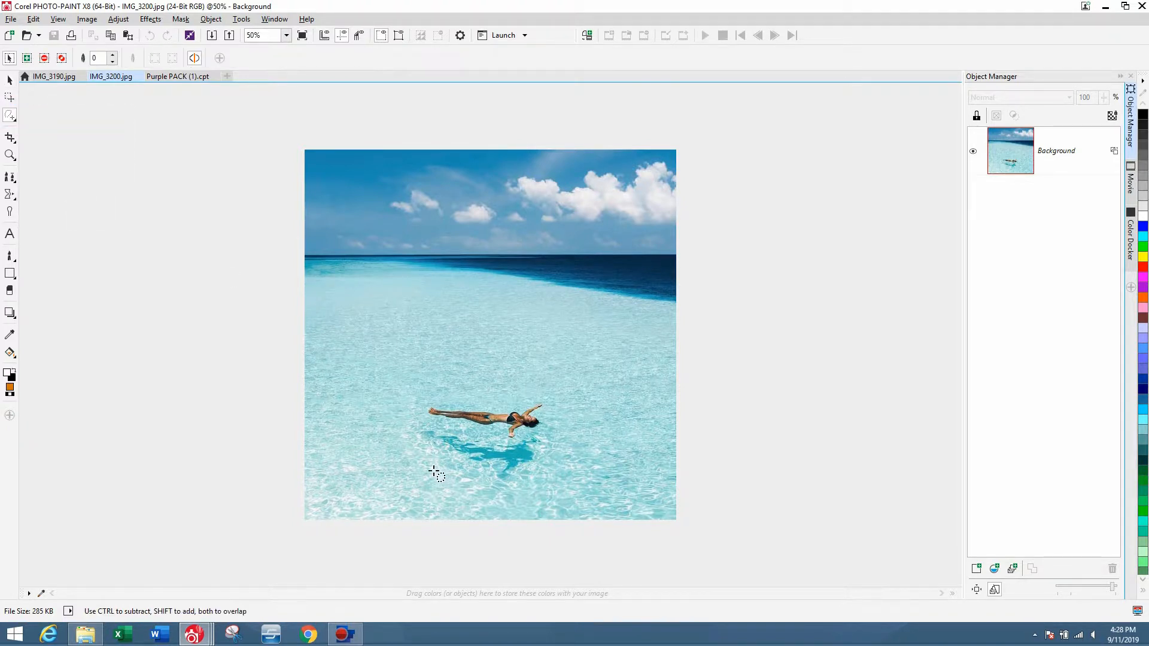
pyautogui.click(292, 375)
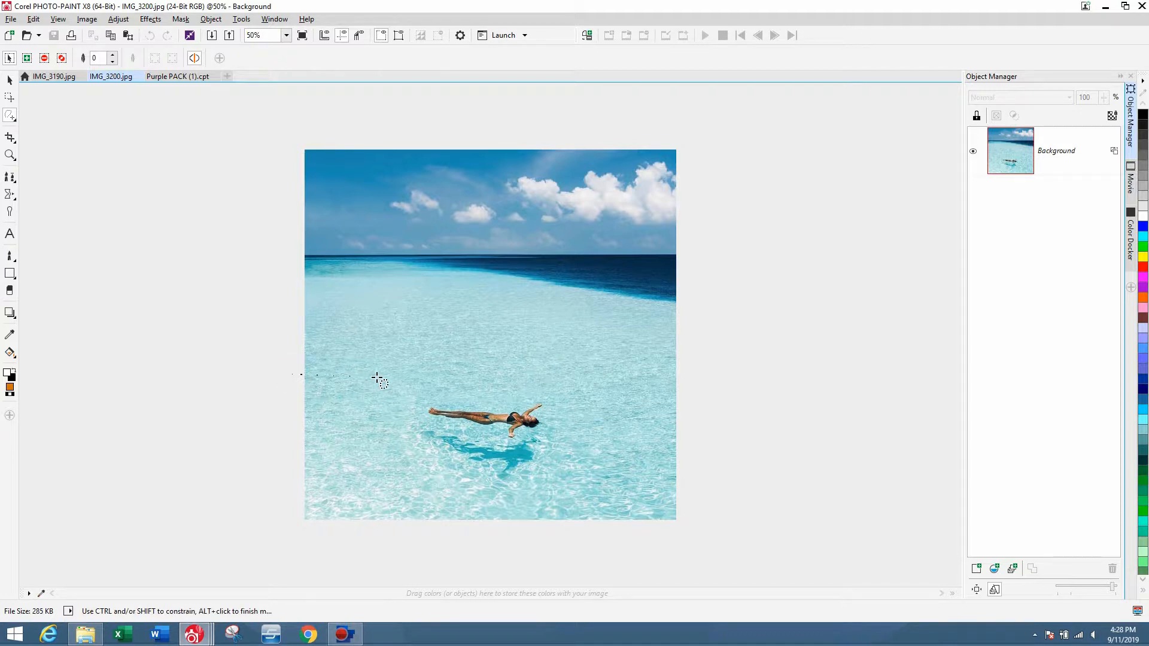
pyautogui.click(408, 373)
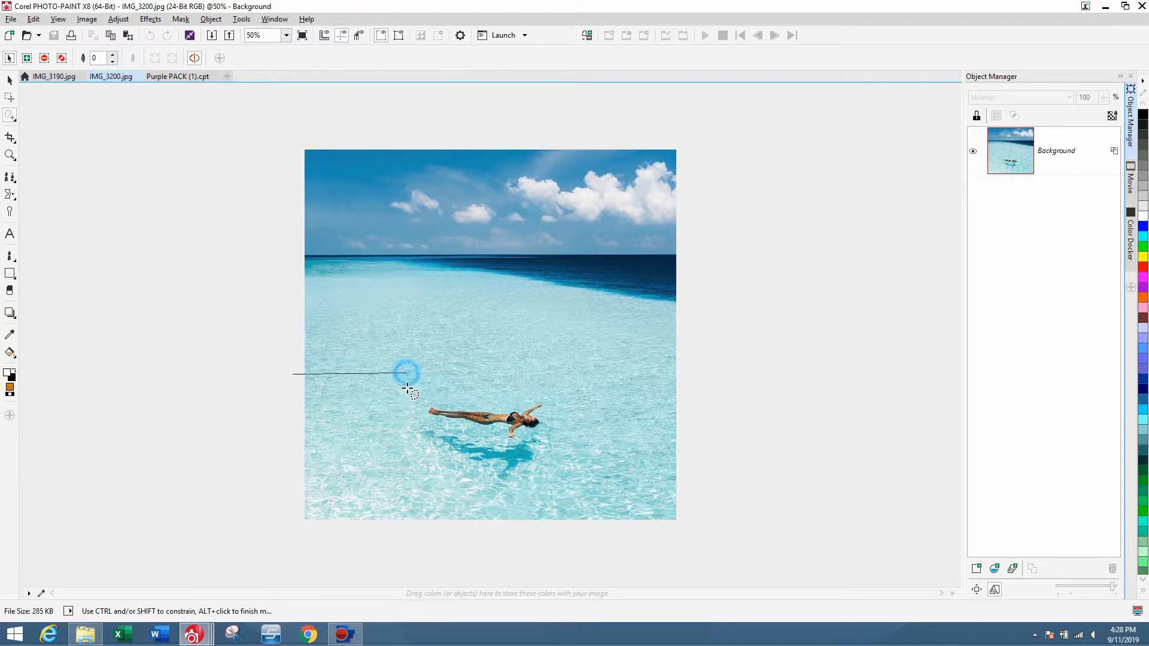
pyautogui.click(408, 437)
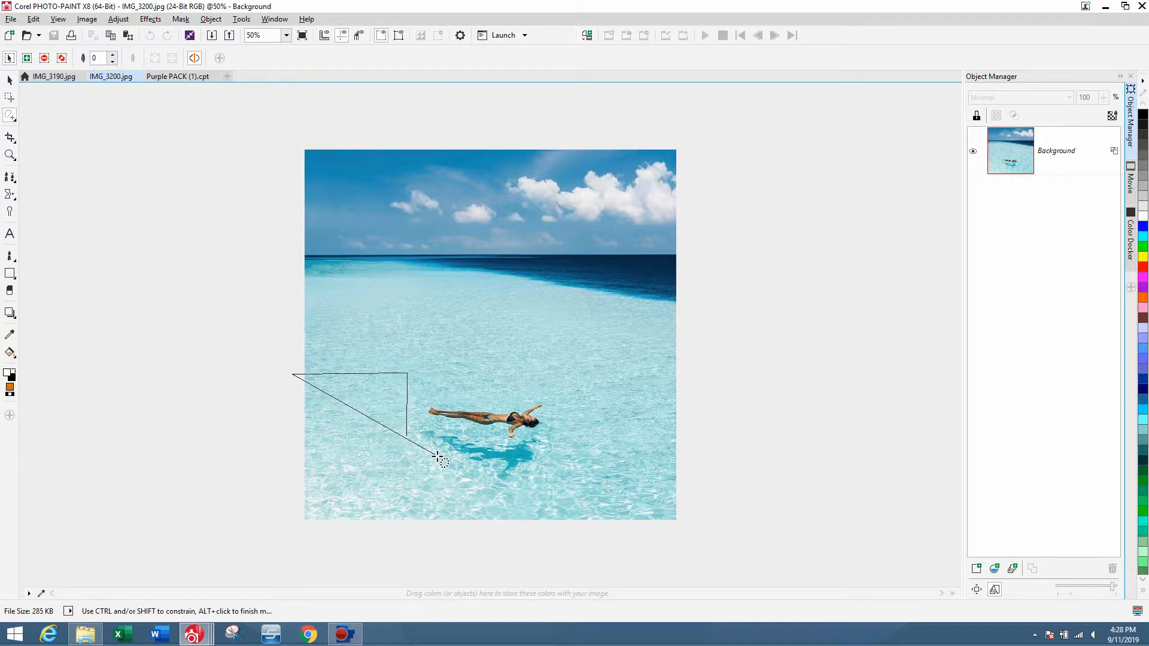
pyautogui.click(518, 488)
pyautogui.click(579, 458)
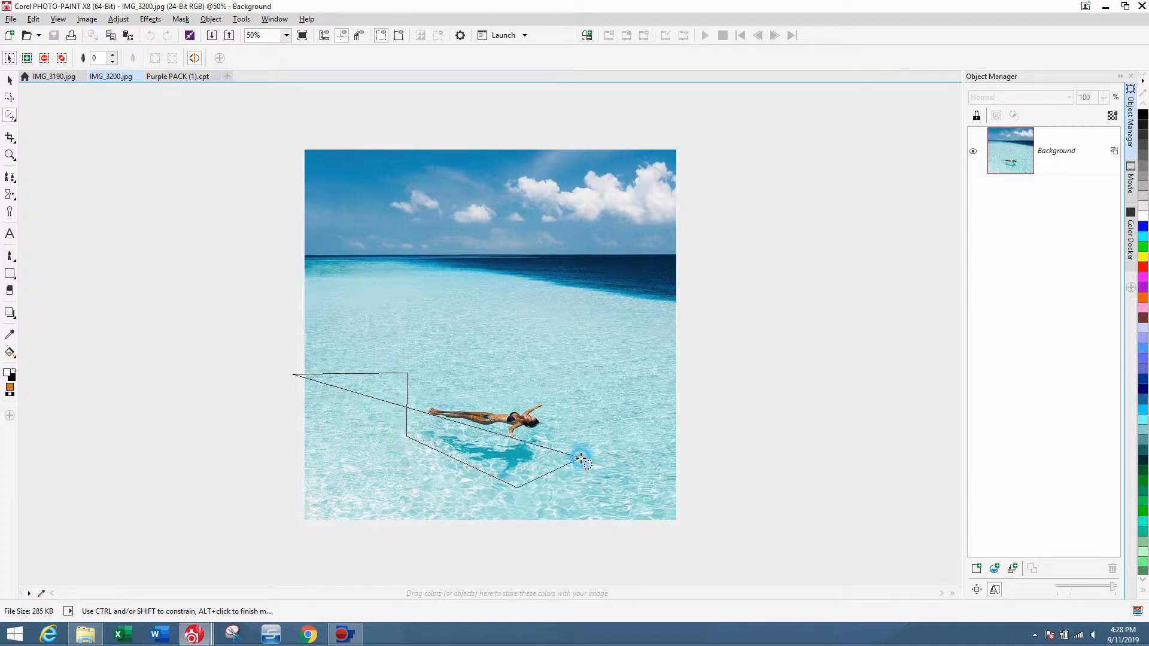
pyautogui.click(607, 483)
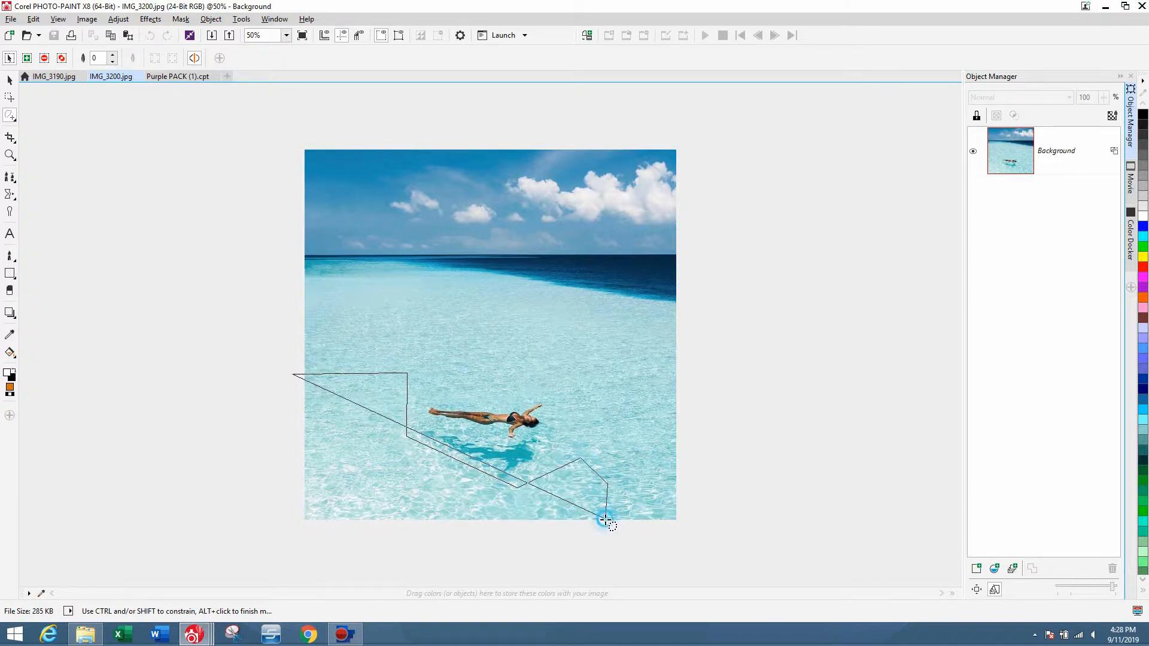
pyautogui.click(605, 519)
pyautogui.doubleClick(290, 526)
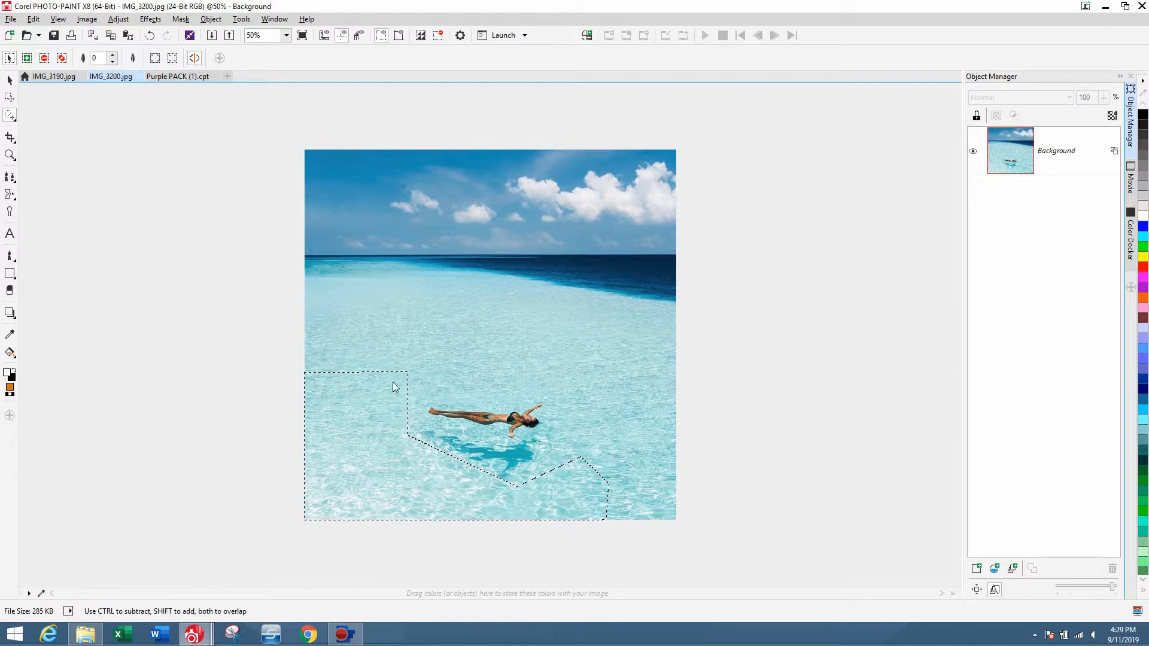
pyautogui.hotkey('ctrl', 'shift', 'r')
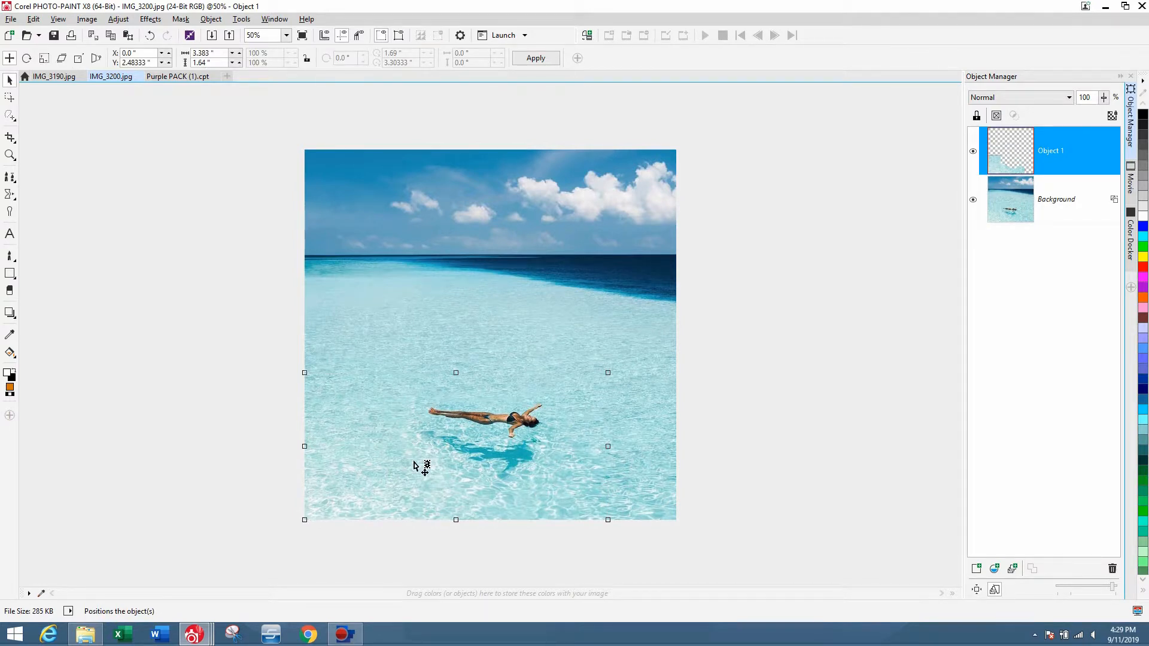
# Move the copied water patch over the swimmer's shadow and erase the patch where it covers the swimmer.
pyautogui.moveTo(398, 479); pyautogui.dragTo(501, 450)
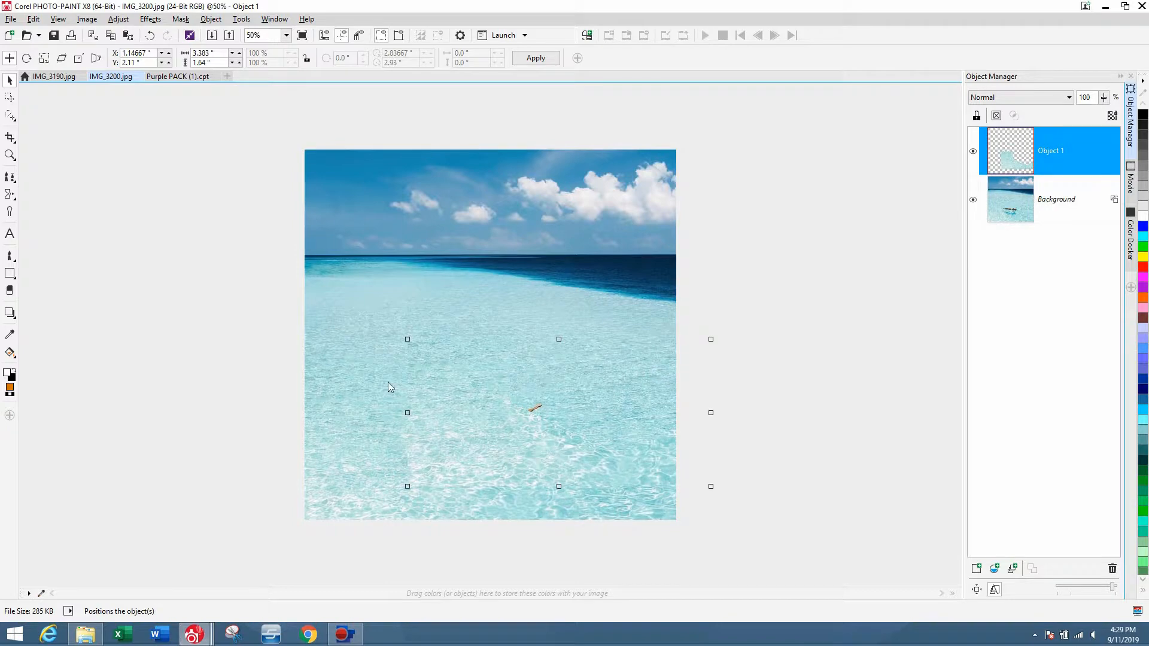
pyautogui.click(10, 291)
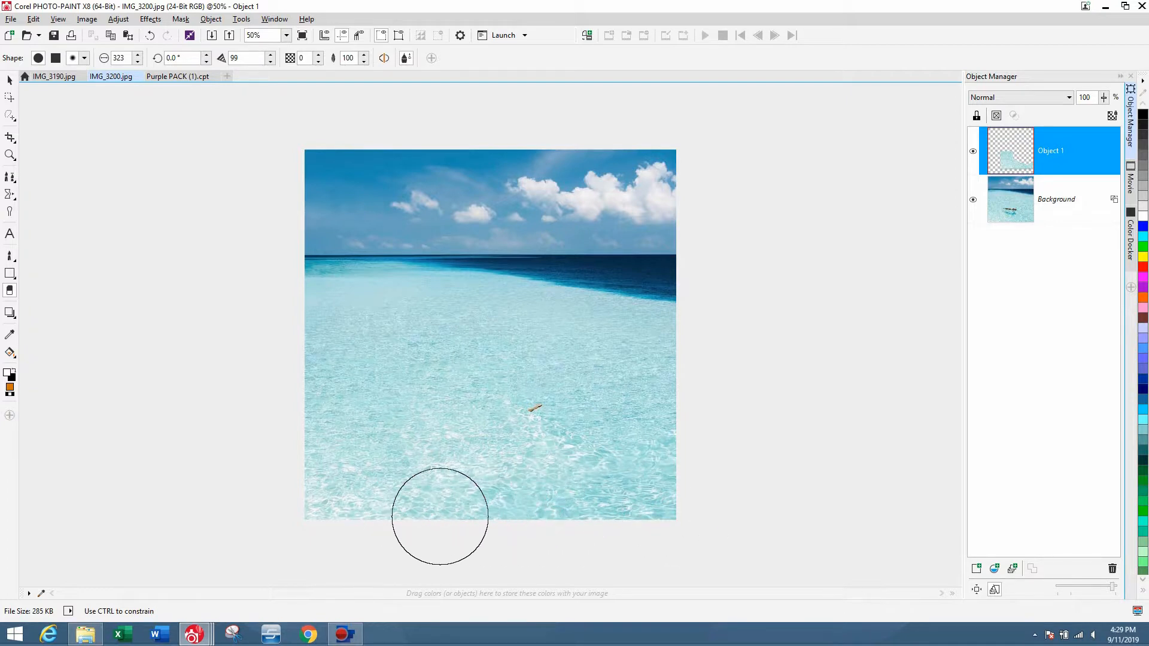
pyautogui.moveTo(679, 496)
pyautogui.mouseDown()
pyautogui.moveTo(654, 444)
pyautogui.moveTo(543, 383)
pyautogui.moveTo(510, 320)
pyautogui.mouseUp()
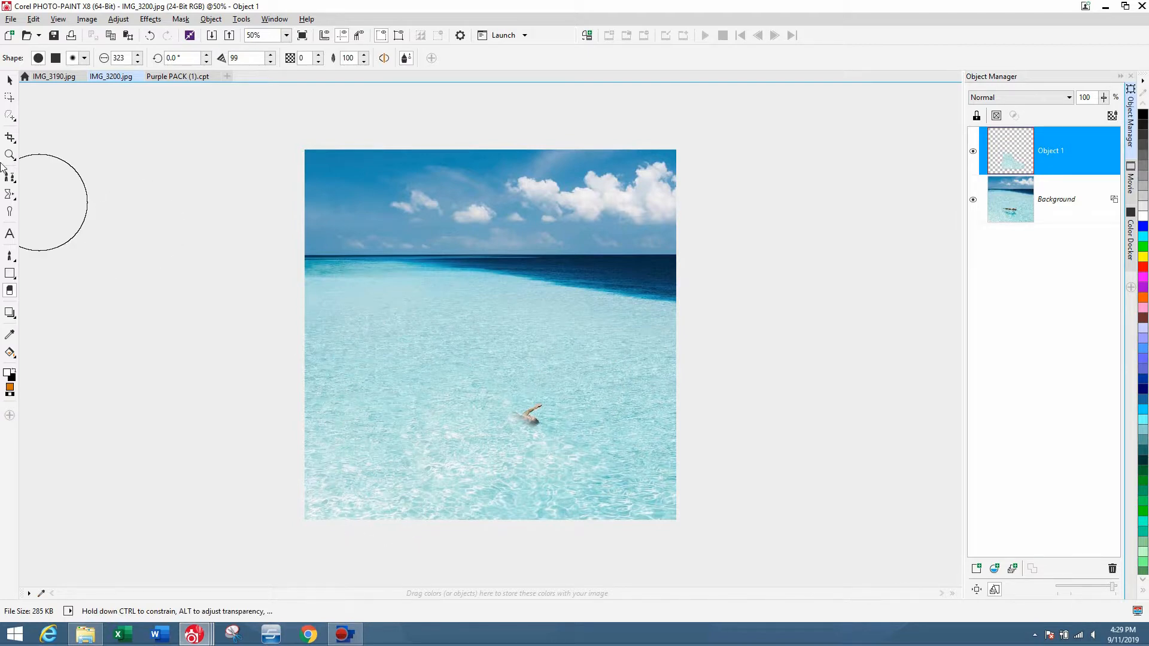
# Combine the water-patch object down into the background.
pyautogui.click(10, 79)
pyautogui.hotkey('ctrl', '1')
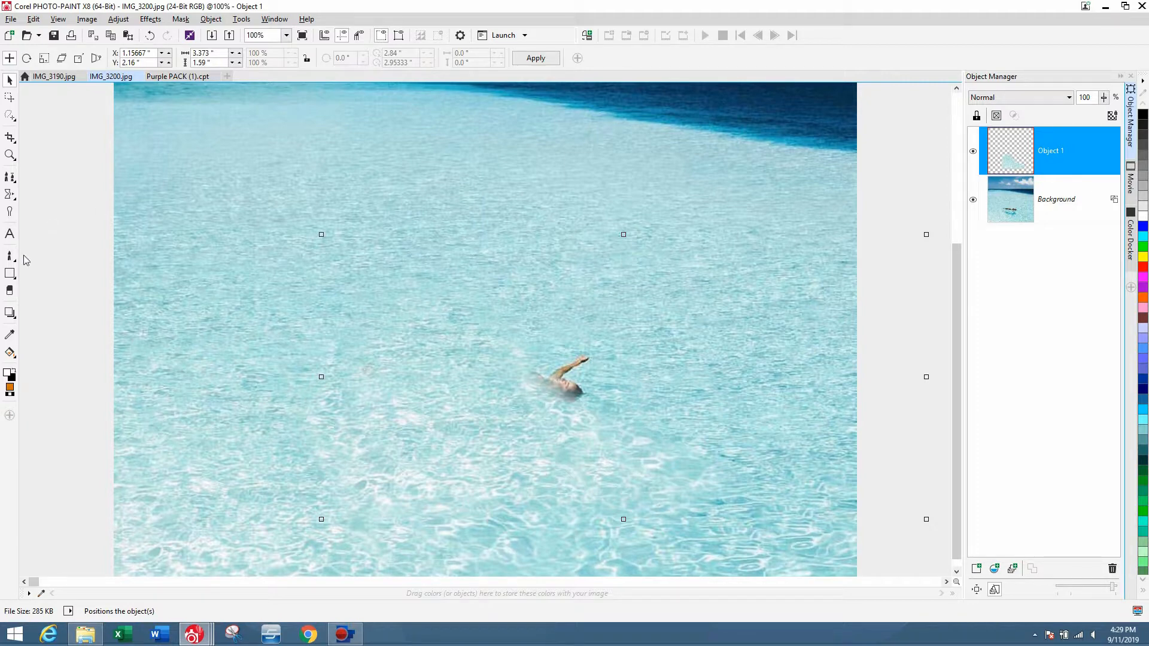
pyautogui.click(10, 291)
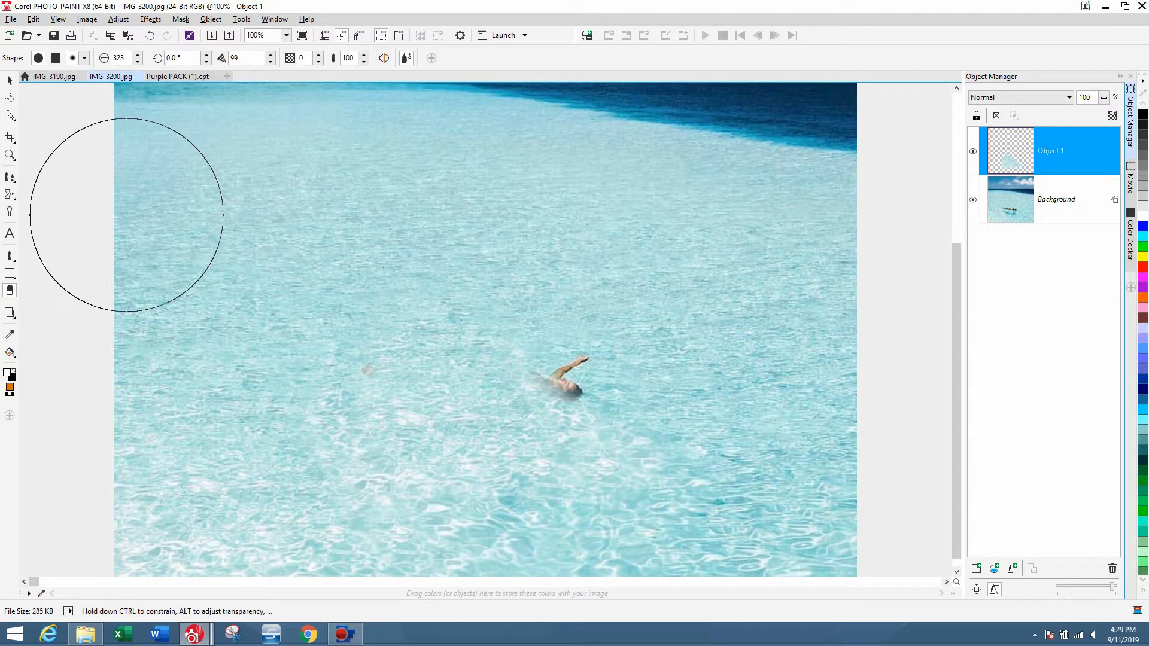
pyautogui.click(9, 80)
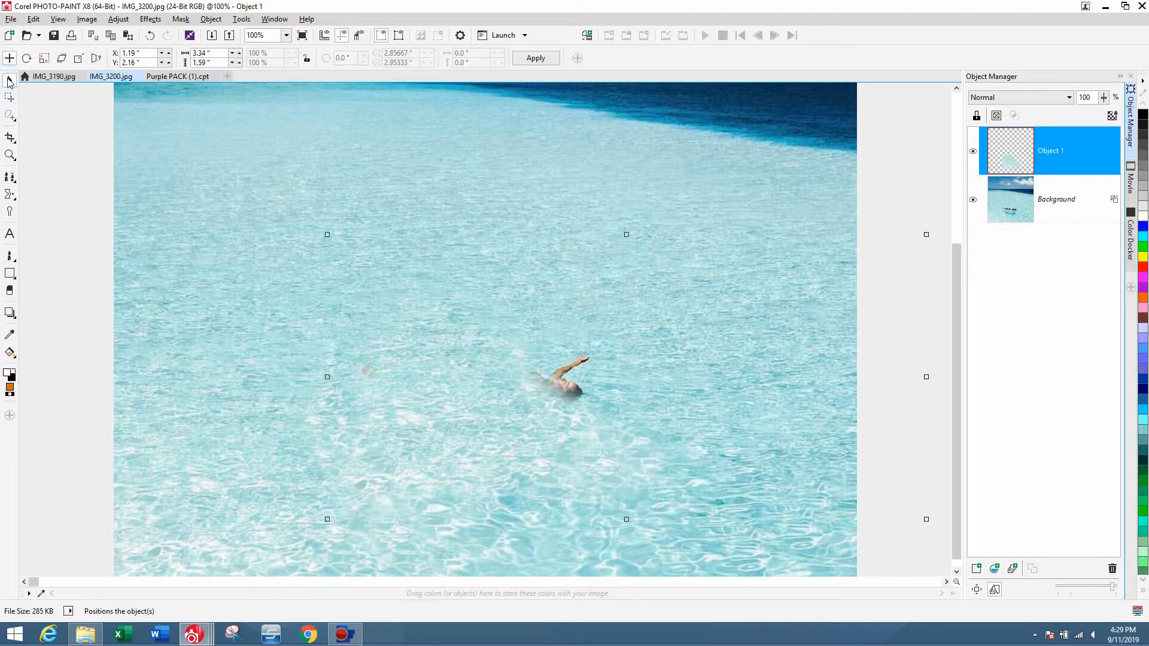
pyautogui.press('Delete')
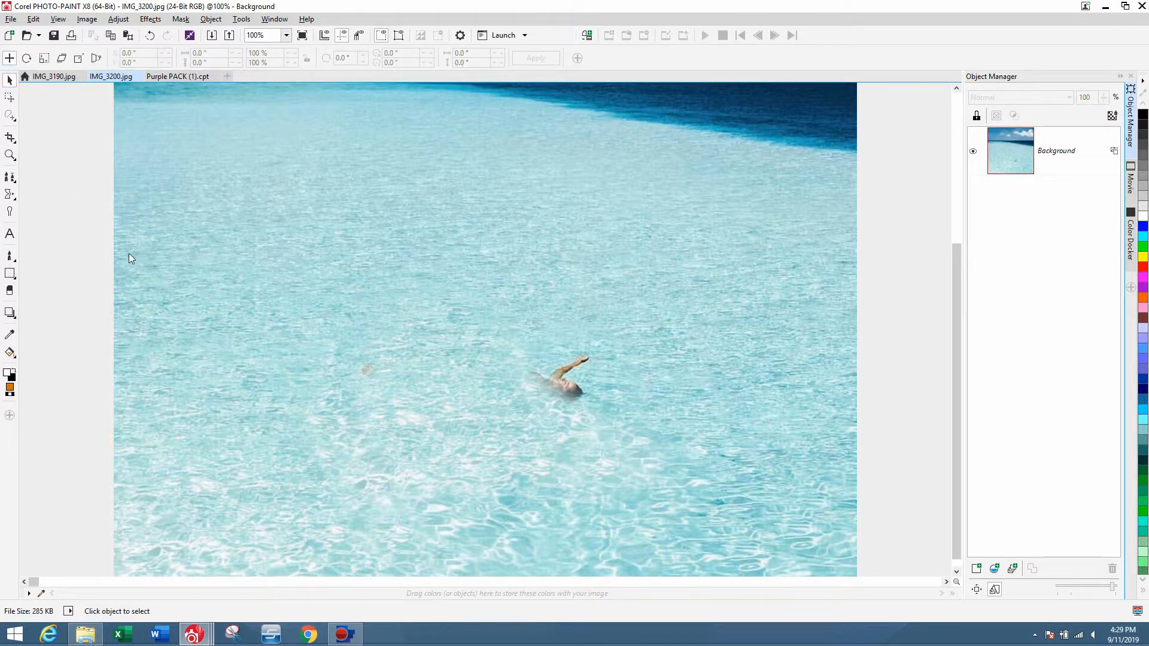
# Draw a polygon mask over the water above and right of the swimmer and copy it into a new object.
pyautogui.scroll(-1, 128, 253)
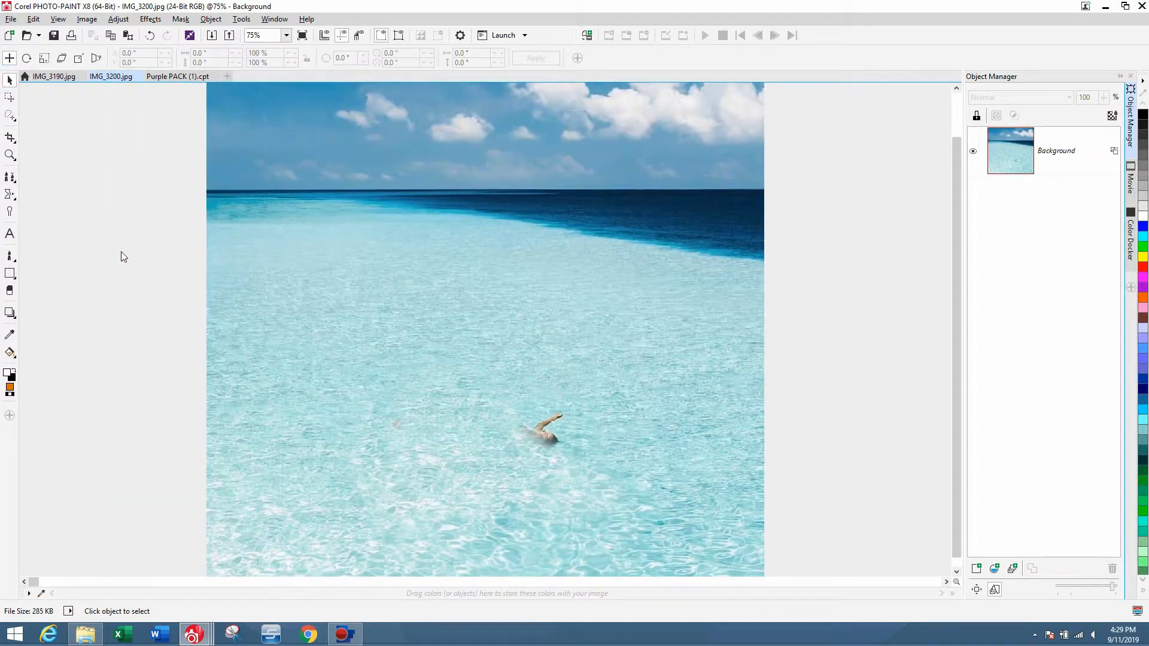
pyautogui.click(10, 114)
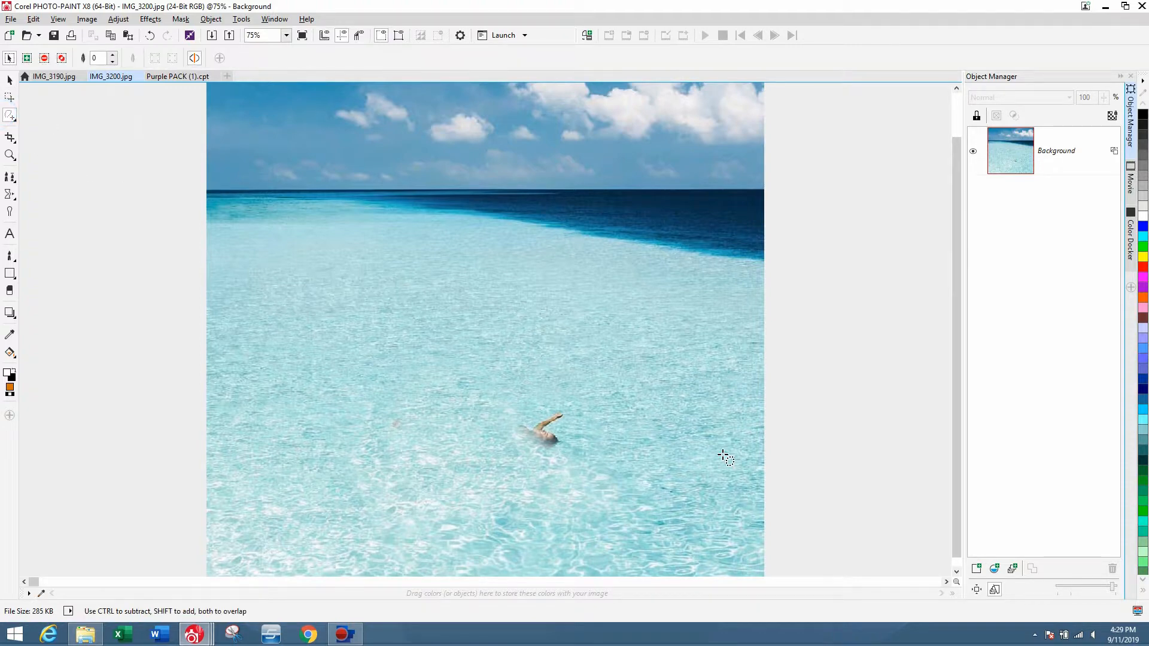
pyautogui.click(719, 500)
pyautogui.click(577, 436)
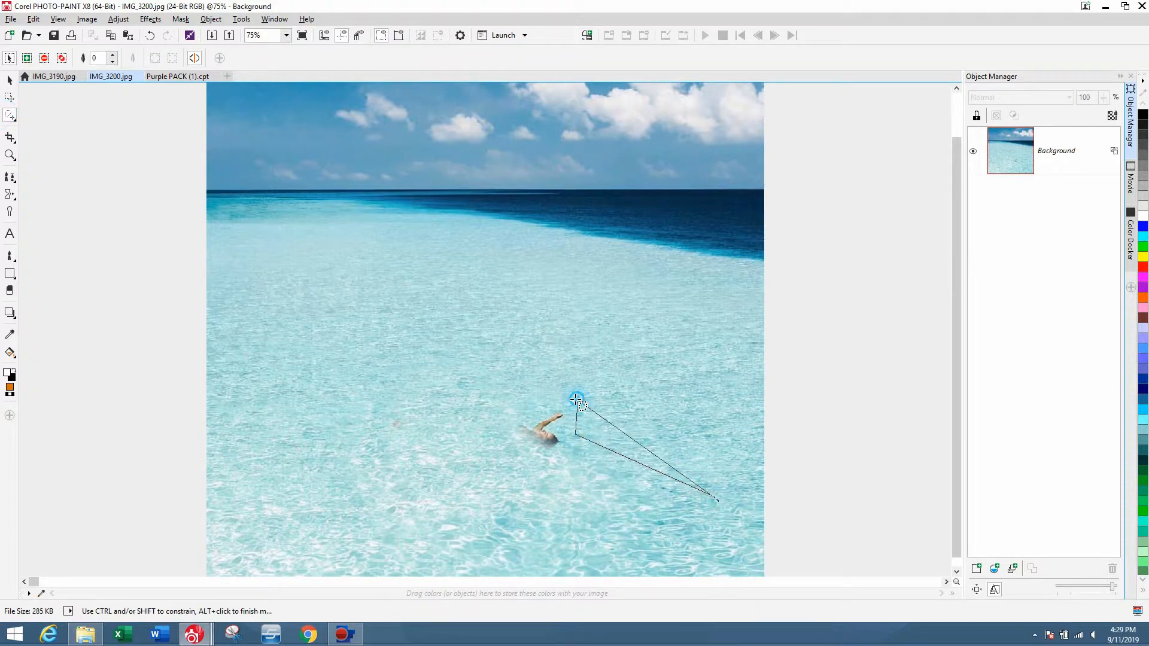
pyautogui.click(577, 398)
pyautogui.click(512, 401)
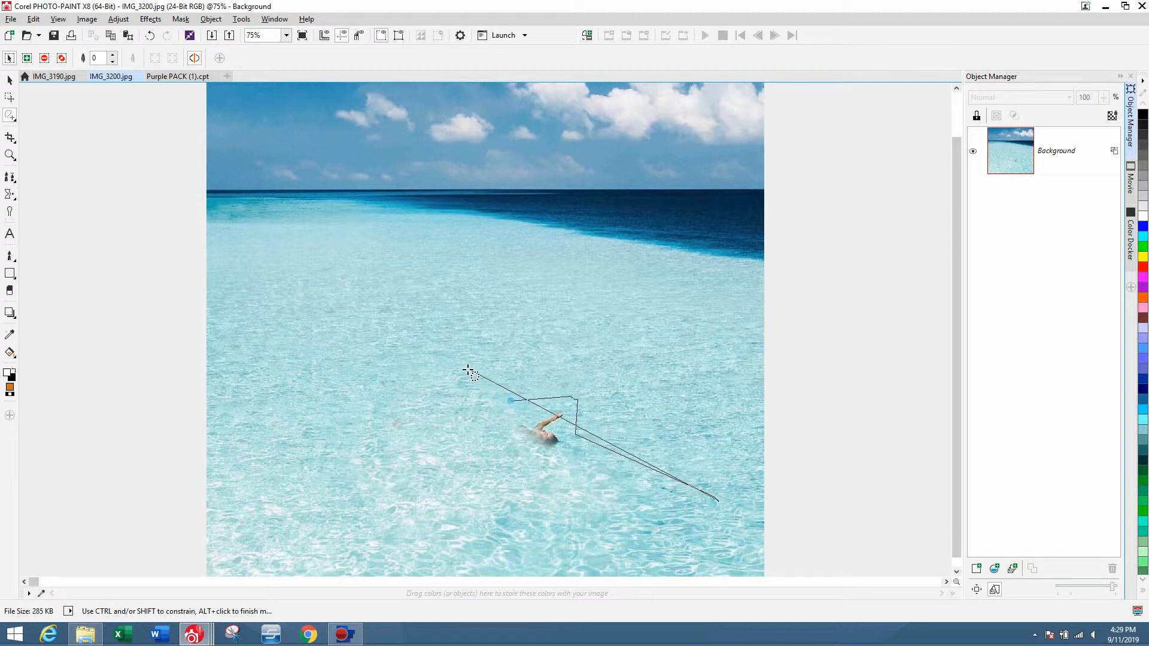
pyautogui.click(388, 360)
pyautogui.click(388, 286)
pyautogui.click(800, 329)
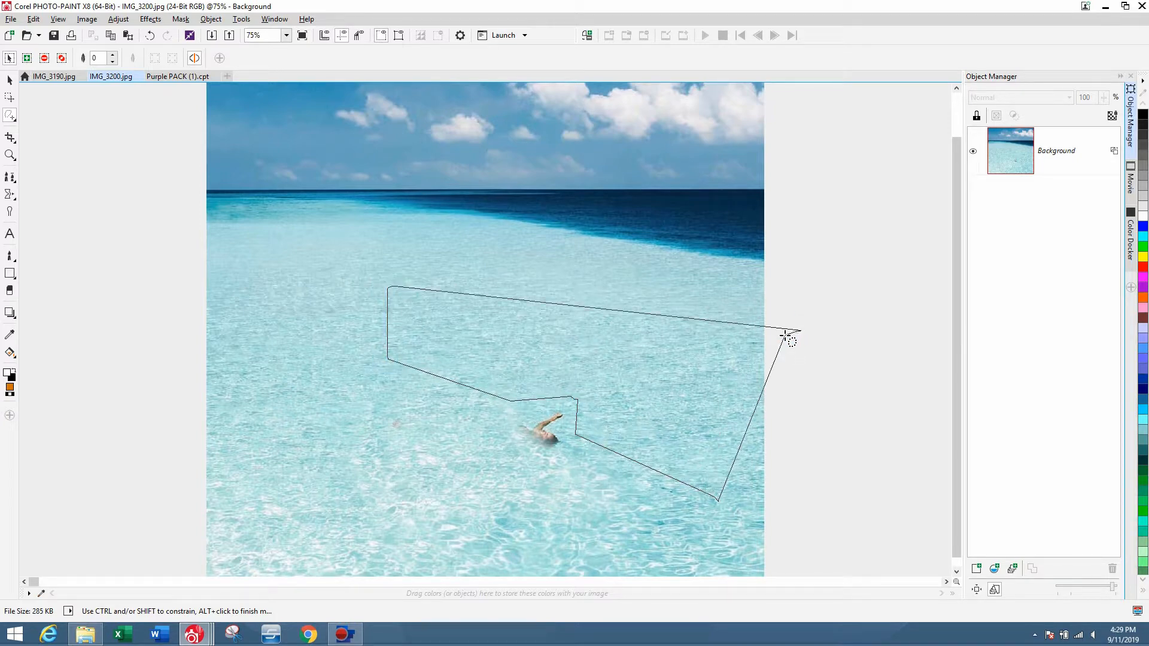
pyautogui.doubleClick(759, 343)
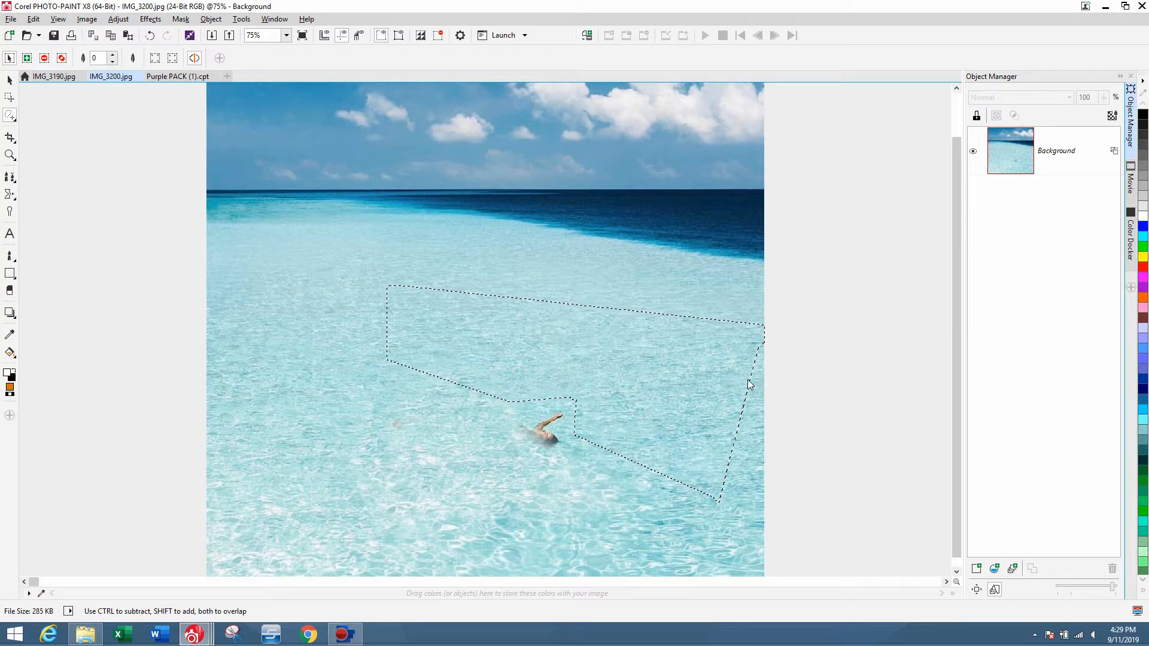
pyautogui.hotkey('ctrl', 'Up')
pyautogui.press('space')
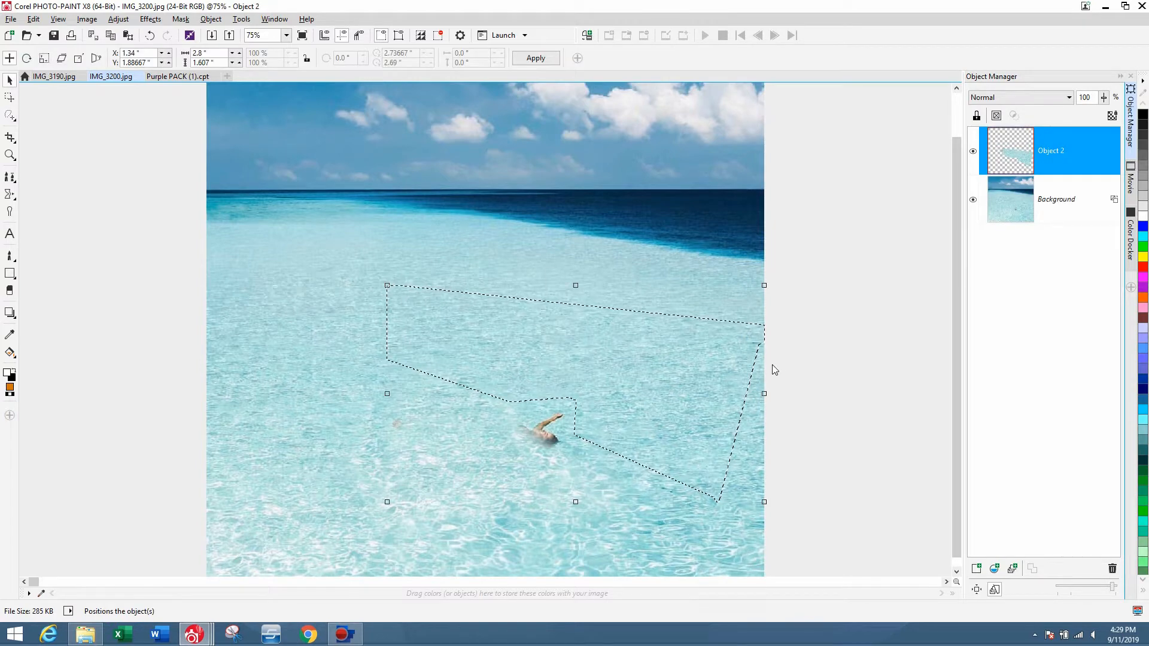
# Move the new water patch down over the swimmer and erase its lower-left edge to blend it.
pyautogui.moveTo(694, 352); pyautogui.dragTo(608, 437)
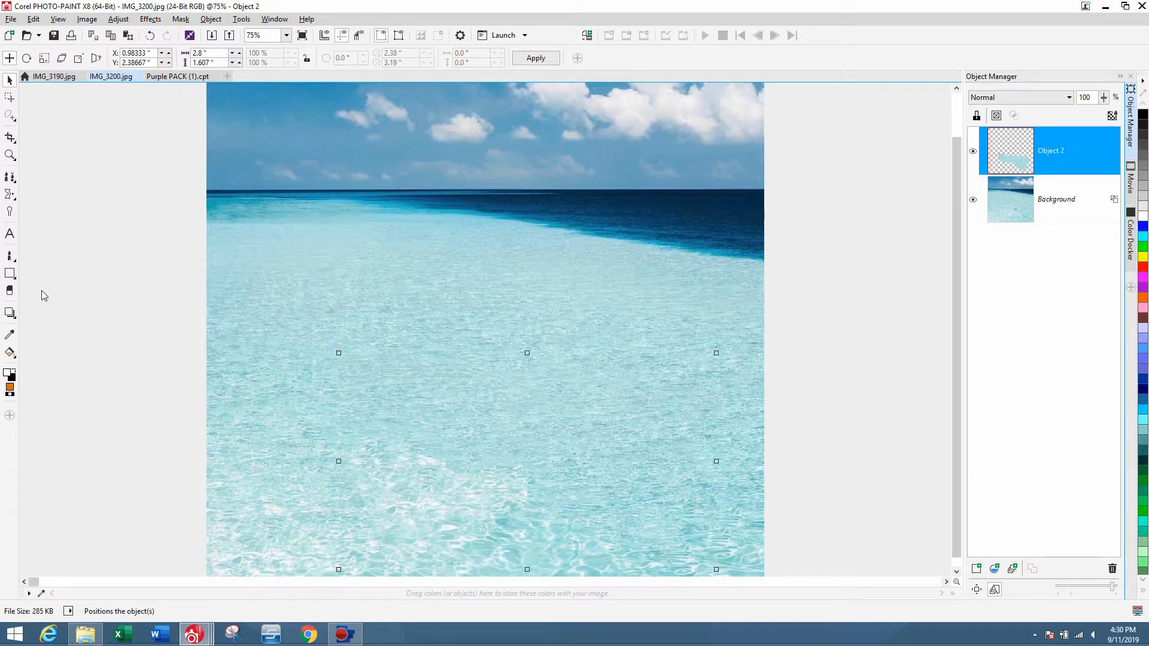
pyautogui.click(10, 290)
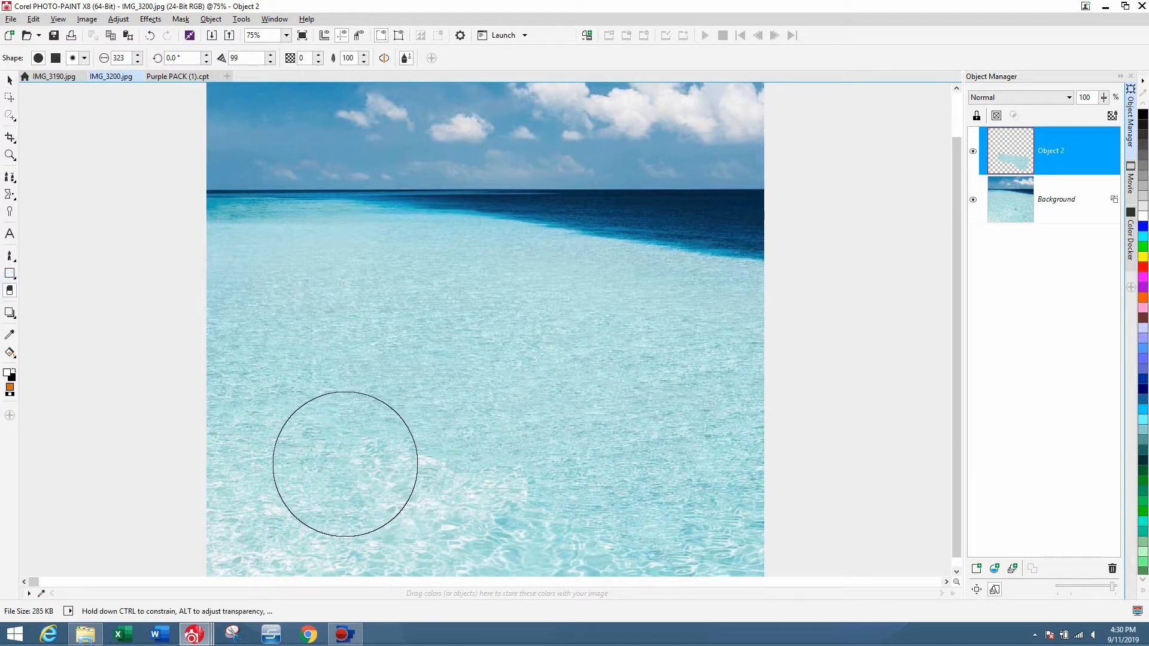
pyautogui.moveTo(350, 469)
pyautogui.mouseDown()
pyautogui.moveTo(492, 521)
pyautogui.moveTo(694, 551)
pyautogui.moveTo(758, 496)
pyautogui.moveTo(723, 433)
pyautogui.moveTo(723, 364)
pyautogui.moveTo(605, 290)
pyautogui.moveTo(444, 277)
pyautogui.moveTo(437, 290)
pyautogui.moveTo(685, 303)
pyautogui.moveTo(307, 349)
pyautogui.moveTo(318, 451)
pyautogui.moveTo(454, 513)
pyautogui.moveTo(469, 495)
pyautogui.moveTo(690, 527)
pyautogui.moveTo(515, 533)
pyautogui.mouseUp()
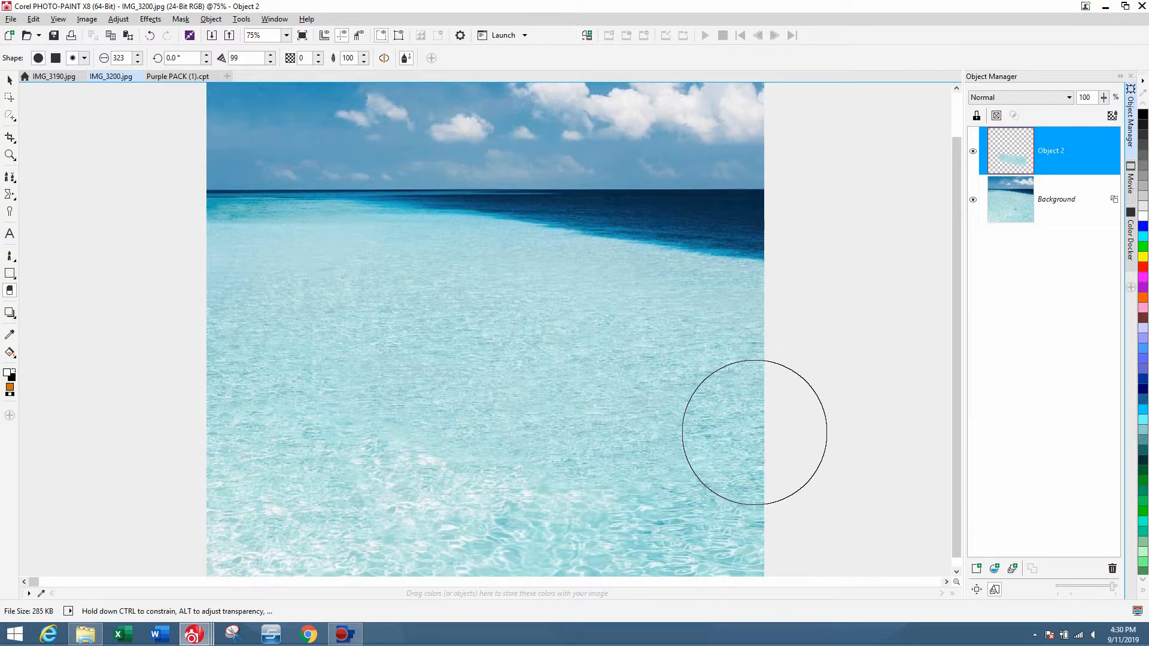
# Combine the second water patch down into the background.
pyautogui.scroll(1, 754, 431)
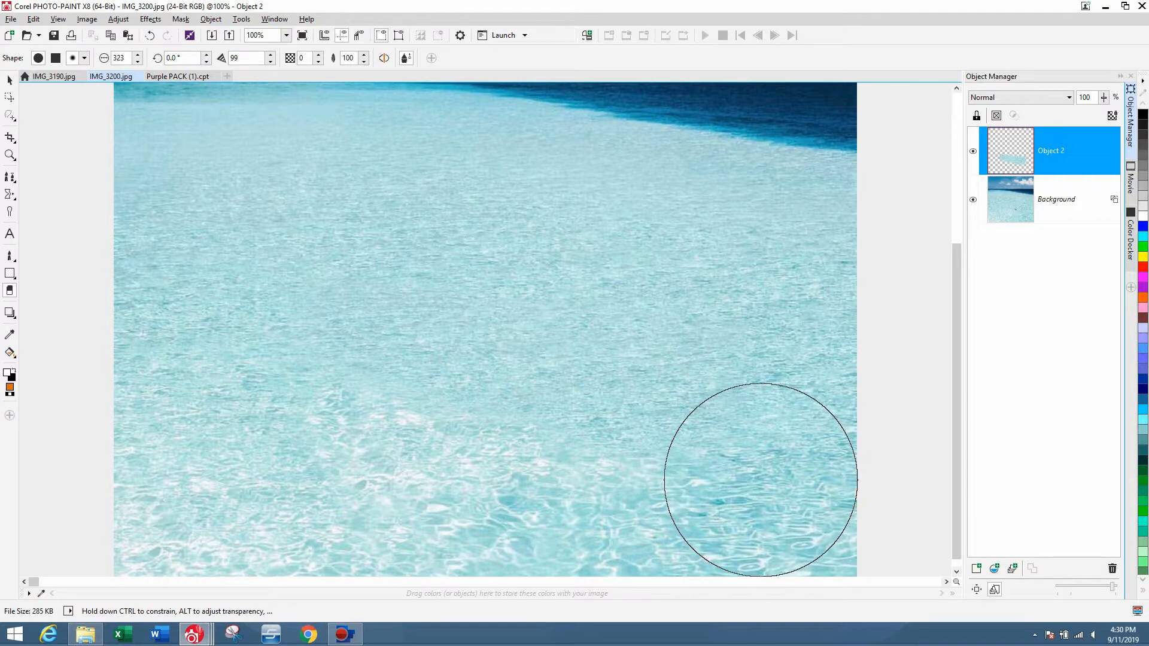
pyautogui.scroll(-2, 763, 467)
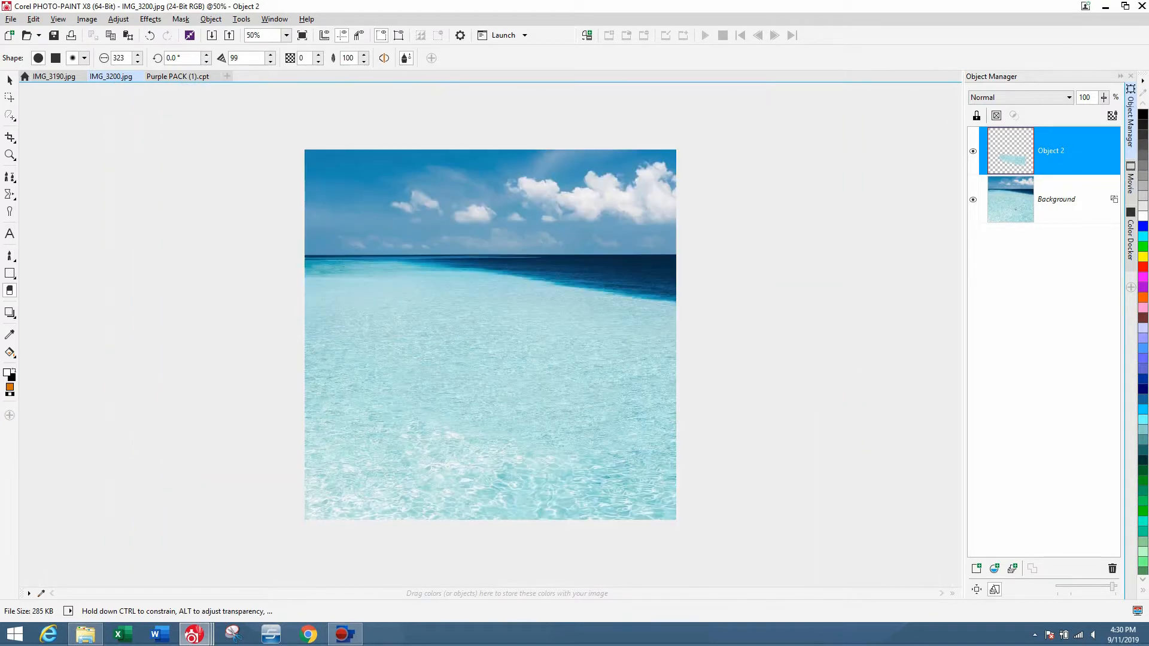
pyautogui.click(9, 80)
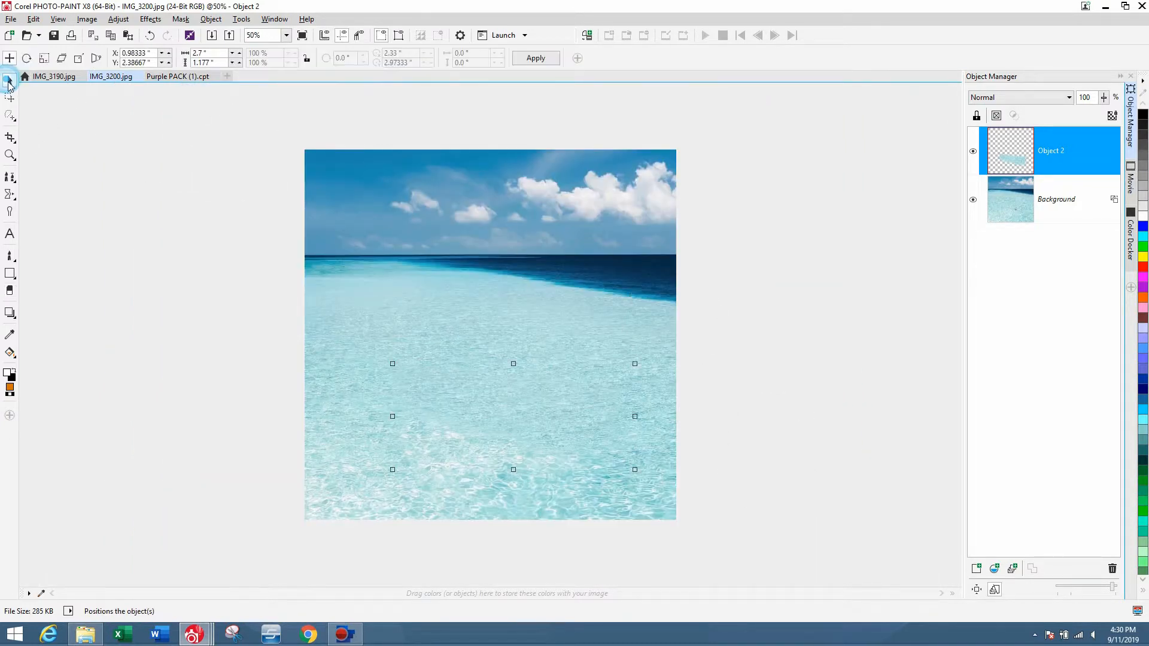
pyautogui.press('Delete')
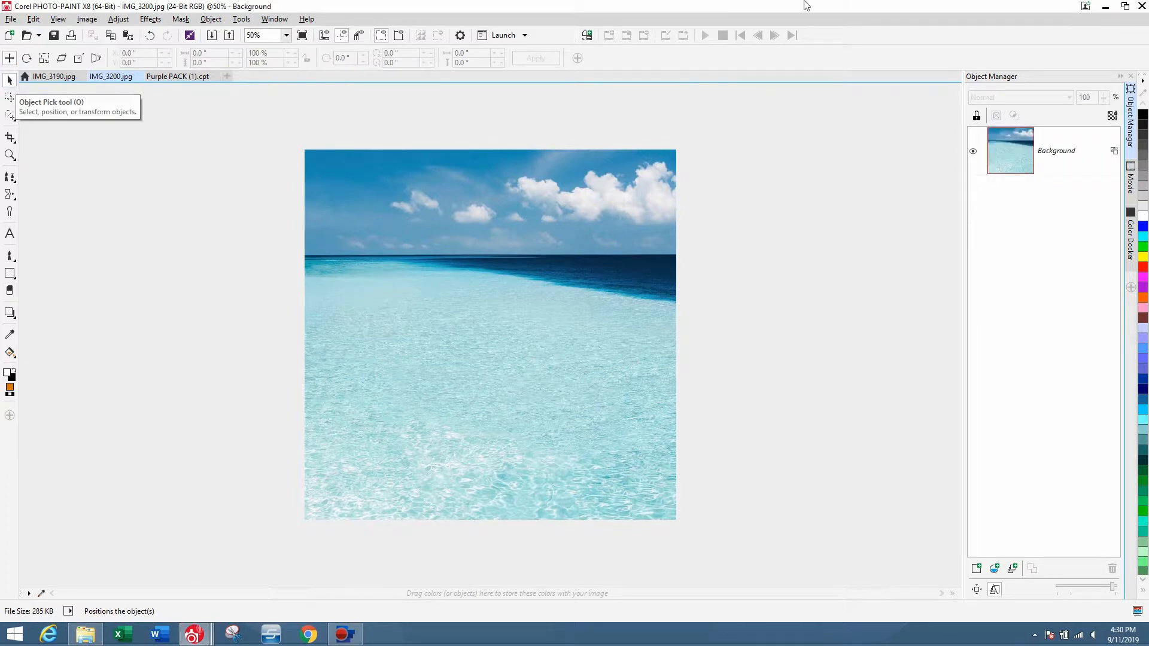
# Paste the purple lollipop-shaped character from Purple PACK (1).cpt into the beach photo.
pyautogui.click(172, 78)
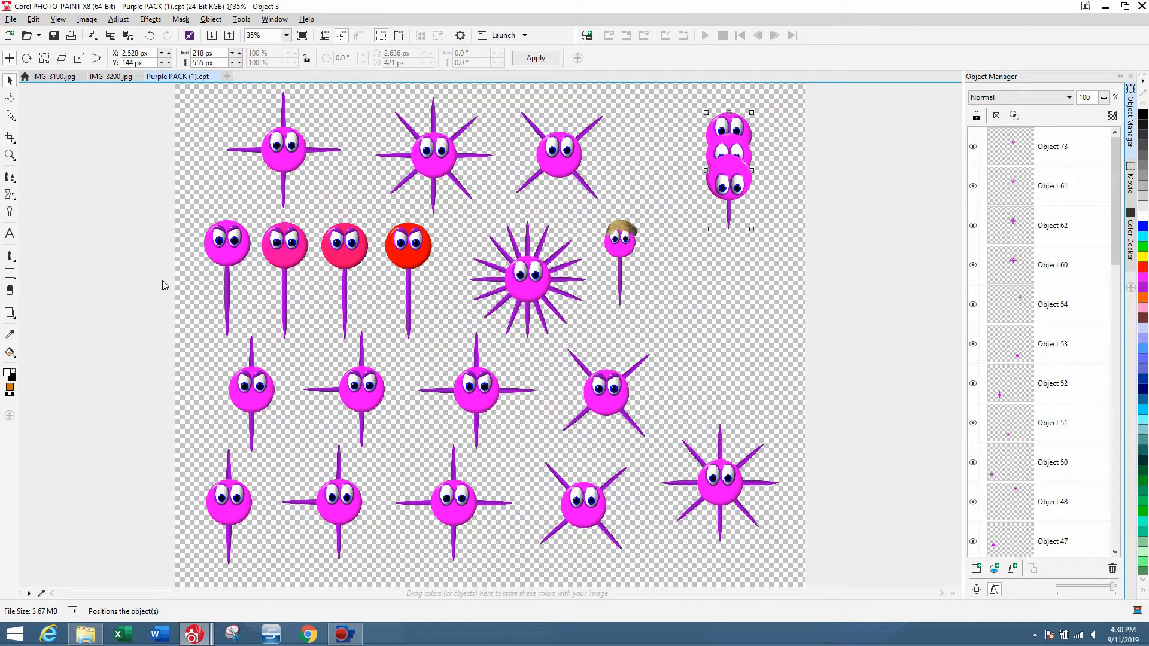
pyautogui.click(113, 77)
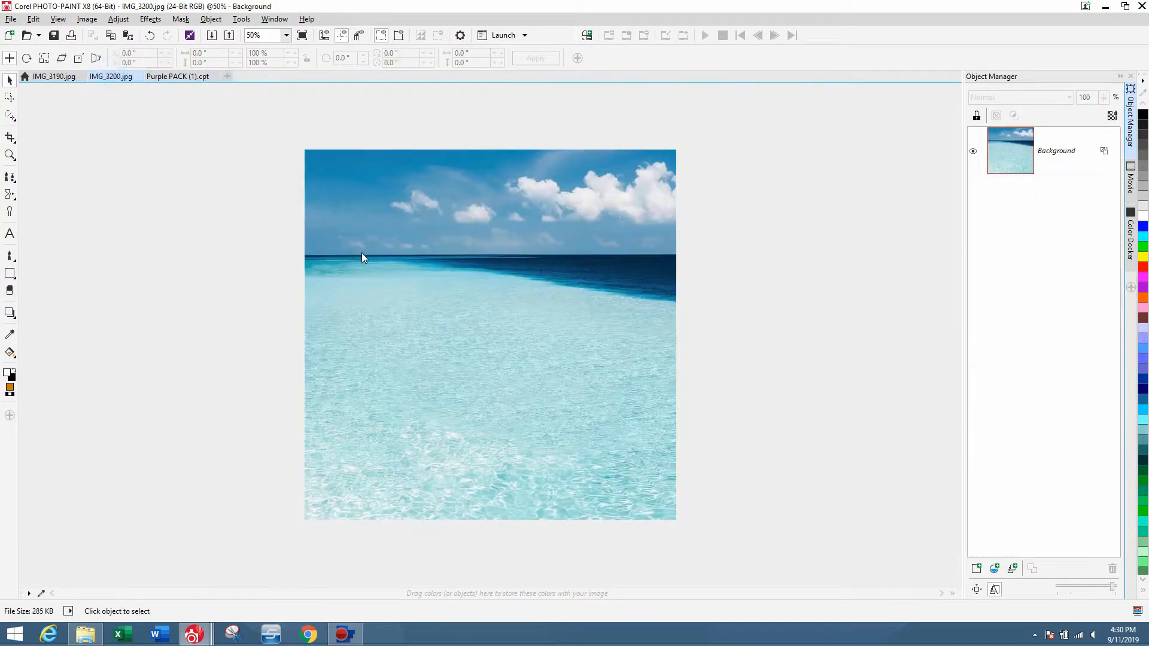
pyautogui.hotkey('ctrl', 'v')
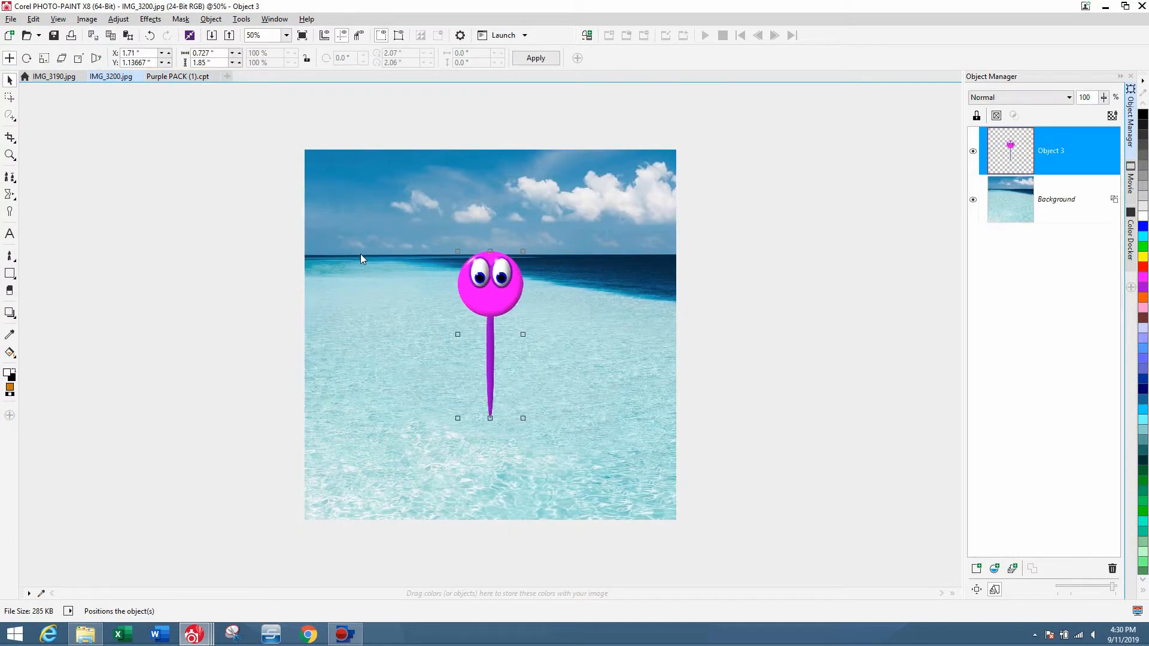
# Resample the character to 800 pixels wide, keeping the aspect ratio.
pyautogui.click(86, 18)
pyautogui.click(130, 78)
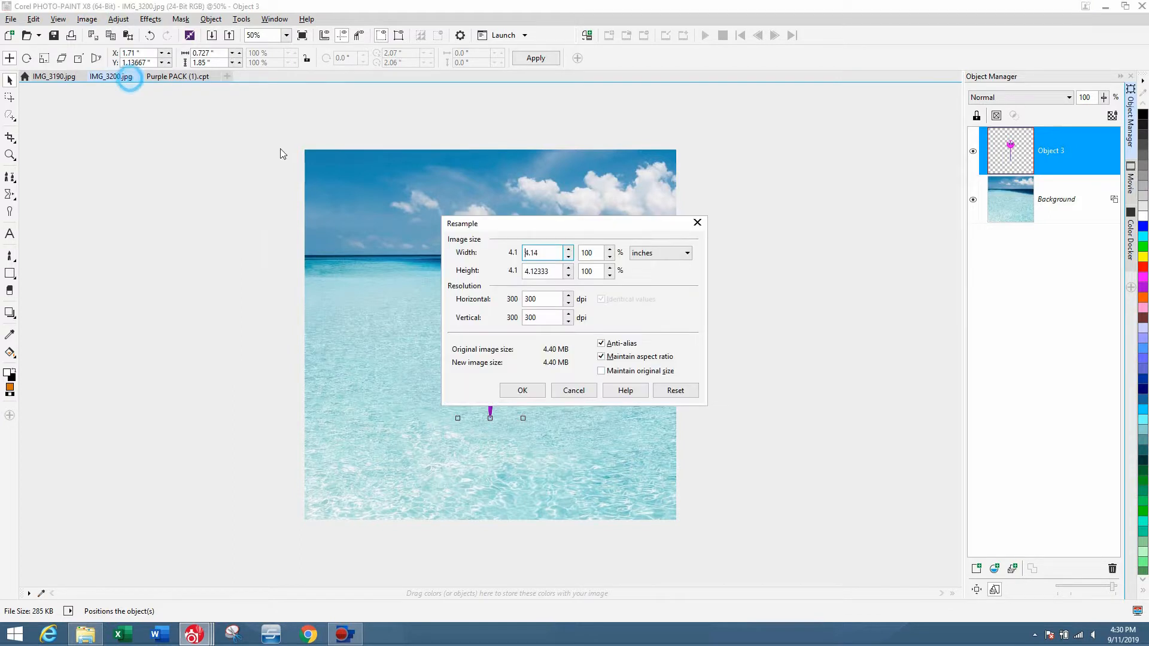
pyautogui.click(659, 256)
pyautogui.click(657, 307)
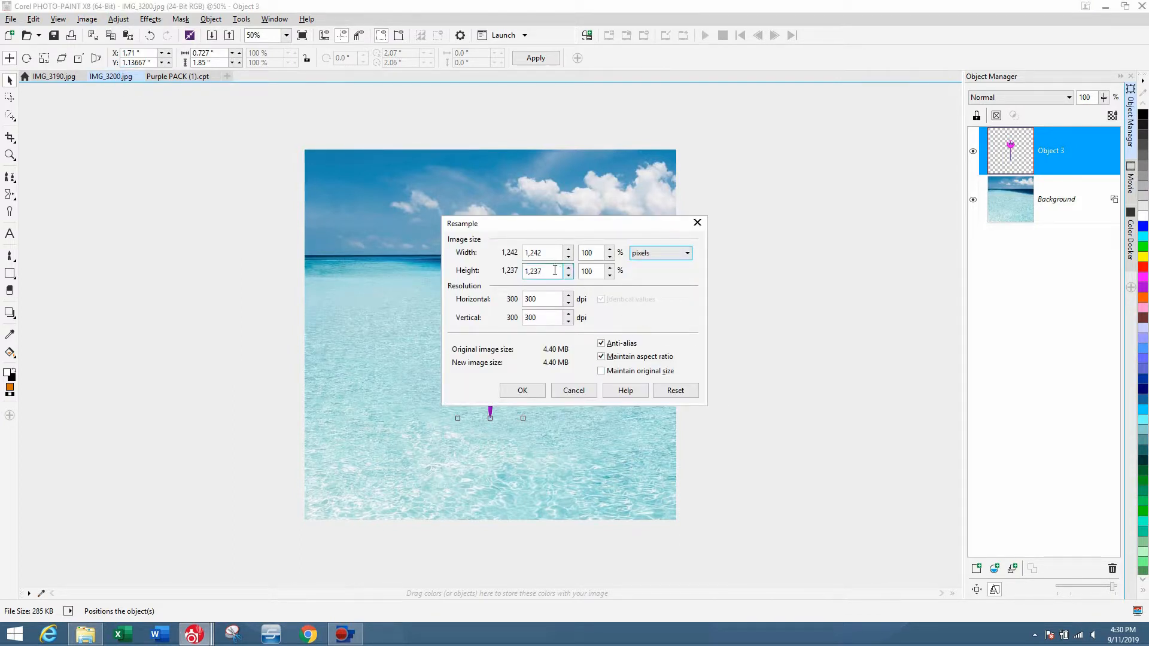
pyautogui.doubleClick(538, 253)
pyautogui.write('800')
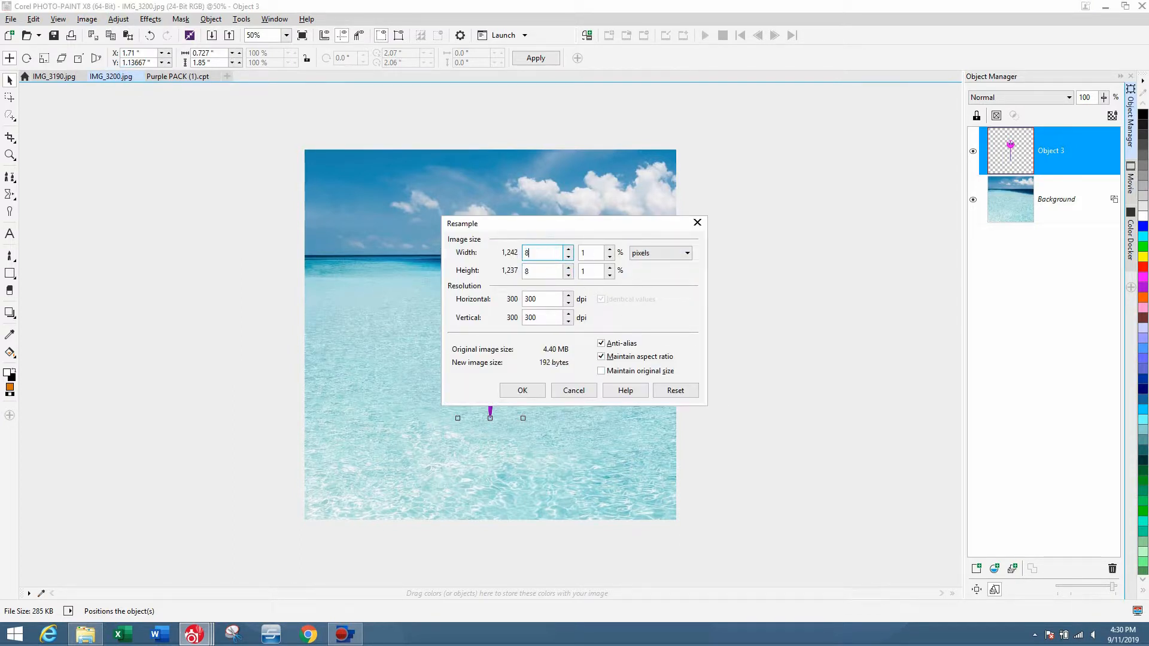
pyautogui.click(537, 394)
# Position the character at the center of the photo with its head just above the horizon.
pyautogui.scroll(2, 644, 388)
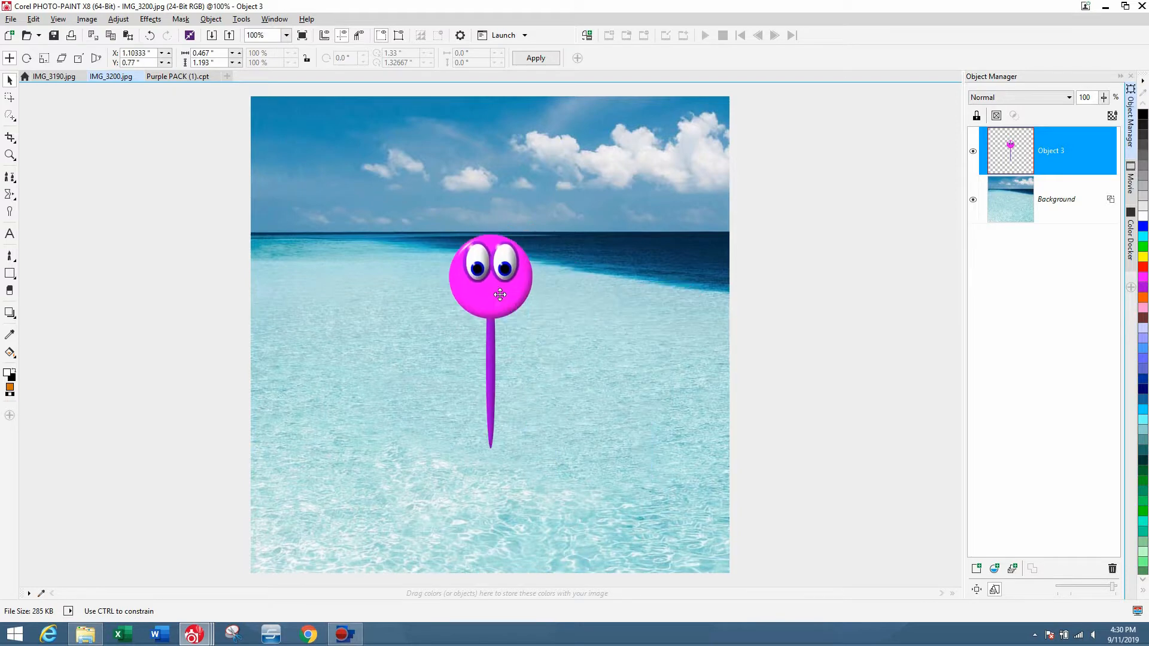
pyautogui.moveTo(501, 292); pyautogui.dragTo(630, 289)
pyautogui.hotkey('ctrl', 'v')
pyautogui.press('Delete')
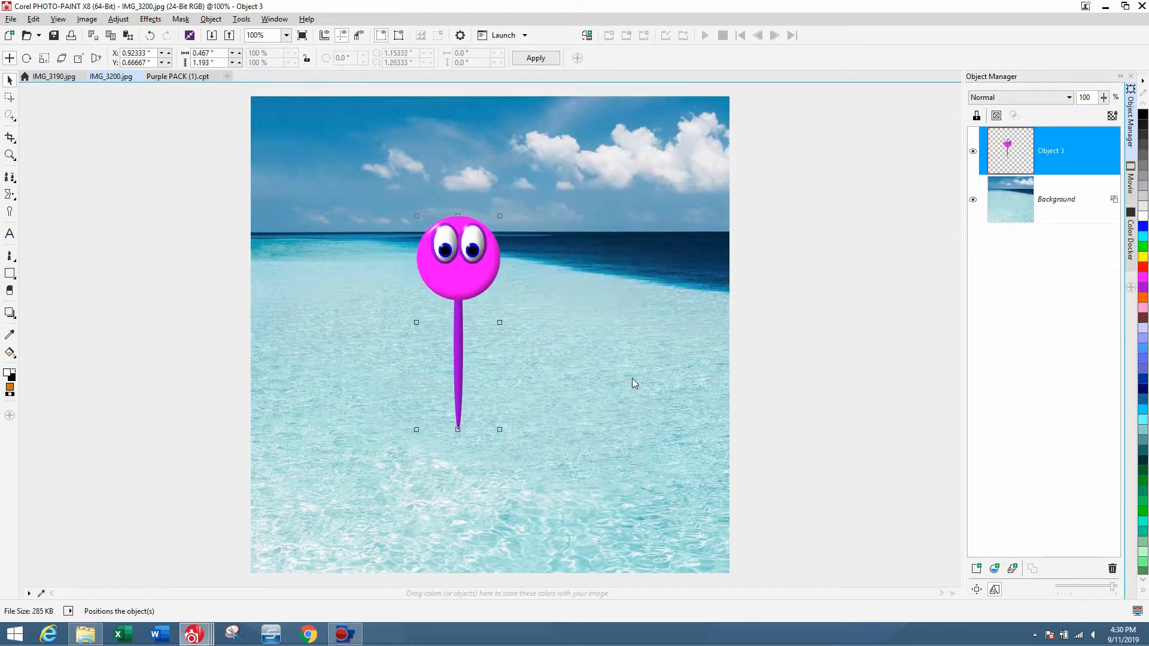
pyautogui.moveTo(464, 264)
pyautogui.mouseDown()
pyautogui.moveTo(474, 226)
pyautogui.moveTo(472, 249)
pyautogui.mouseUp()
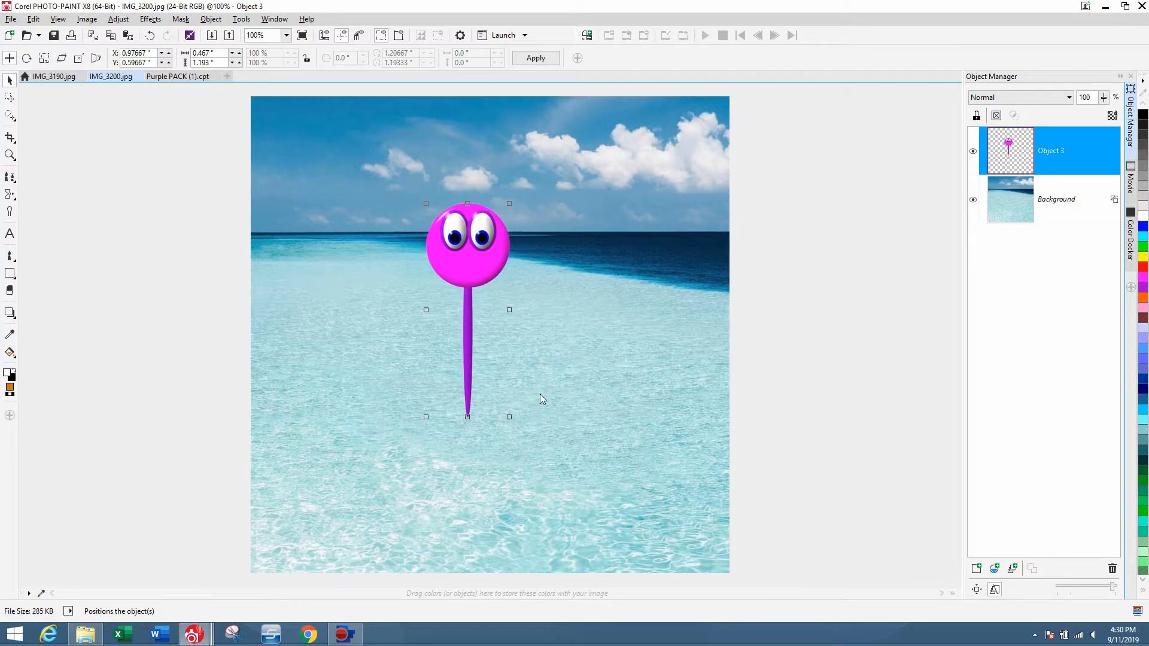
# Mask a rectangle around the lower part of the character's stick and copy that part into a new object.
pyautogui.click(10, 116)
pyautogui.click(54, 113)
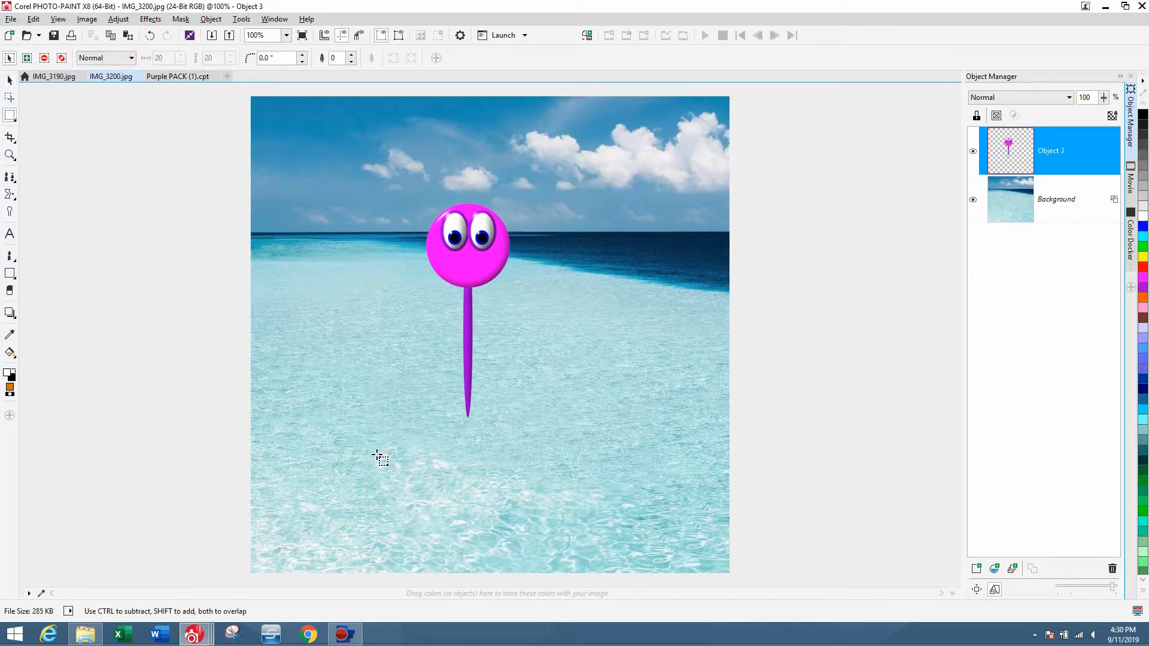
pyautogui.moveTo(414, 459); pyautogui.dragTo(584, 343)
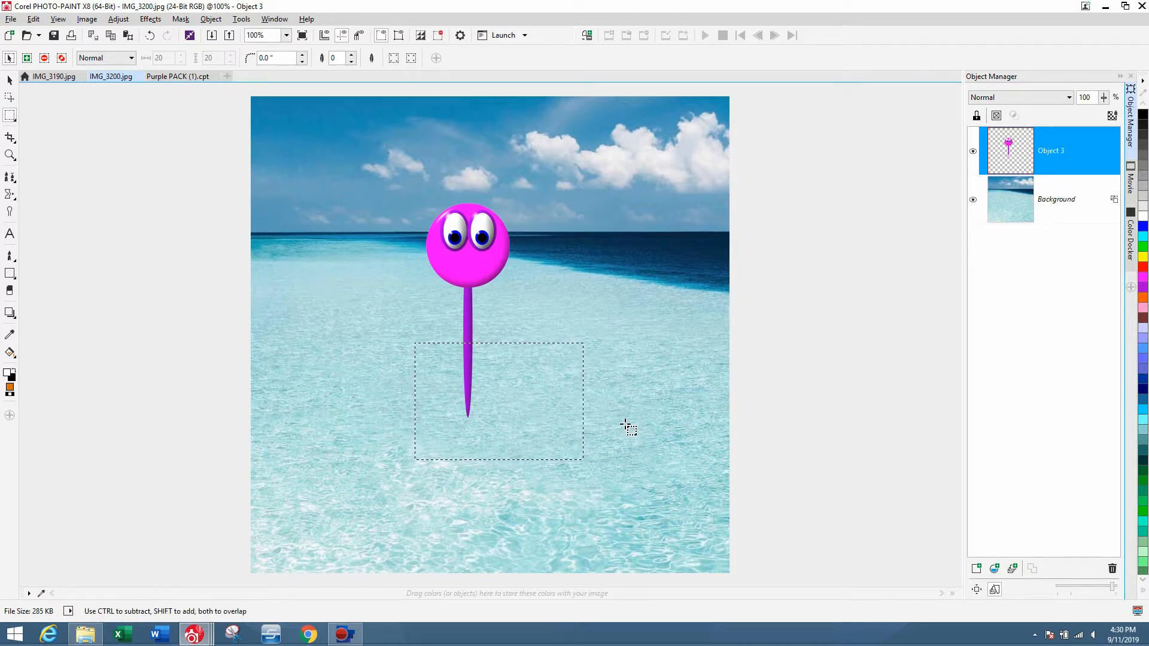
pyautogui.press('Delete')
pyautogui.hotkey('ctrl', 'v')
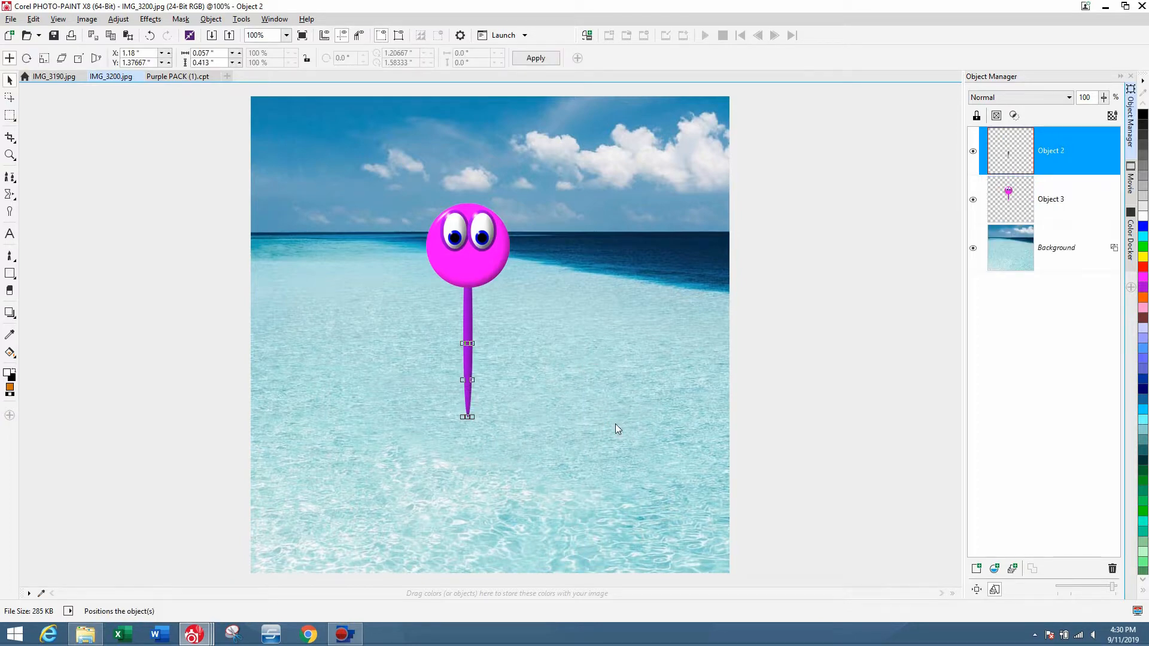
# Select the copied lower stick object and toggle its visibility to compare it with the original character.
pyautogui.click(550, 401)
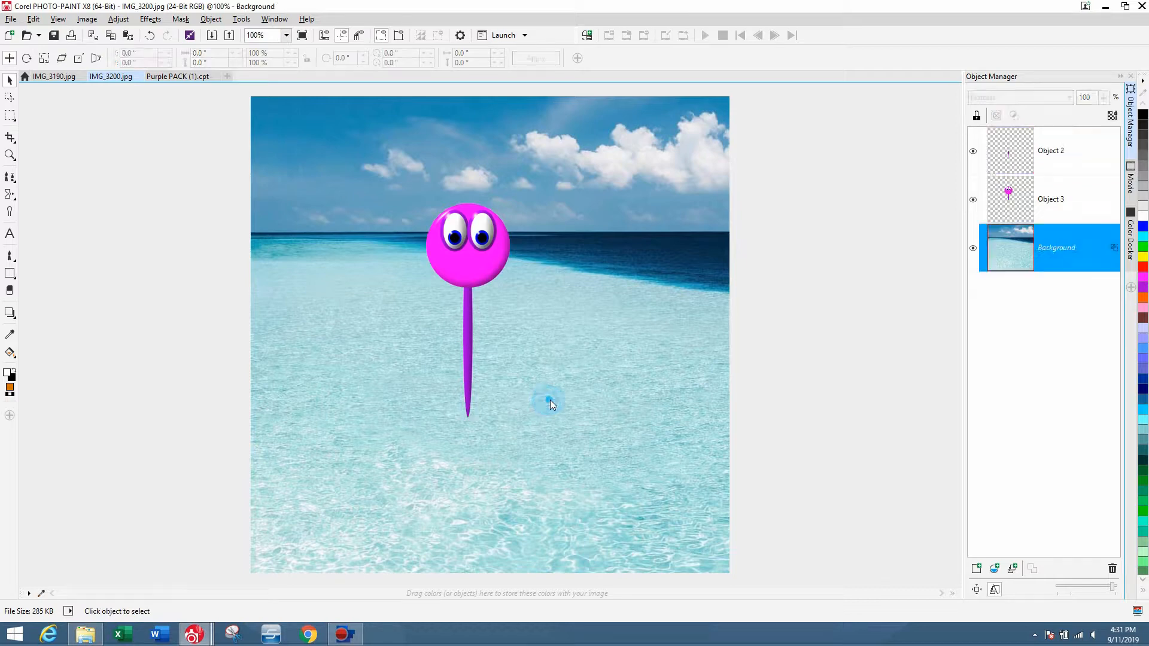
pyautogui.click(475, 393)
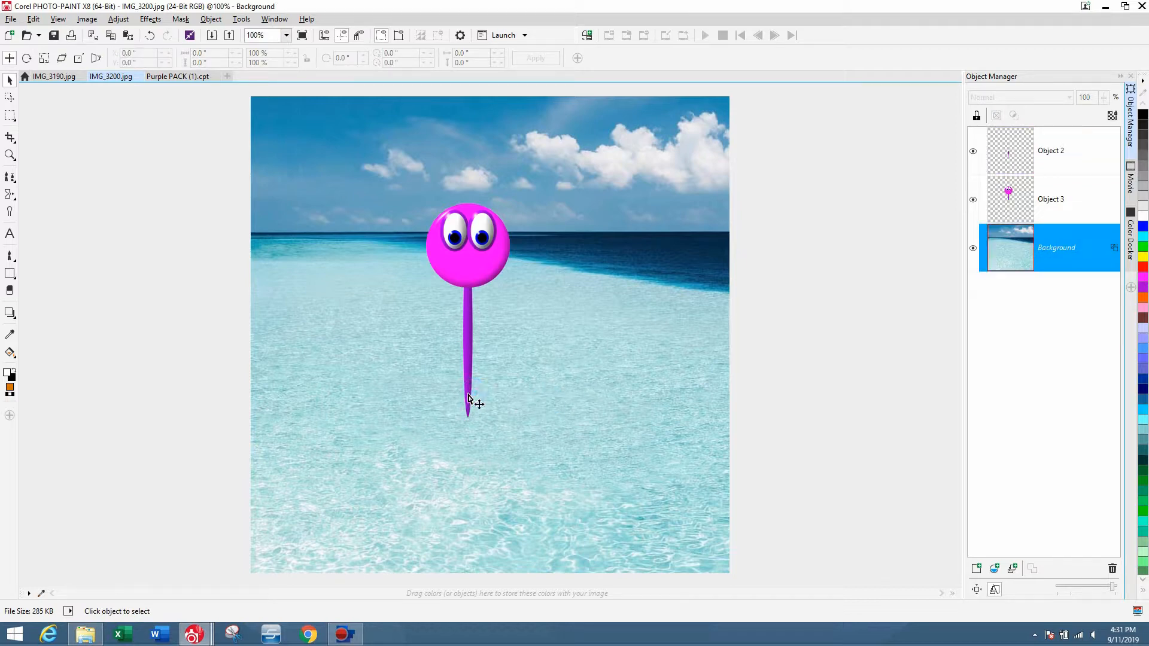
pyautogui.click(973, 151)
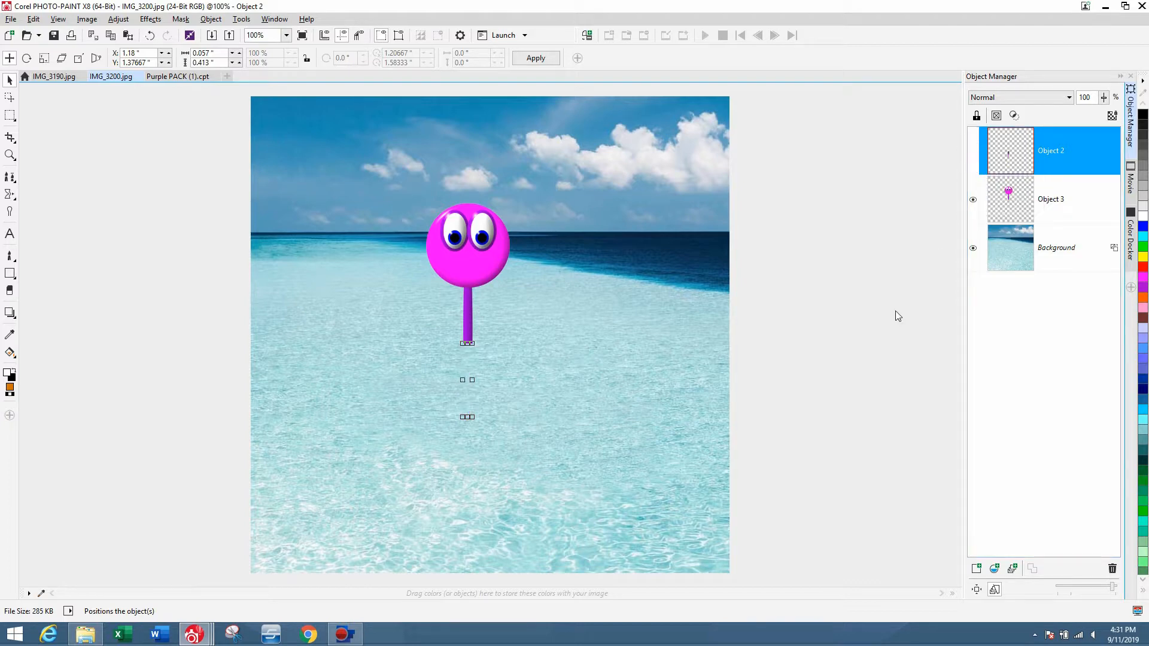
pyautogui.click(895, 315)
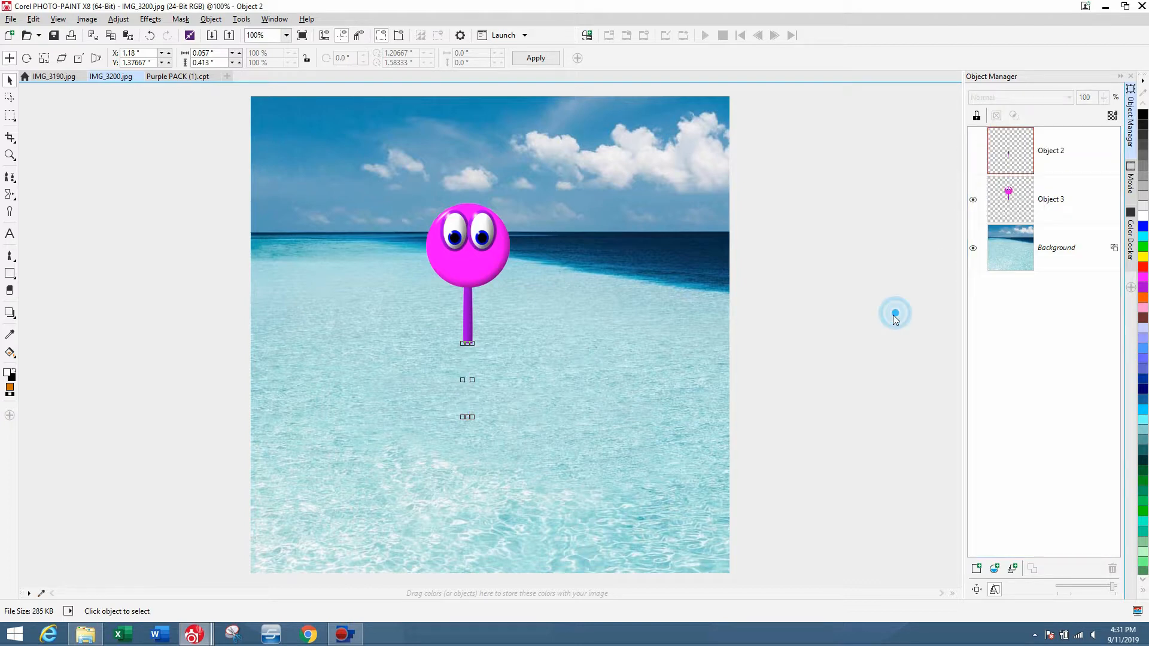
pyautogui.click(700, 403)
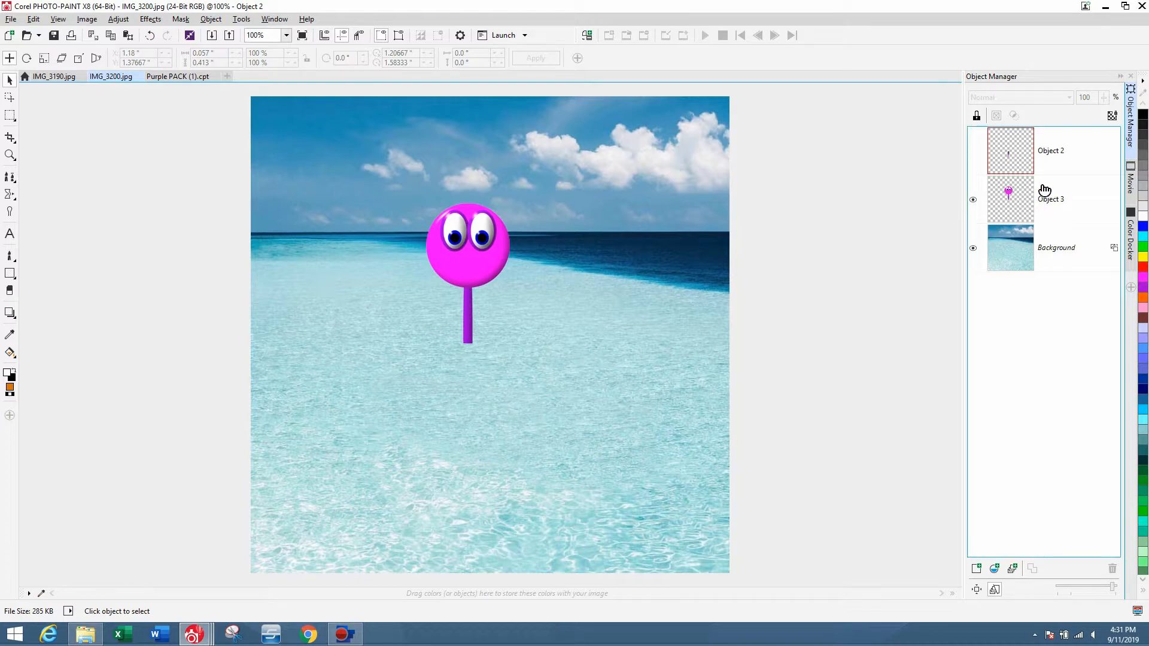
pyautogui.click(973, 151)
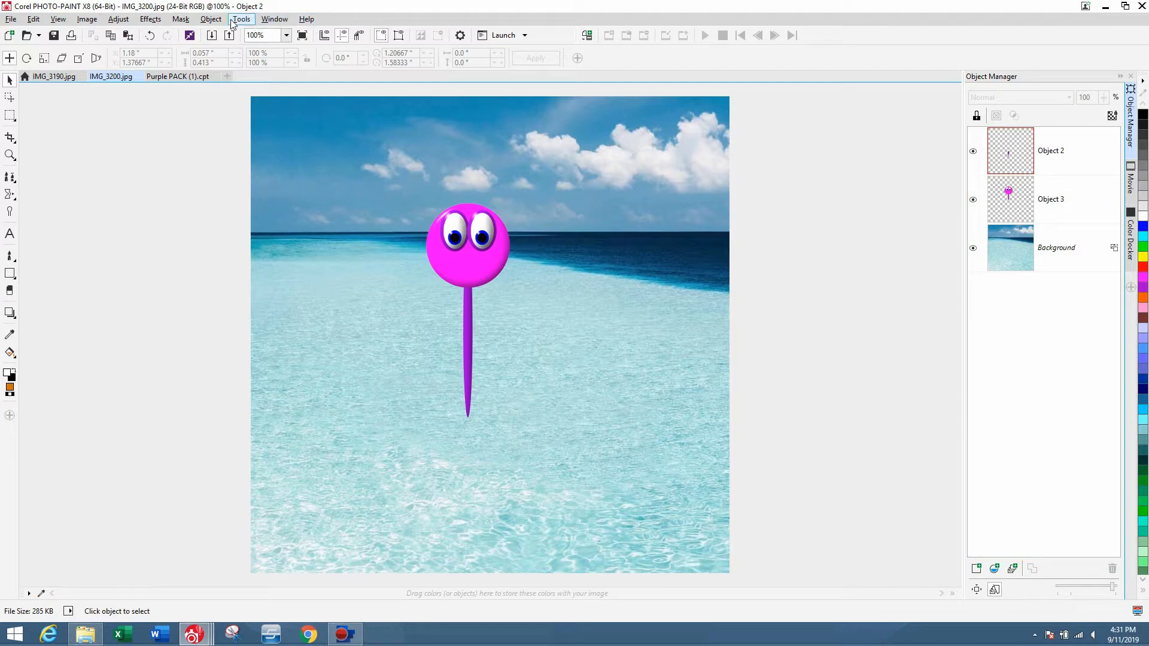
# Apply a 7.0-pixel Gaussian blur to the lower stick object, then undo it.
pyautogui.click(154, 20)
pyautogui.moveTo(160, 80)
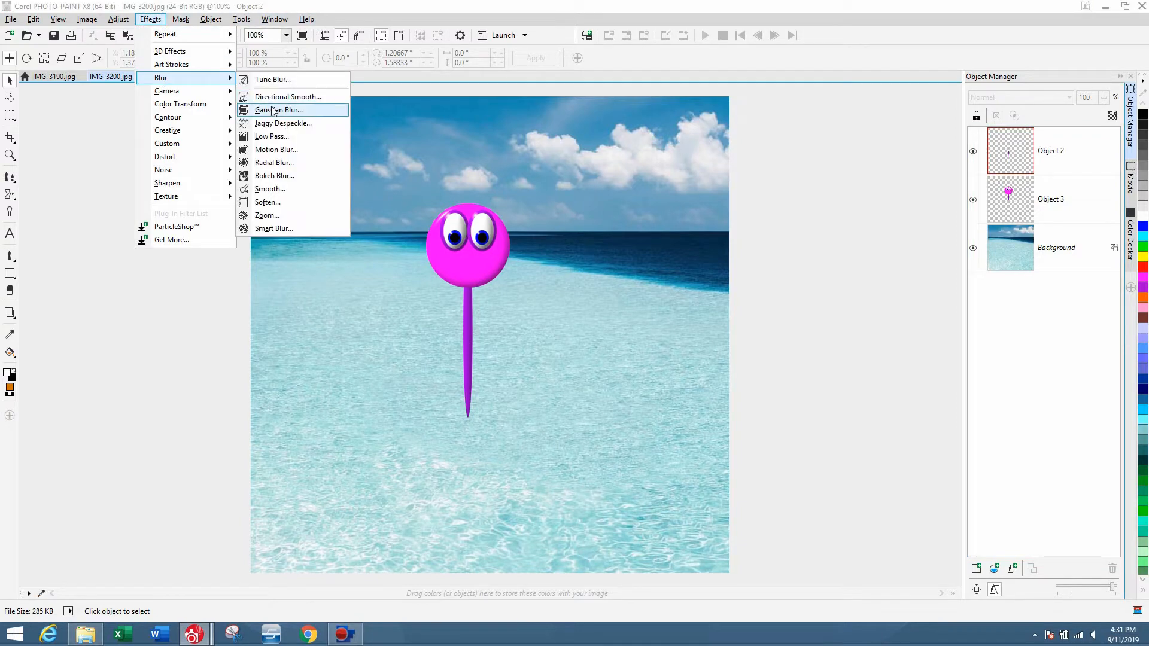
pyautogui.click(286, 112)
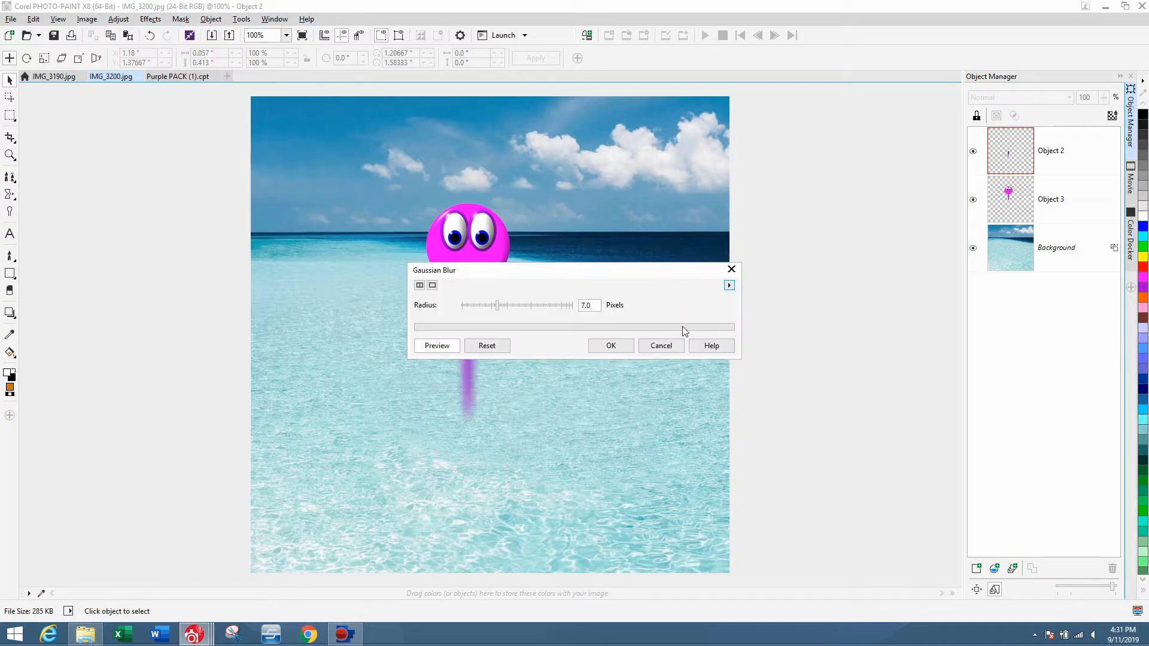
pyautogui.moveTo(642, 276); pyautogui.dragTo(951, 206)
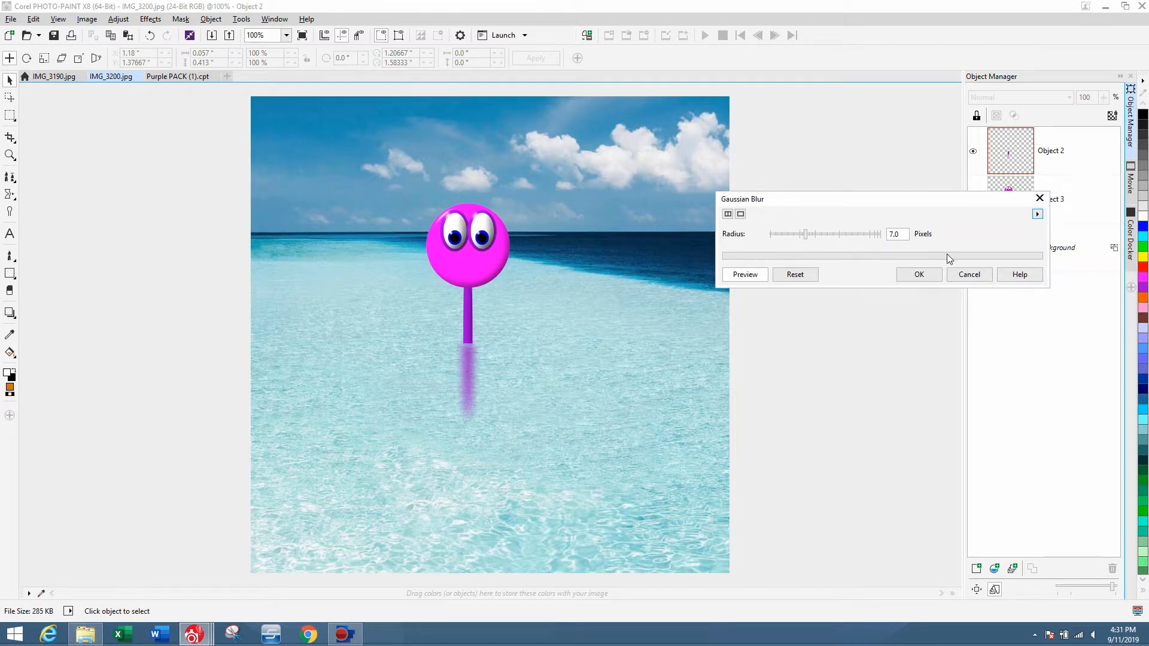
pyautogui.click(920, 274)
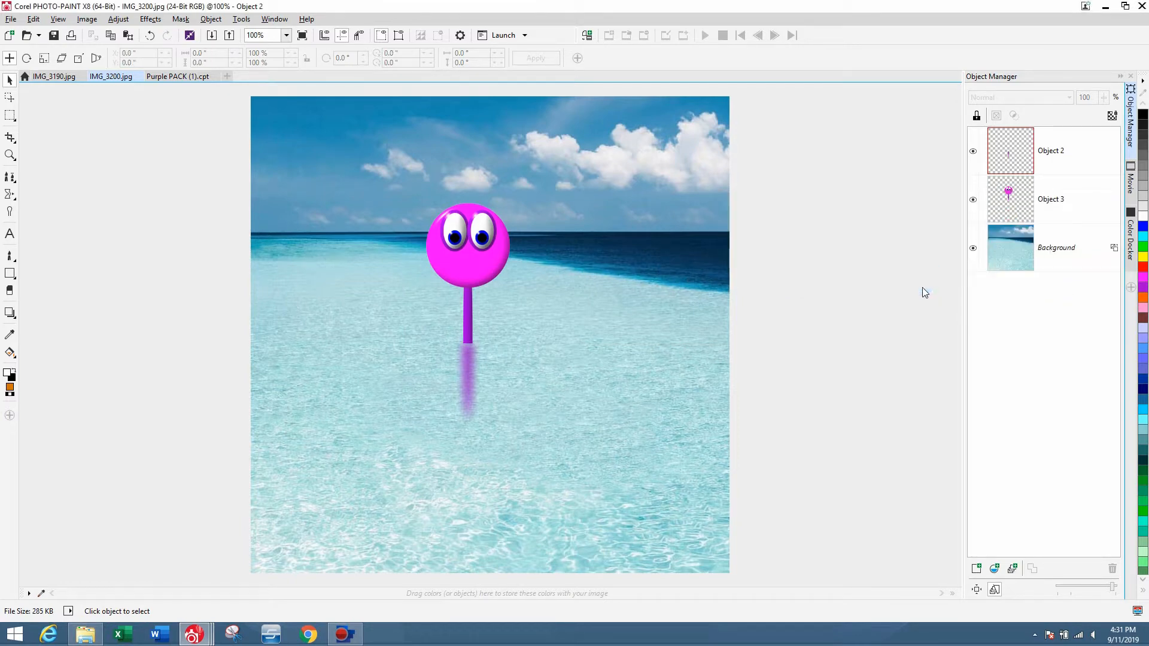
pyautogui.hotkey('ctrl', 'z')
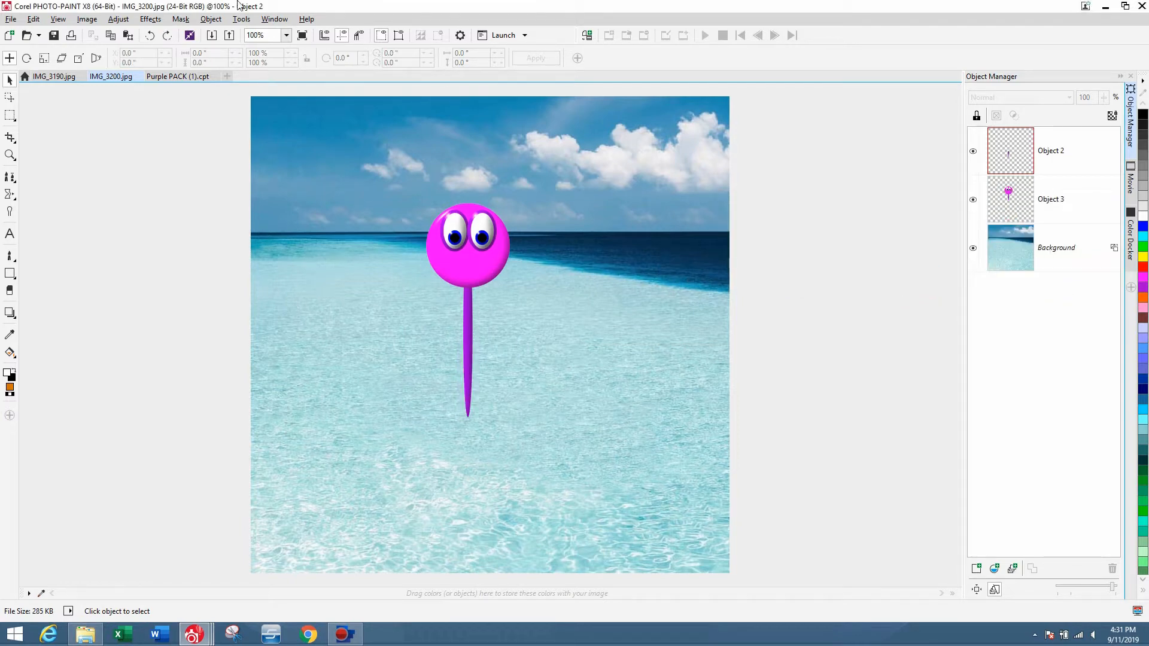
# Apply a Gaussian blur of about 7 pixels to the lower stick object.
pyautogui.click(150, 19)
pyautogui.moveTo(198, 78)
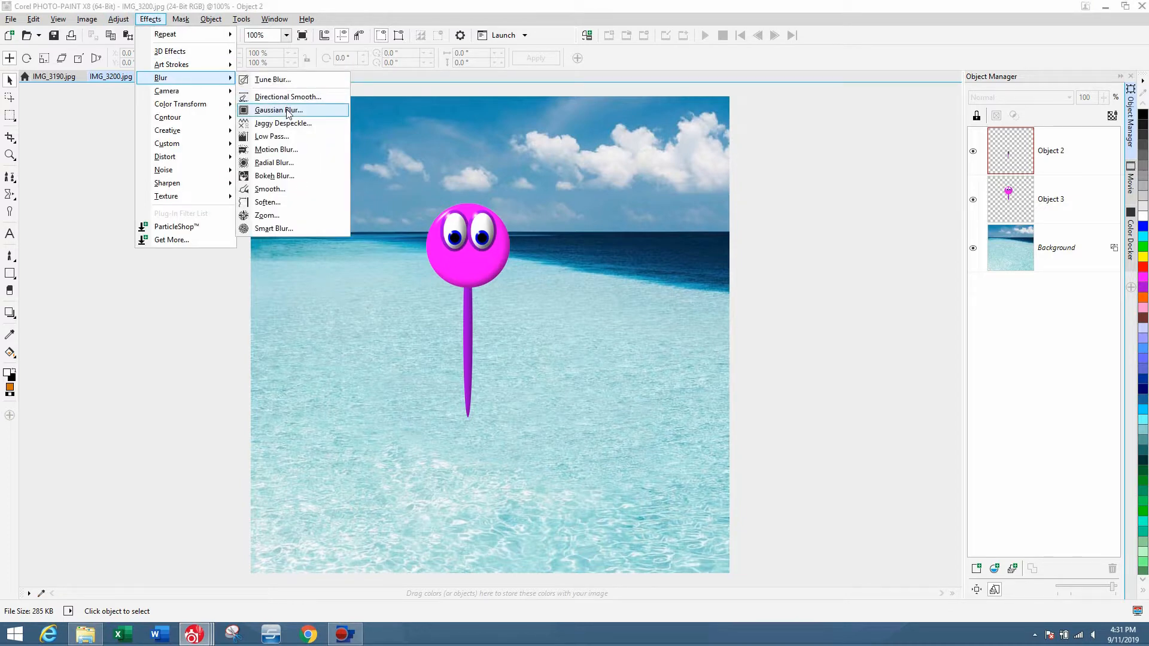
pyautogui.click(288, 113)
pyautogui.moveTo(569, 275); pyautogui.dragTo(843, 212)
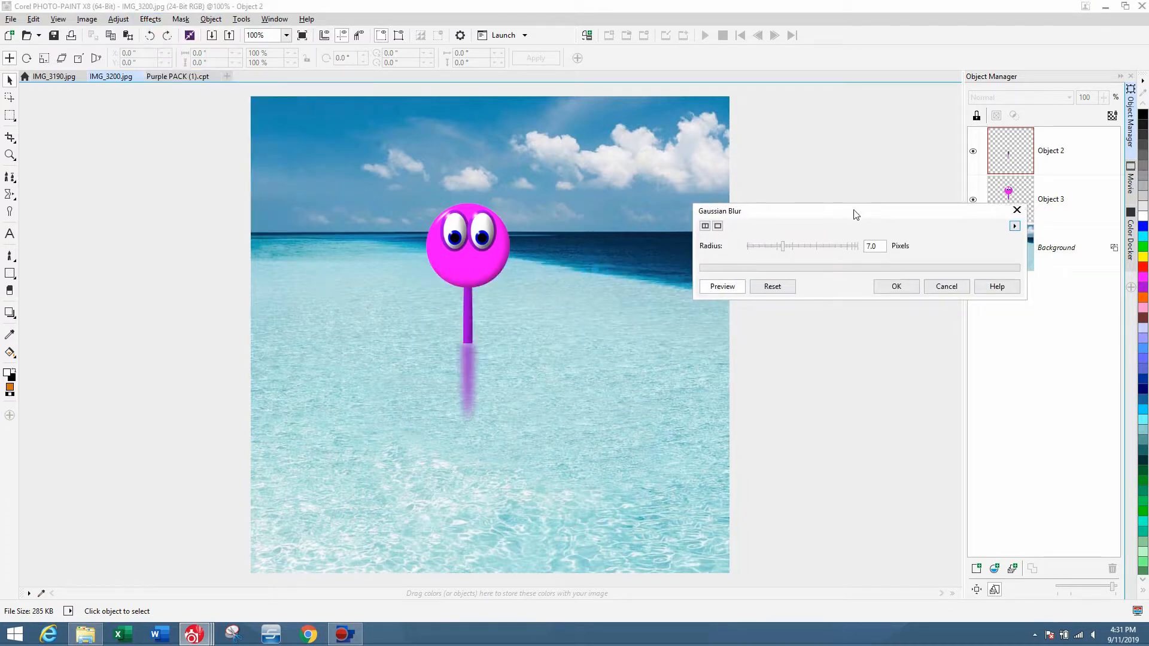
pyautogui.click(796, 243)
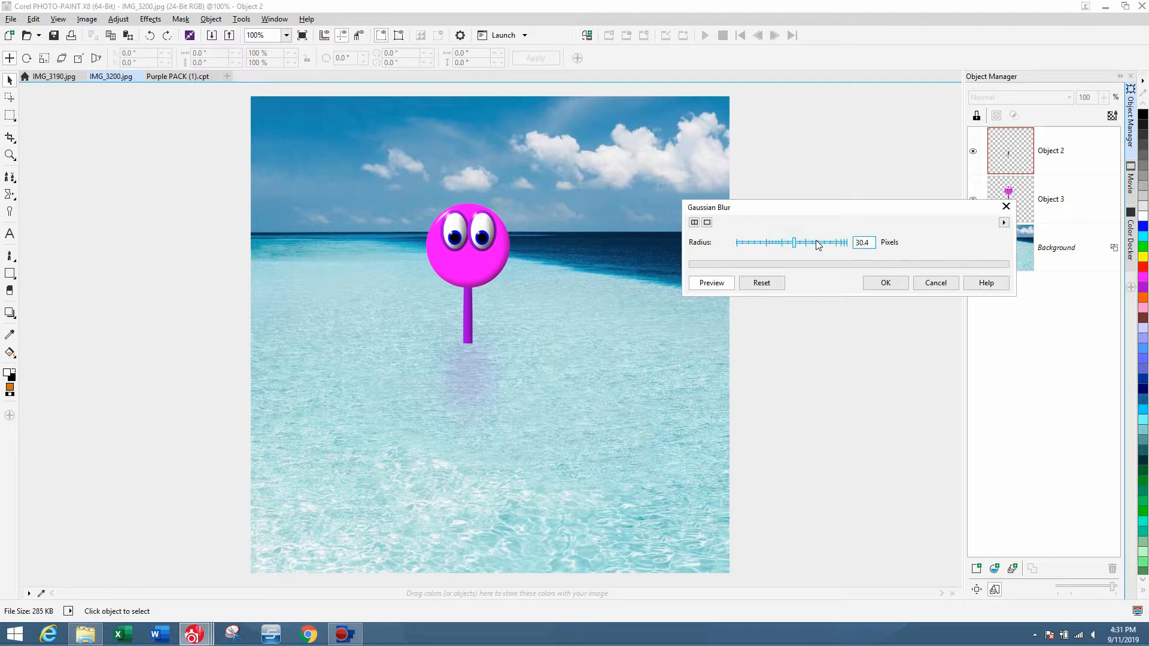
pyautogui.click(788, 241)
pyautogui.click(781, 244)
pyautogui.click(741, 244)
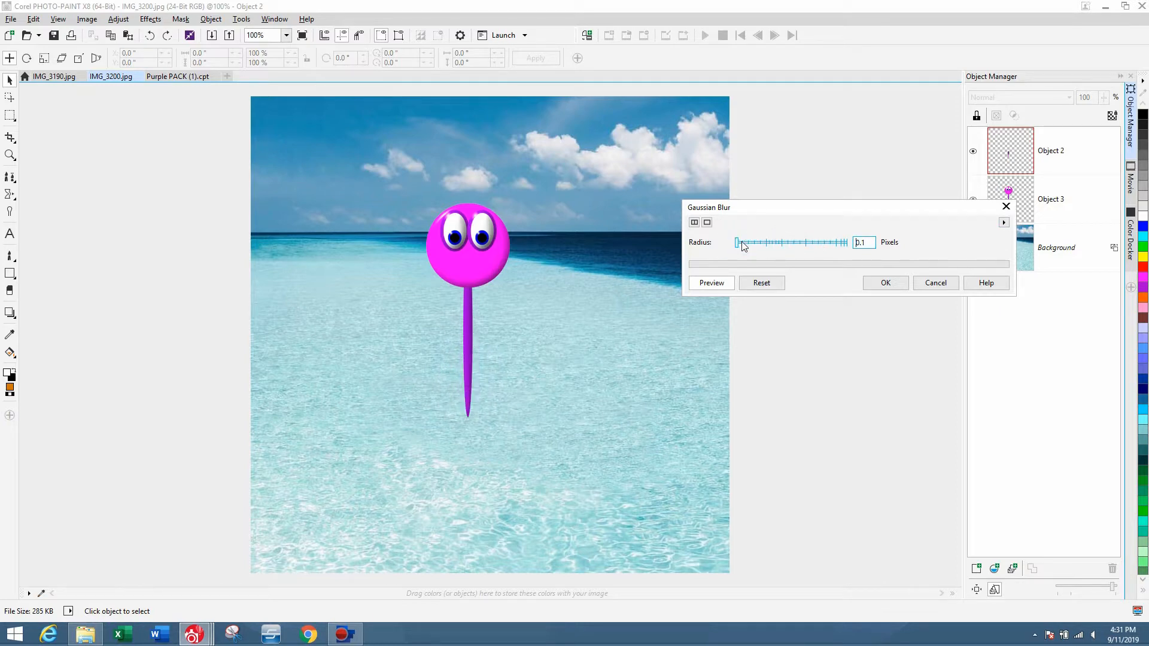
pyautogui.moveTo(742, 245); pyautogui.dragTo(764, 242)
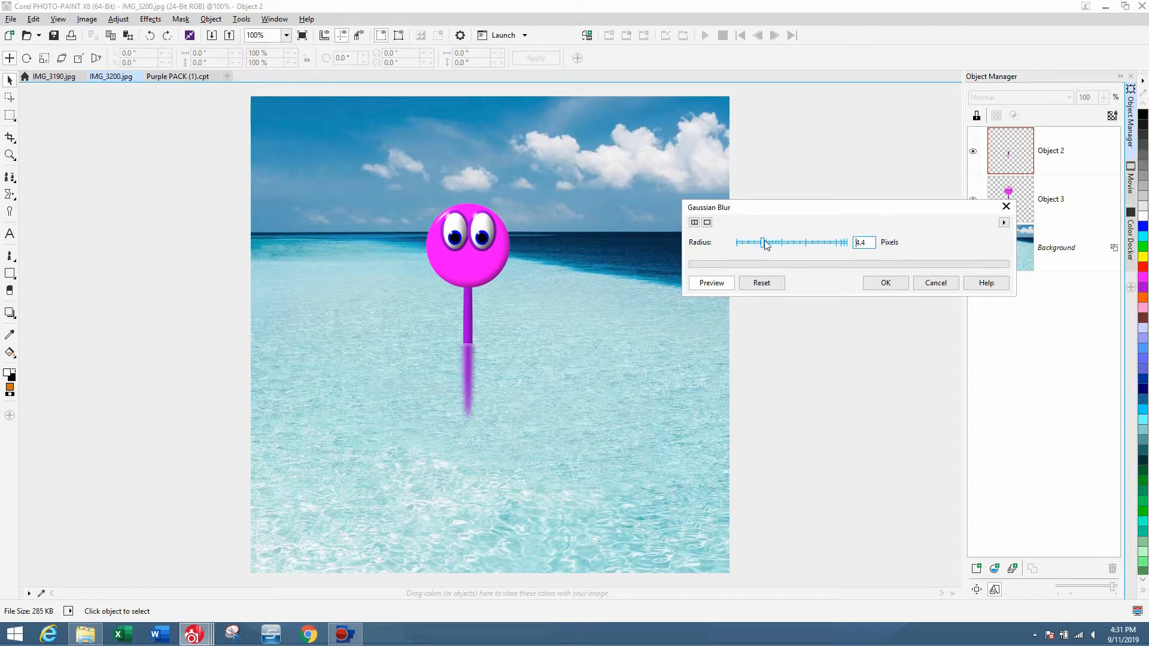
pyautogui.moveTo(769, 245); pyautogui.dragTo(771, 249)
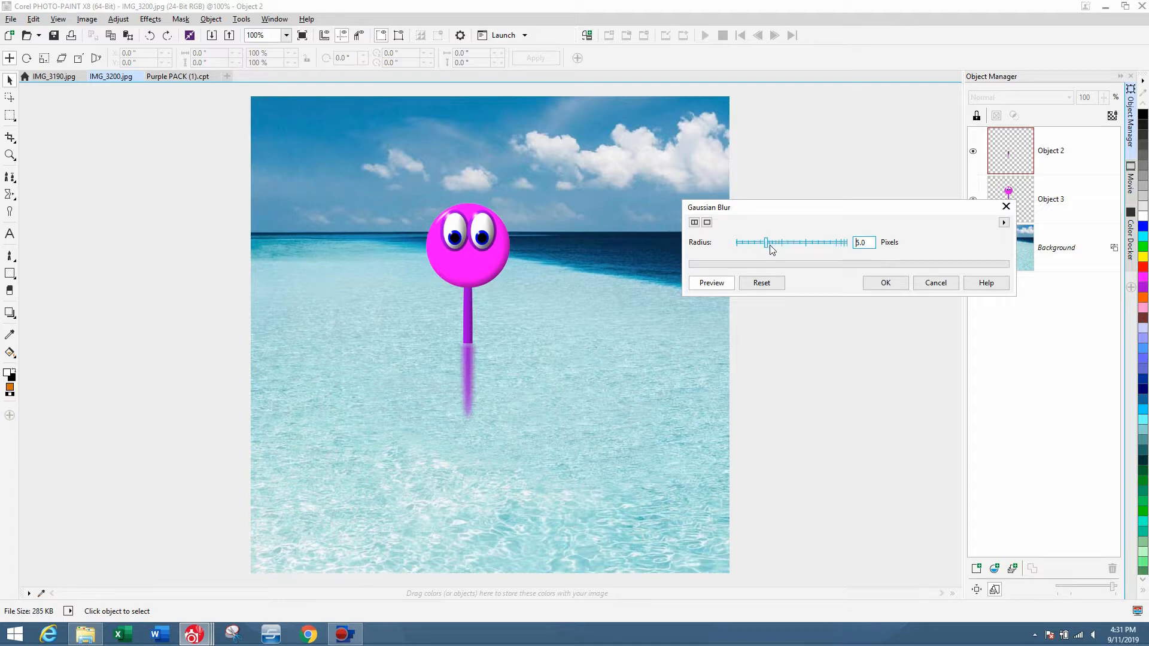
pyautogui.click(879, 288)
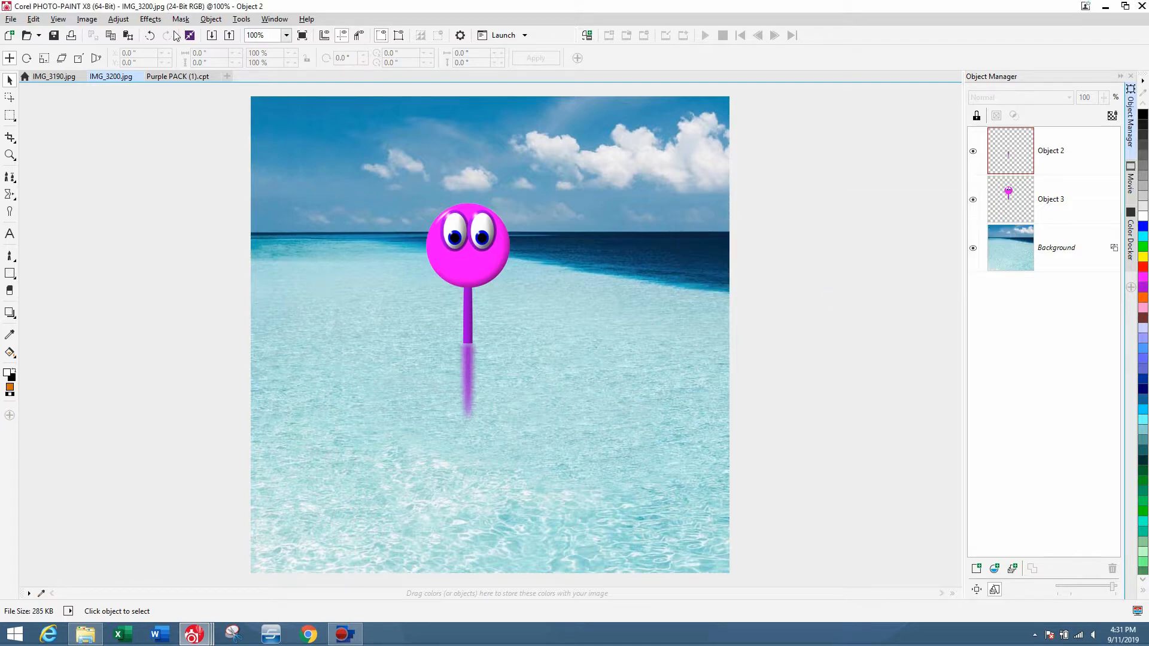
# Open the Smoked Glass effect for the stick object and sample the water colour as its tint colour.
pyautogui.click(150, 20)
pyautogui.moveTo(189, 136)
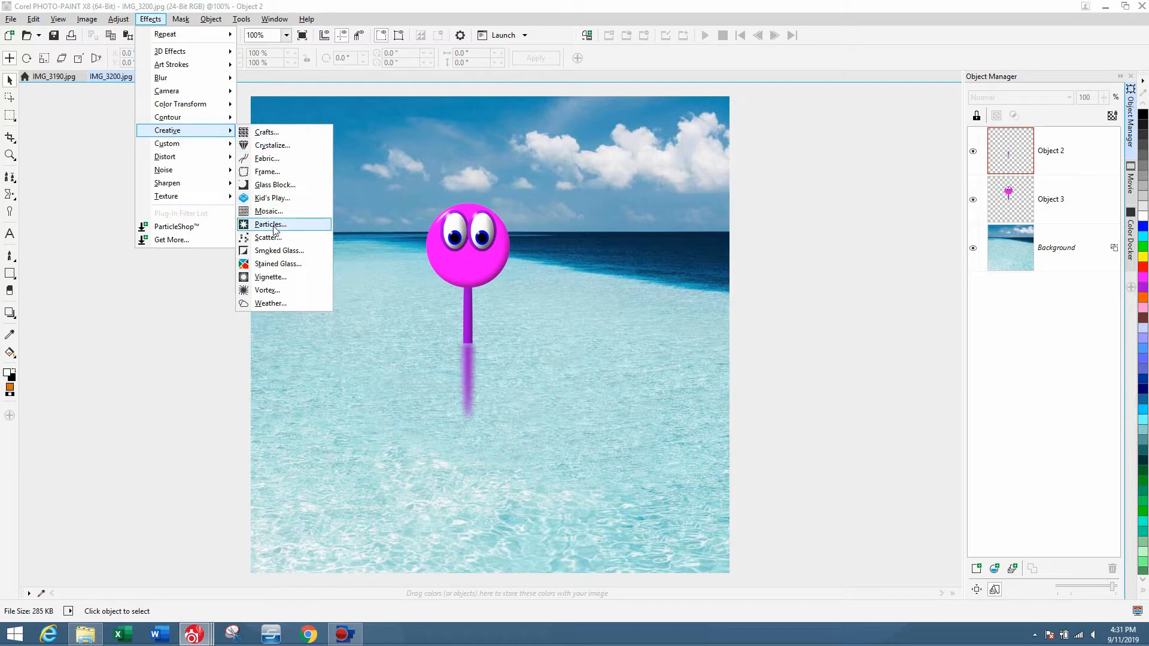
pyautogui.click(277, 250)
pyautogui.moveTo(542, 259); pyautogui.dragTo(759, 178)
pyautogui.click(942, 200)
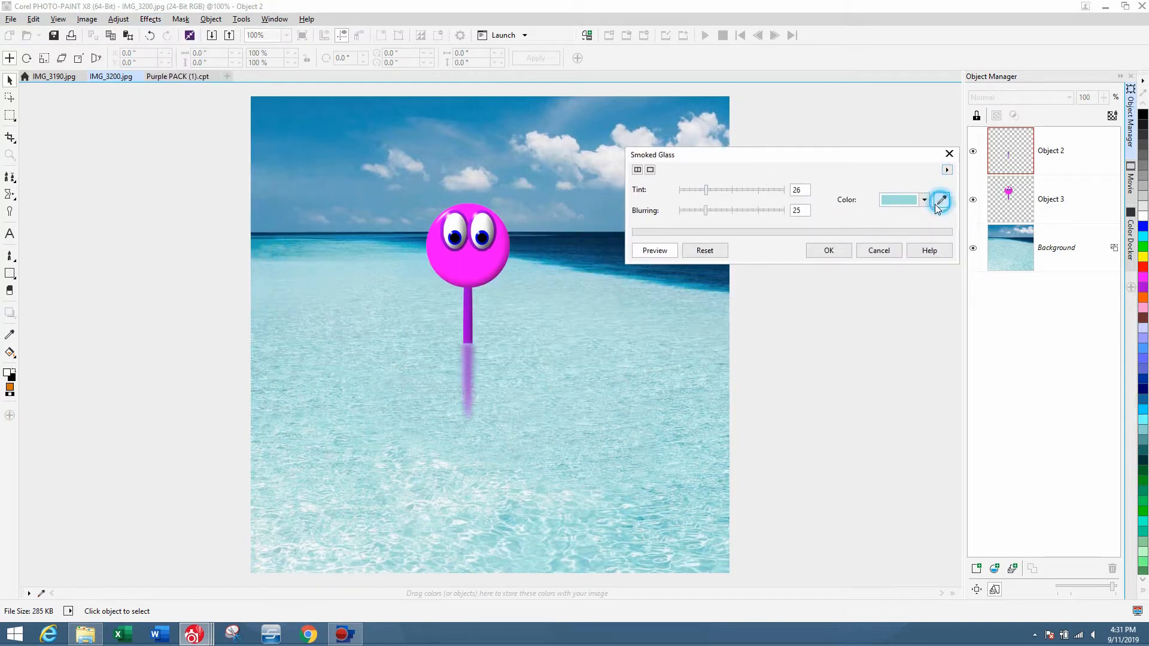
pyautogui.click(494, 351)
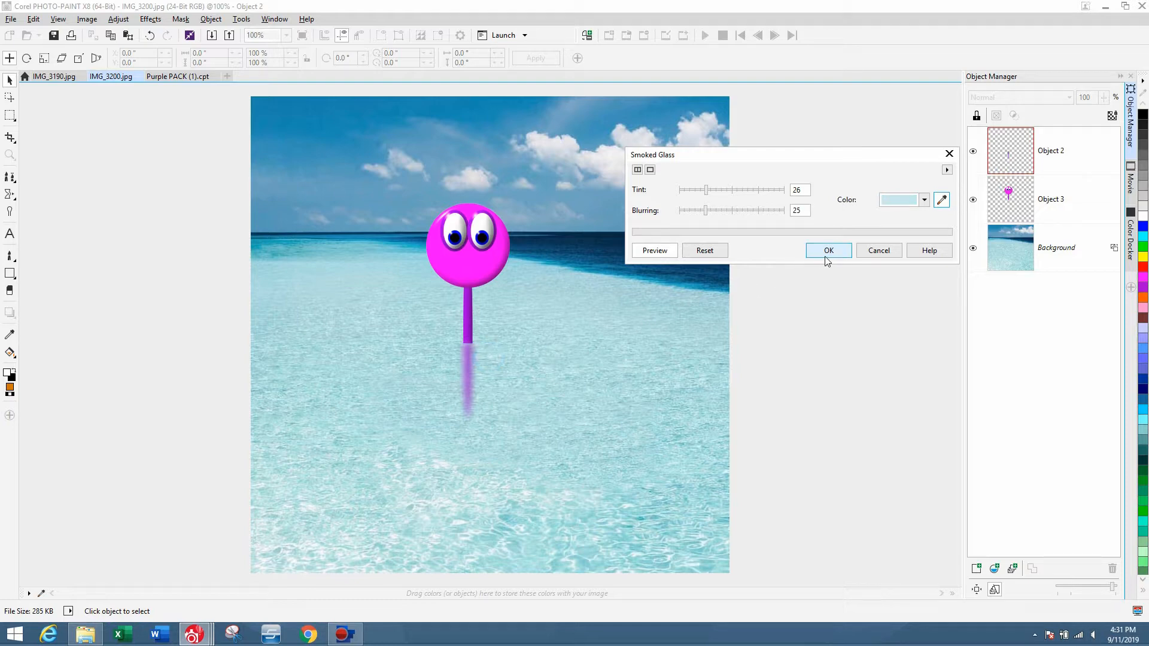
# Set the Smoked Glass tint and blurring both to 28 and apply the effect.
pyautogui.click(736, 190)
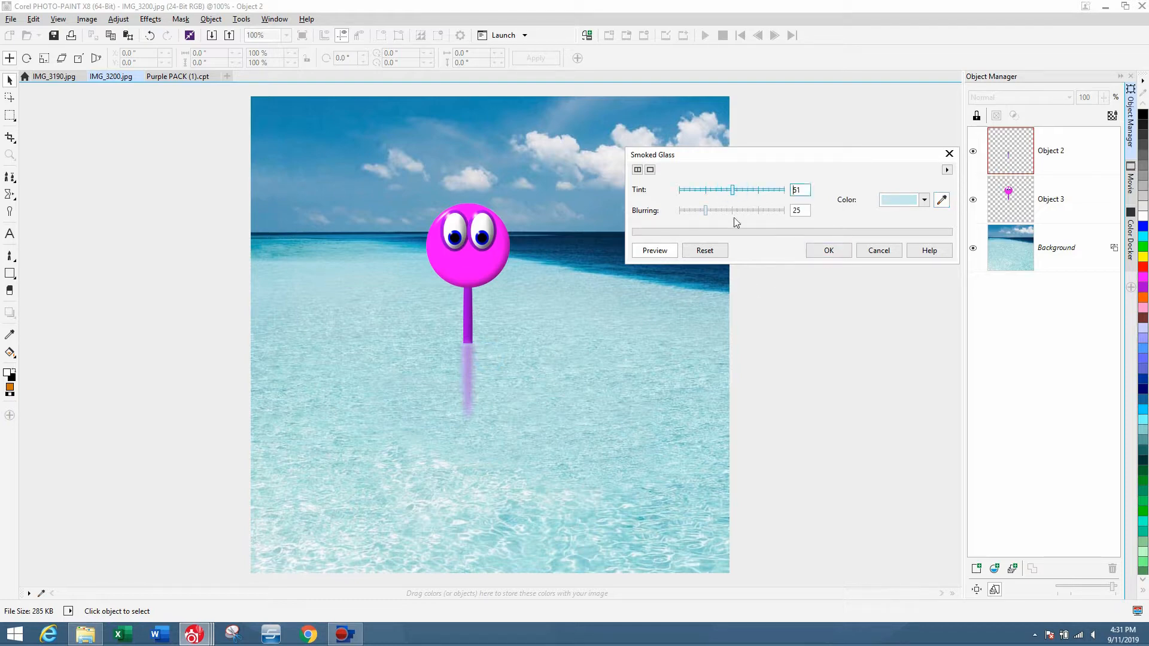
pyautogui.click(735, 212)
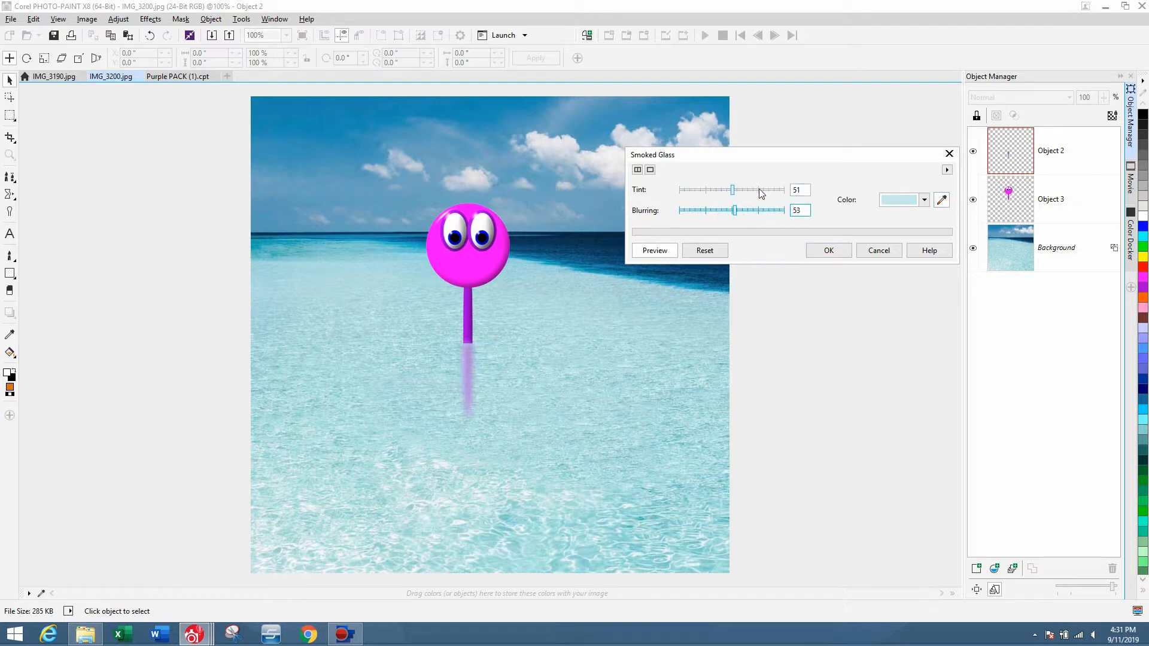
pyautogui.click(759, 191)
pyautogui.click(760, 211)
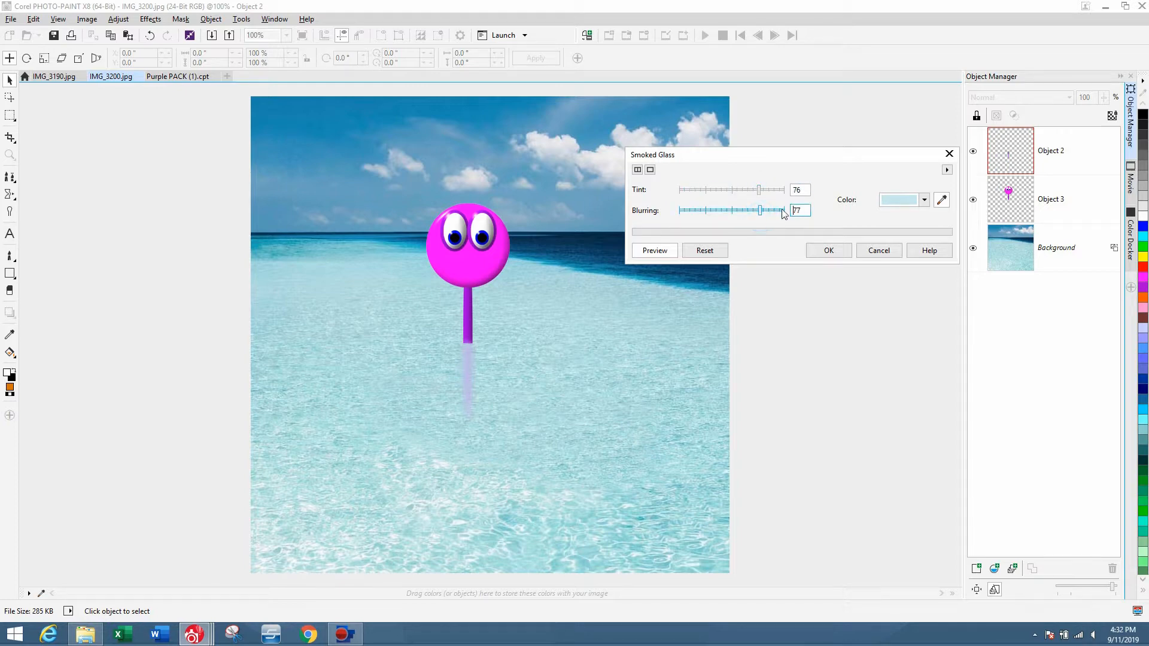
pyautogui.click(783, 191)
pyautogui.click(785, 210)
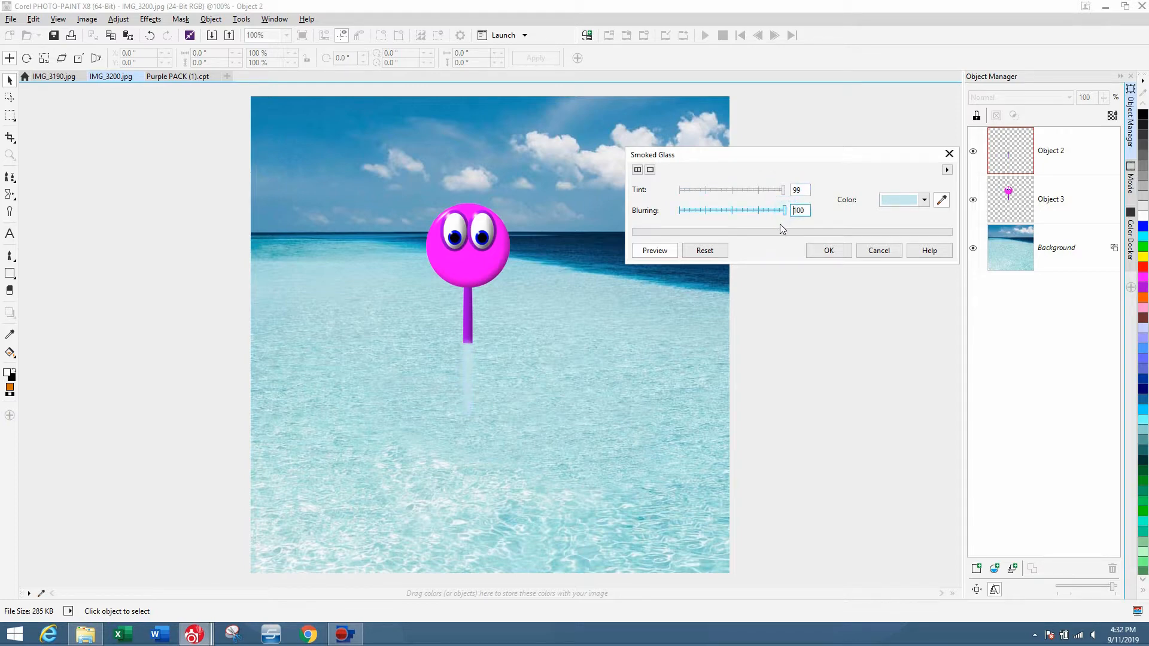
pyautogui.click(682, 190)
pyautogui.click(681, 213)
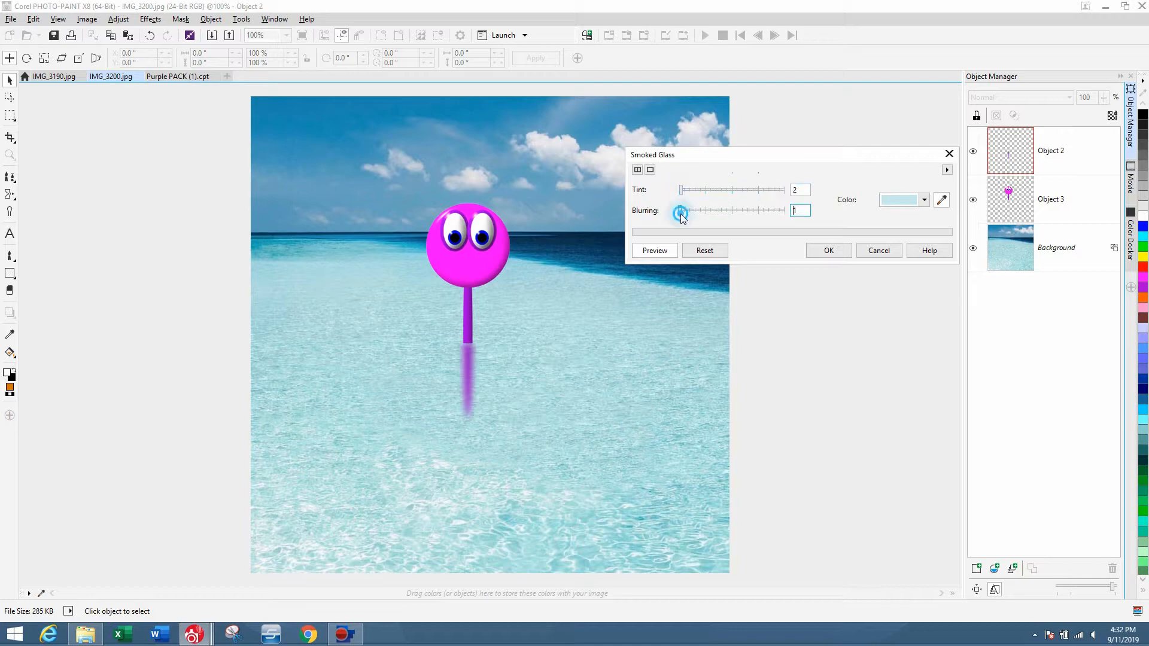
pyautogui.click(688, 191)
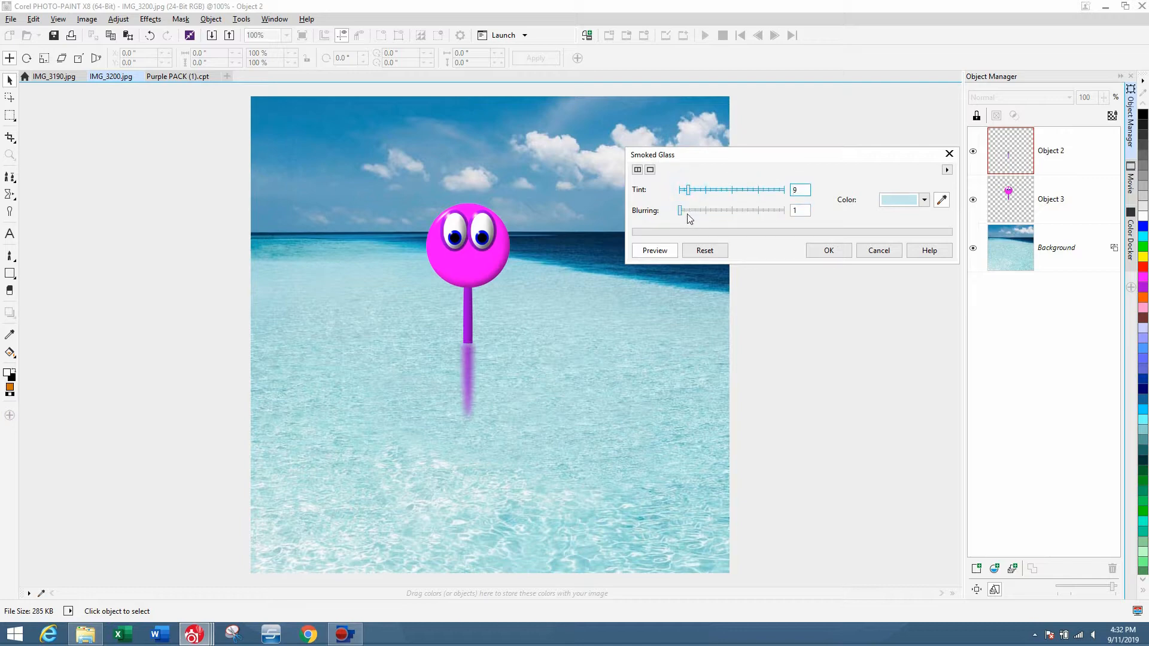
pyautogui.click(689, 211)
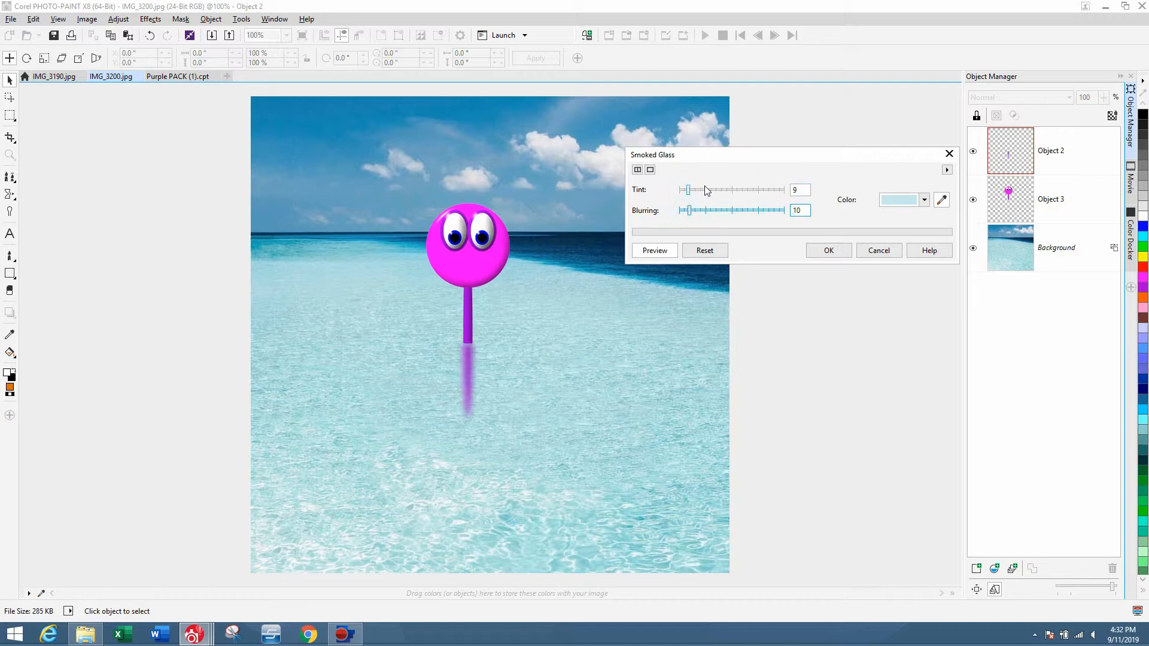
pyautogui.click(703, 190)
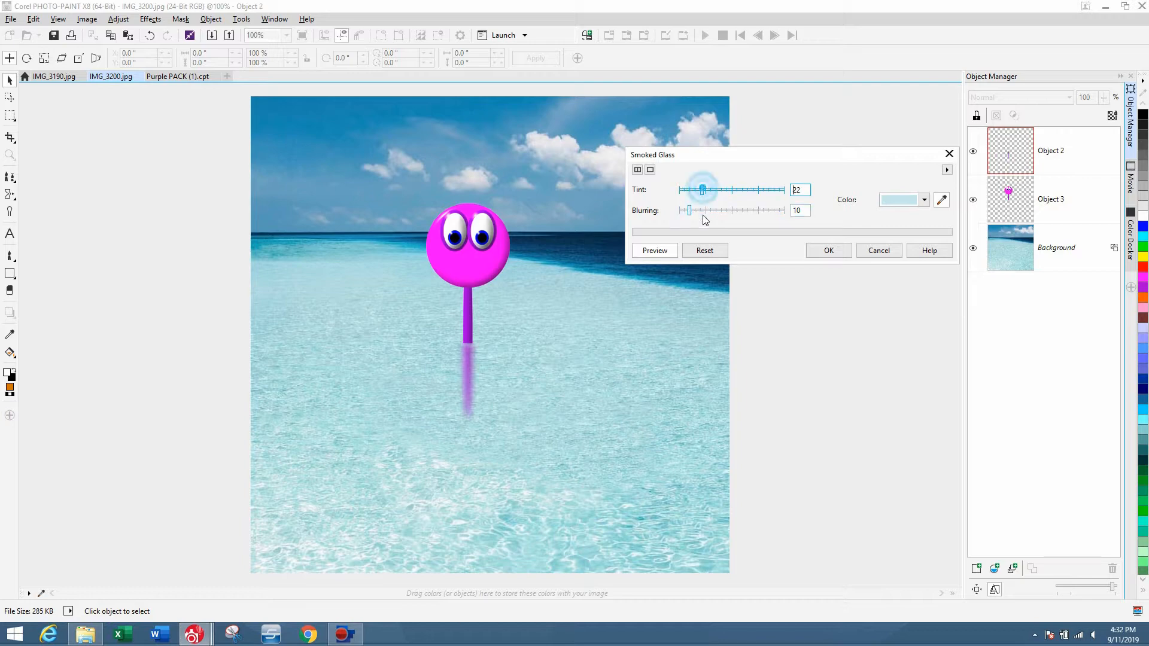
pyautogui.click(703, 212)
pyautogui.click(706, 190)
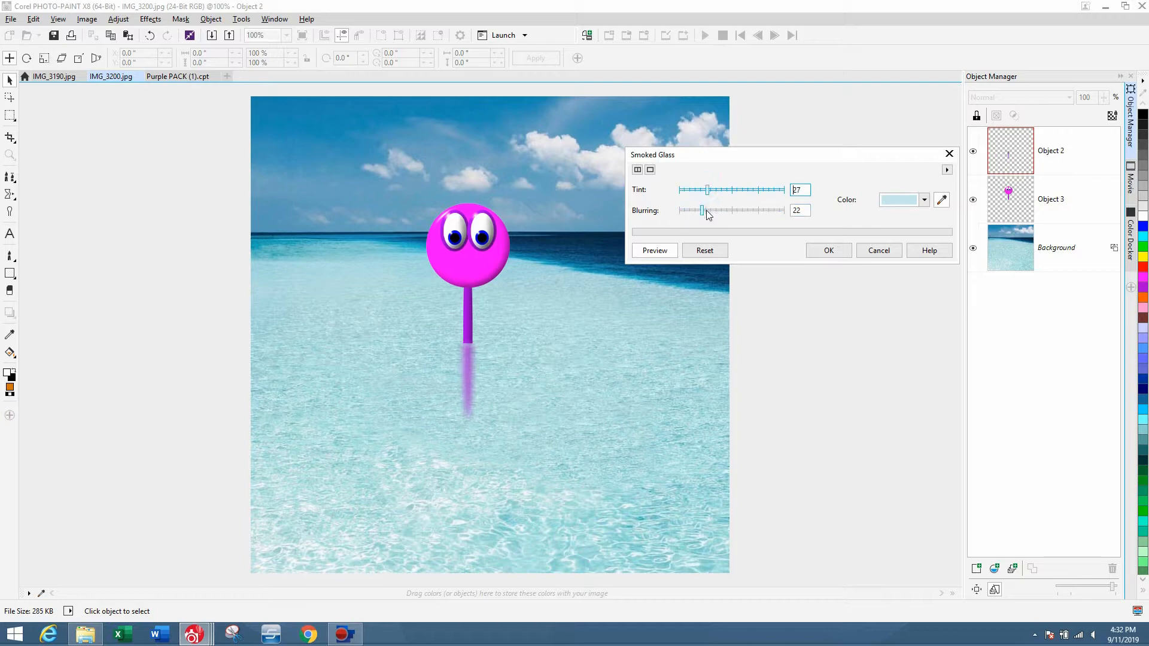
pyautogui.click(709, 210)
pyautogui.click(732, 190)
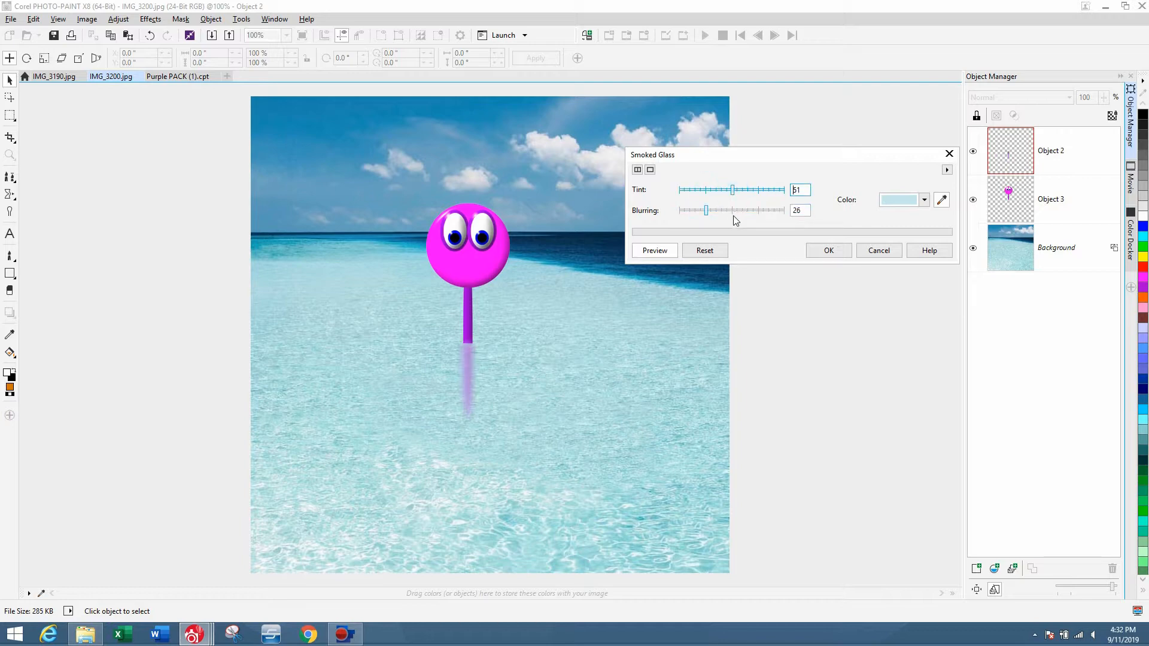
pyautogui.click(733, 211)
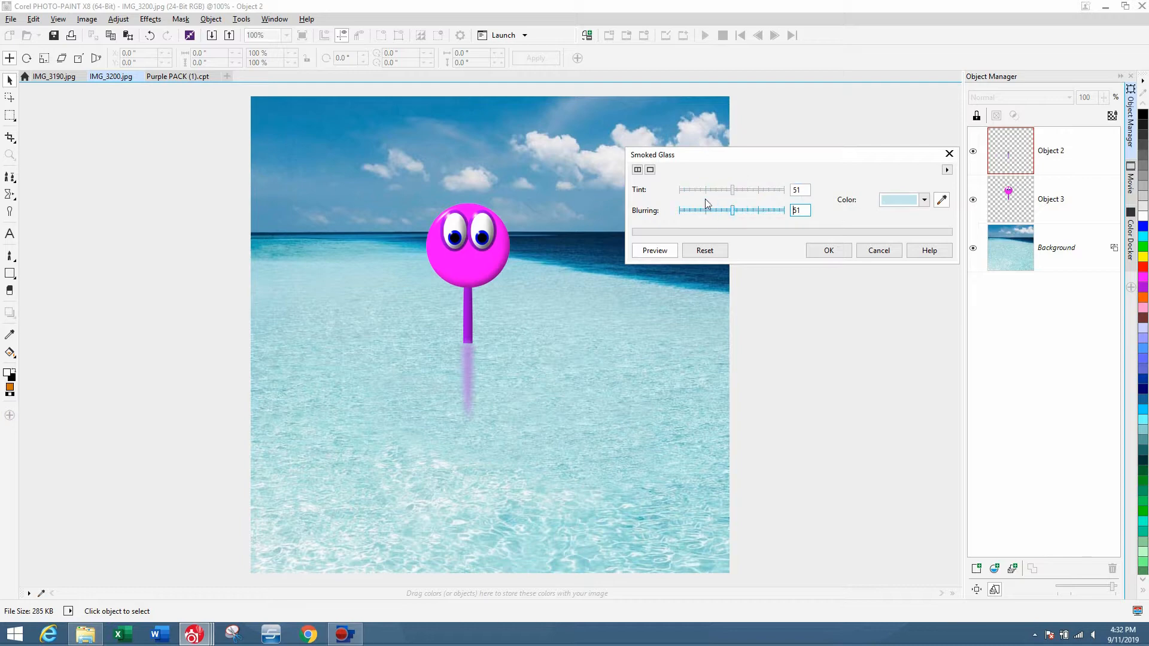
pyautogui.click(708, 190)
pyautogui.click(707, 210)
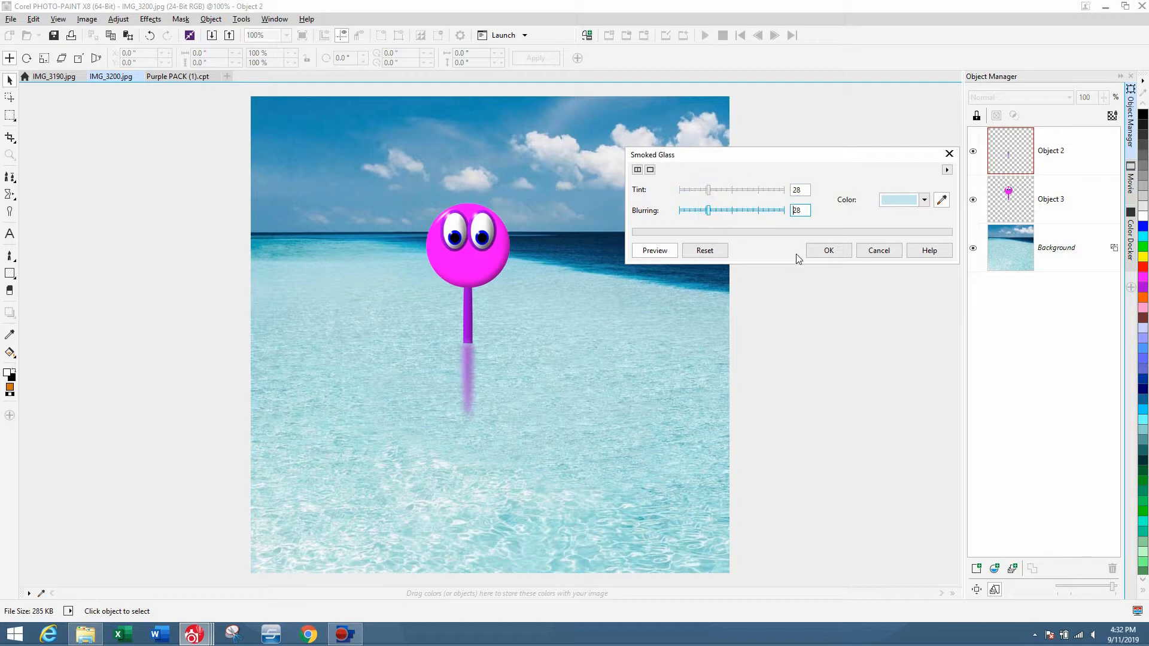
pyautogui.click(830, 250)
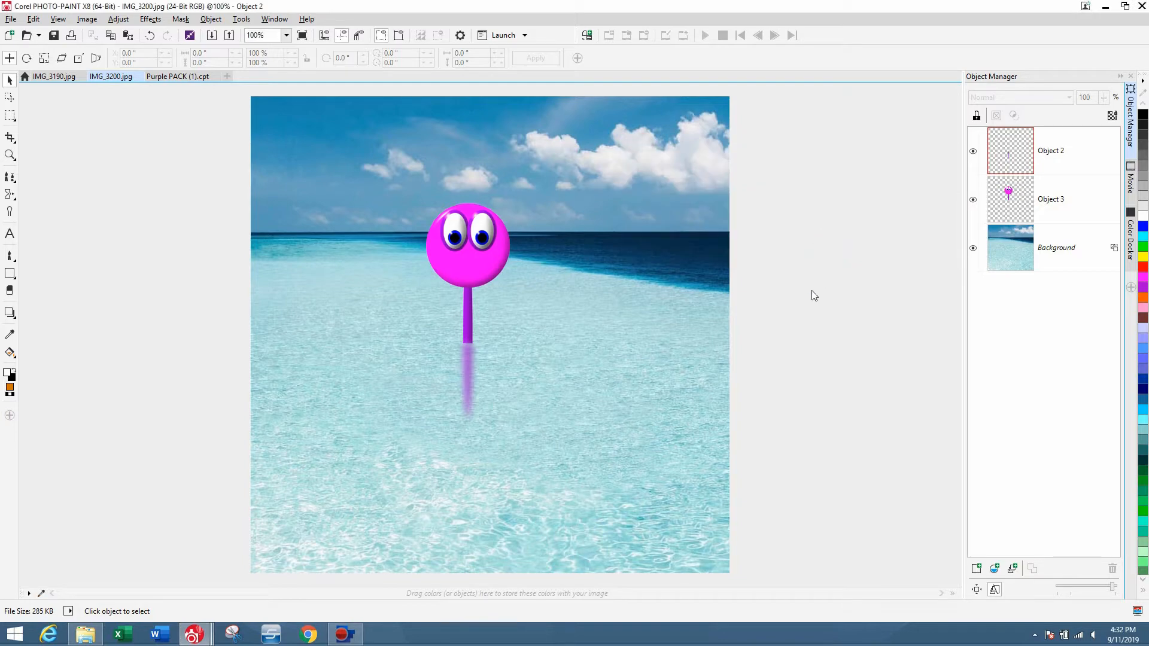
# Select the character and its blurred stick object together and duplicate them.
pyautogui.click(812, 290)
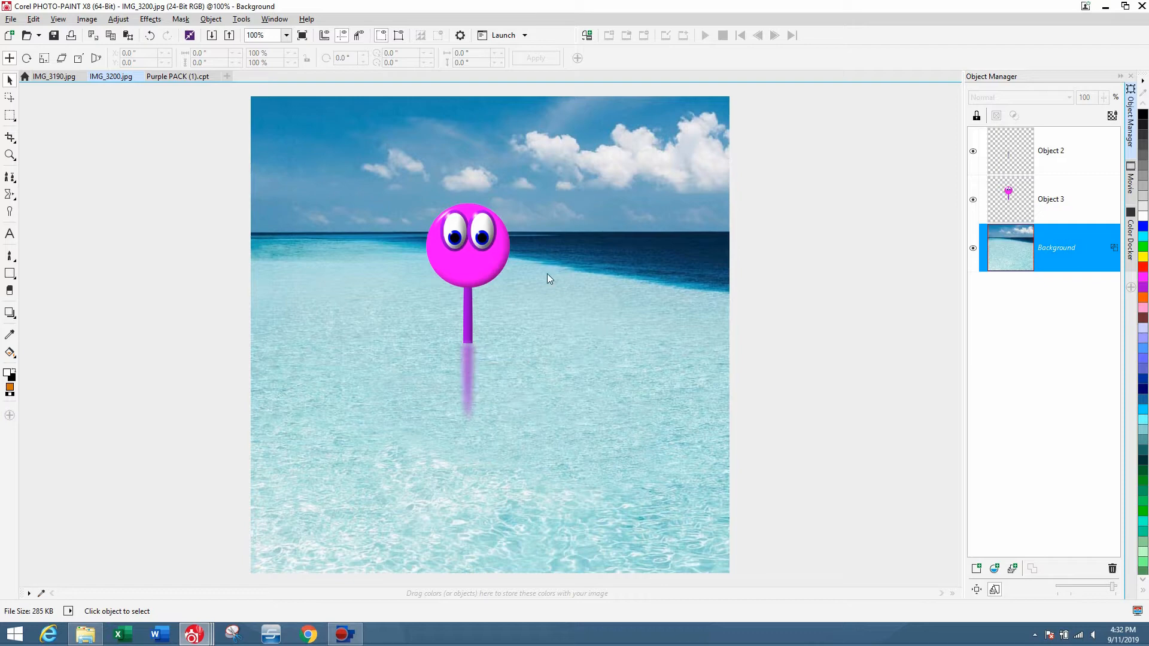
pyautogui.moveTo(384, 171); pyautogui.dragTo(550, 453)
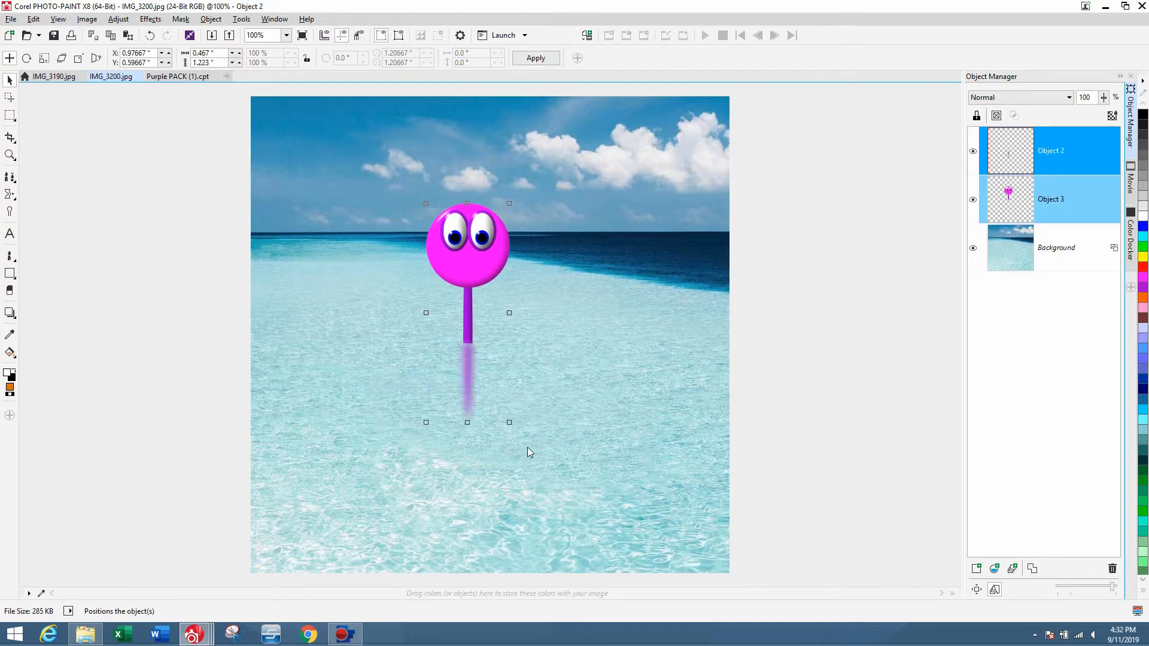
pyautogui.hotkey('ctrl', 'd')
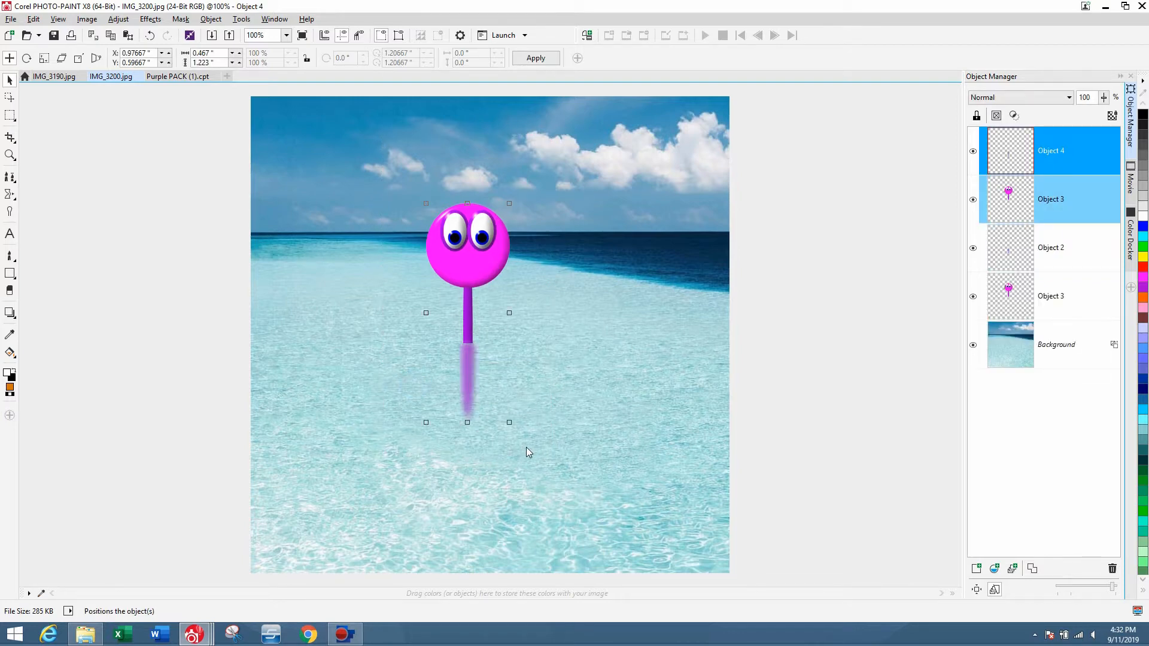
# Rotate the duplicated character about 99° and move it so it lies on the water toward the lower right, then apply.
pyautogui.click(488, 252)
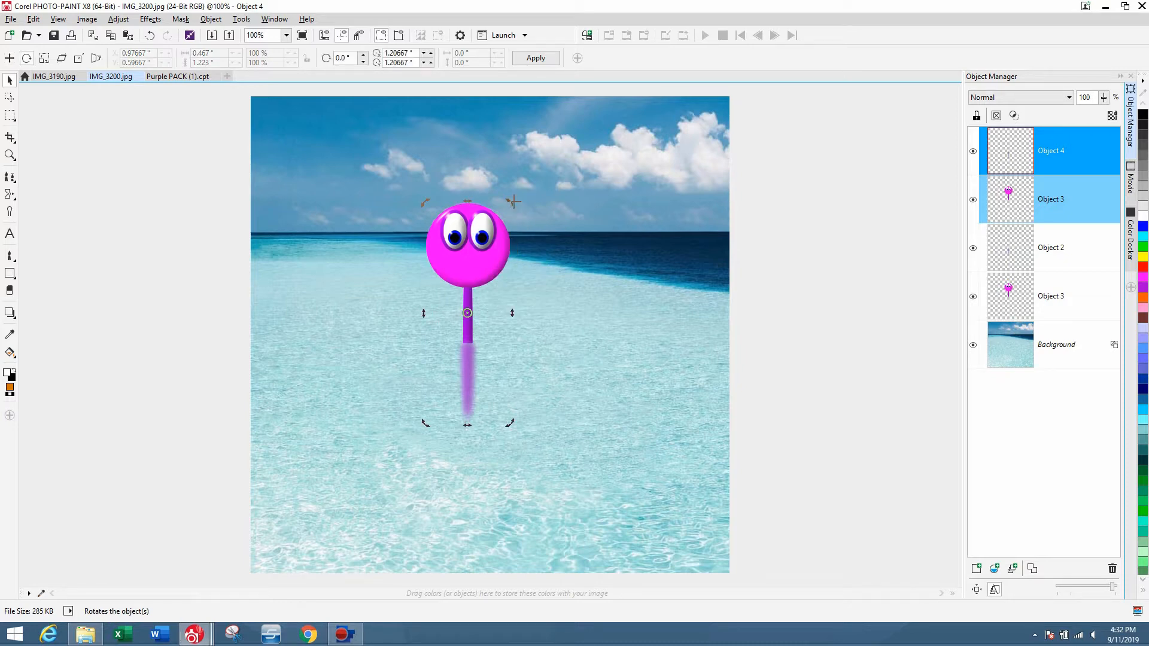
pyautogui.moveTo(512, 204); pyautogui.dragTo(591, 387)
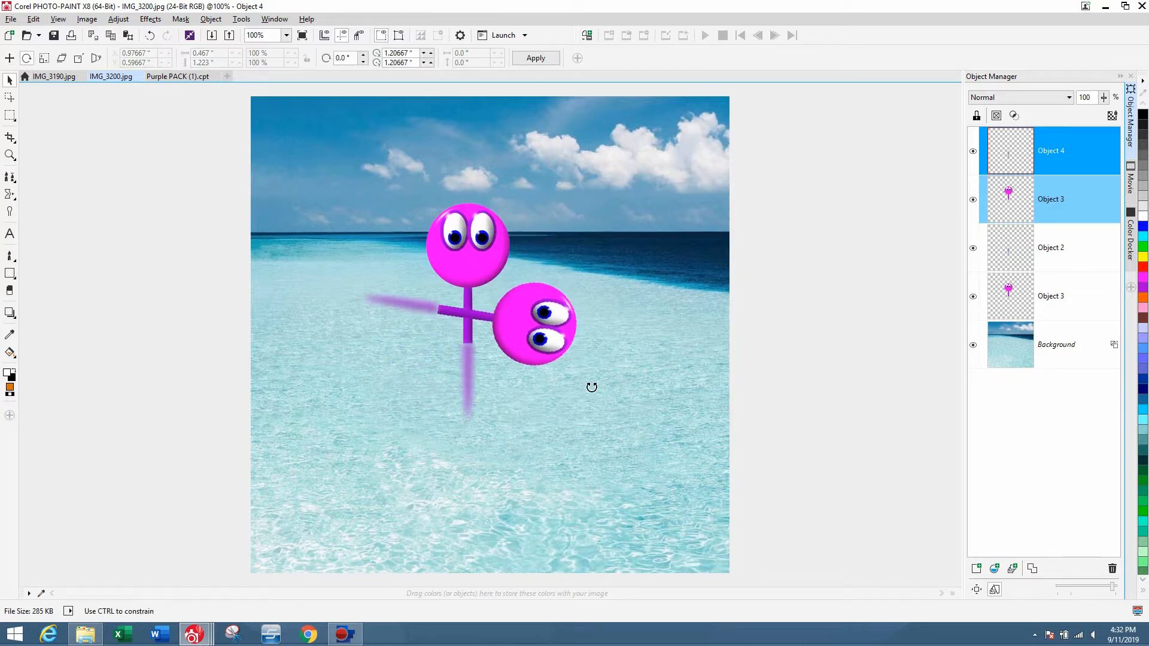
pyautogui.moveTo(531, 323); pyautogui.dragTo(642, 441)
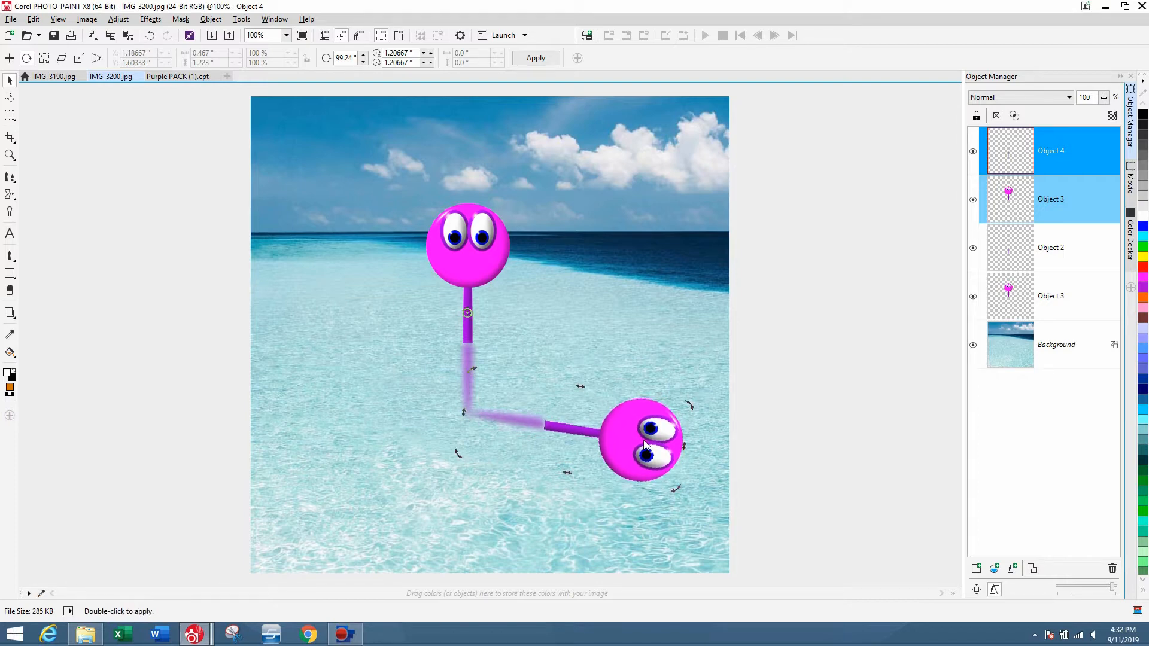
pyautogui.click(546, 59)
pyautogui.click(769, 373)
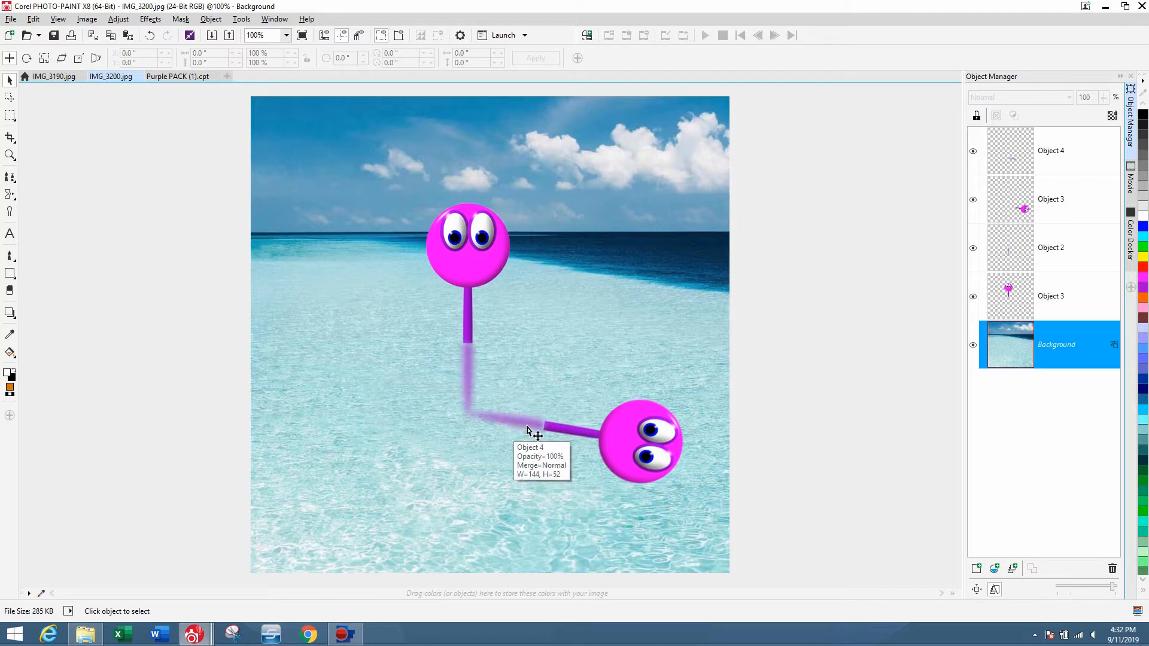
# Apply a Gaussian blur of 5 pixels to the lying character.
pyautogui.click(626, 449)
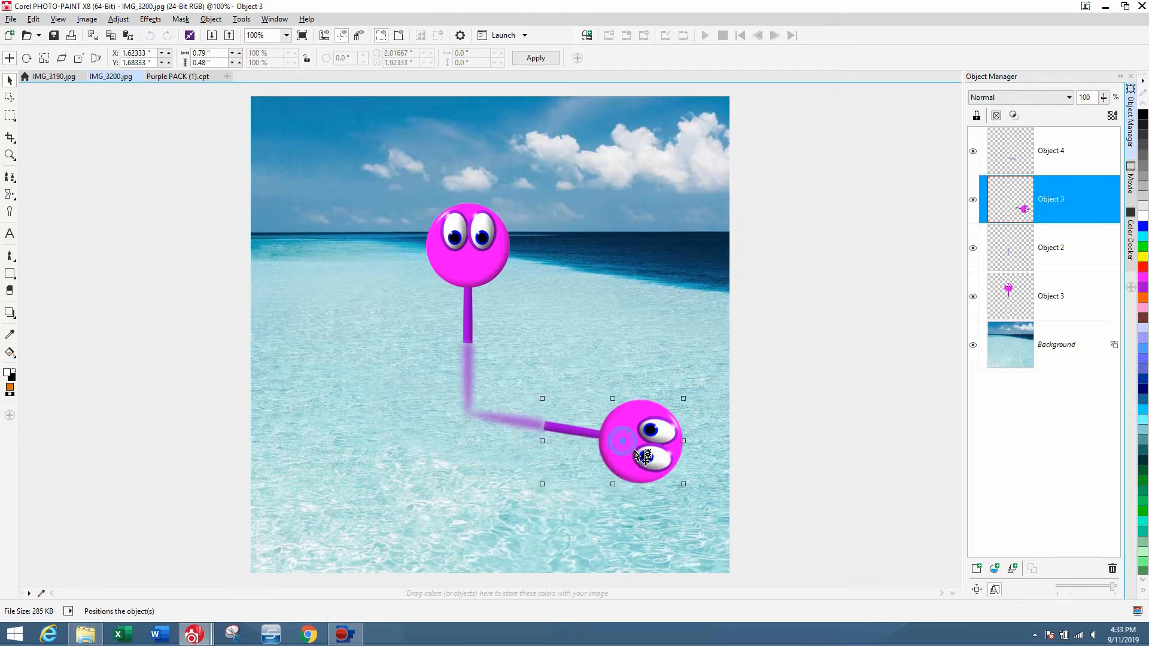
pyautogui.click(155, 24)
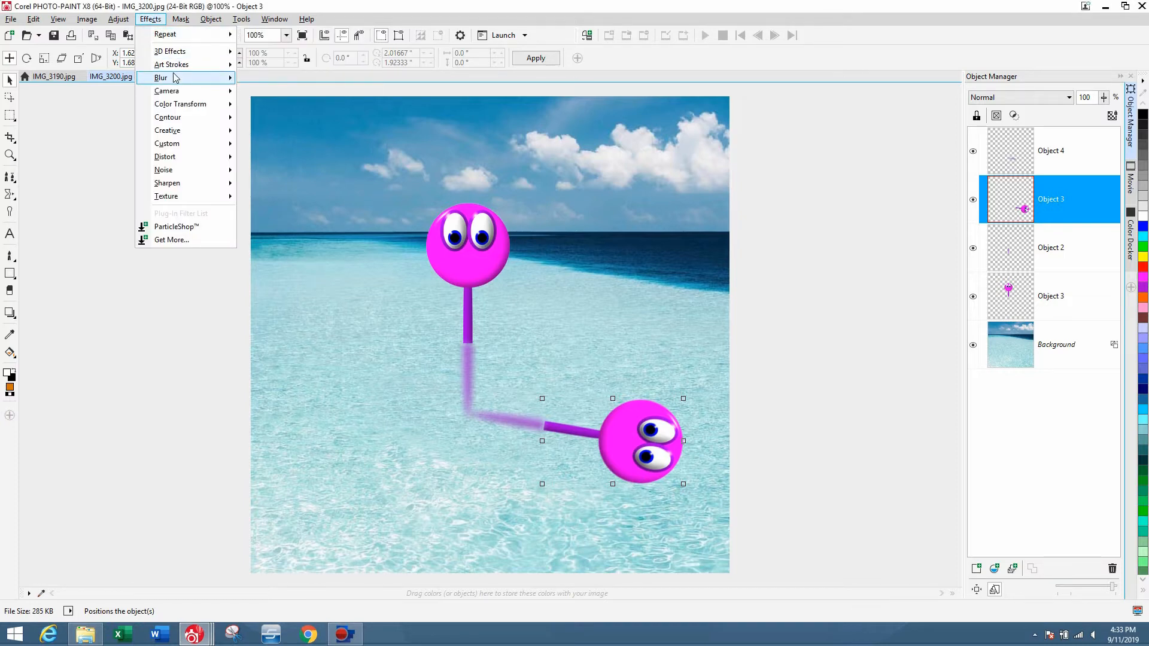
pyautogui.moveTo(197, 78)
pyautogui.click(278, 110)
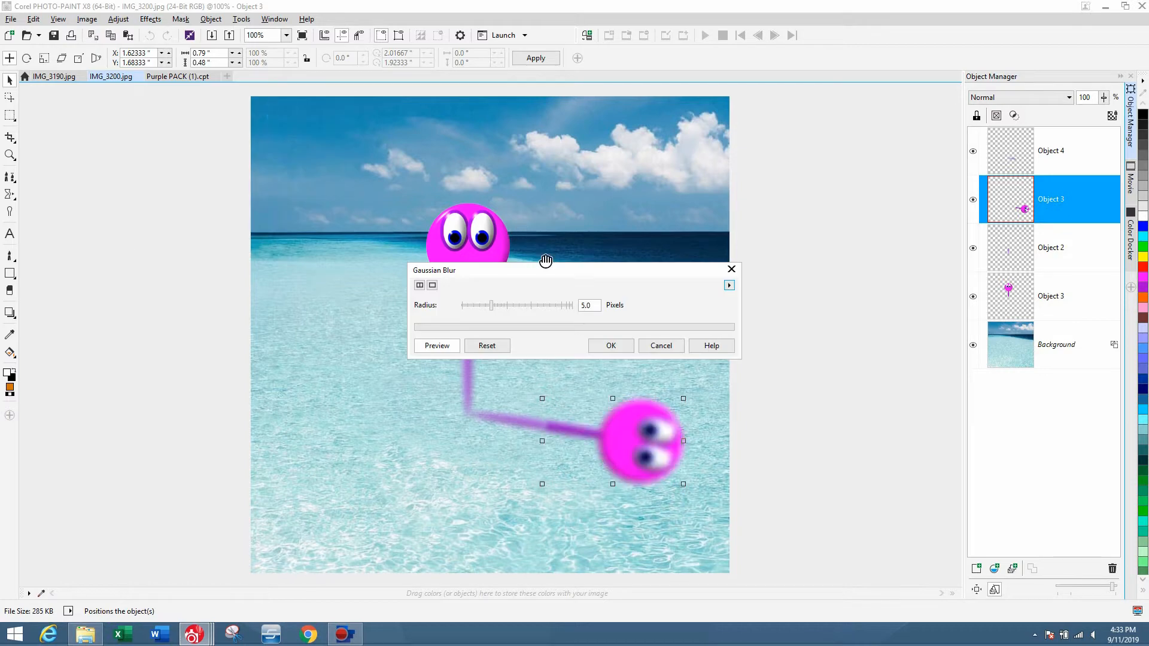
pyautogui.click(610, 345)
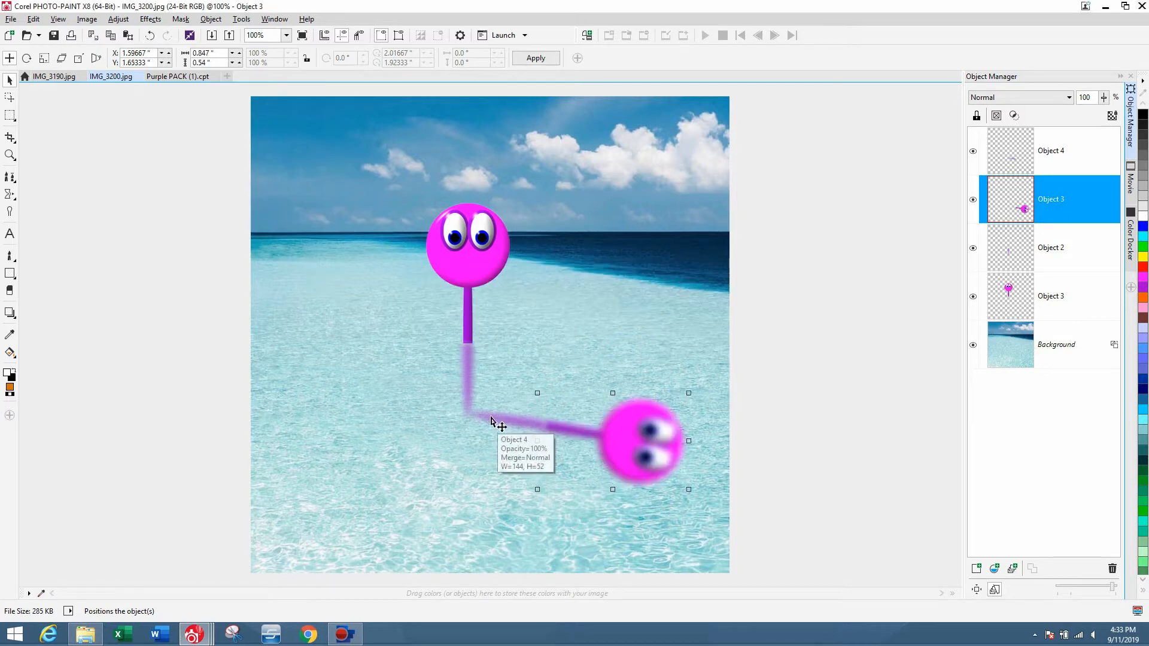
# Apply the Smoked Glass effect to the lying character.
pyautogui.click(118, 20)
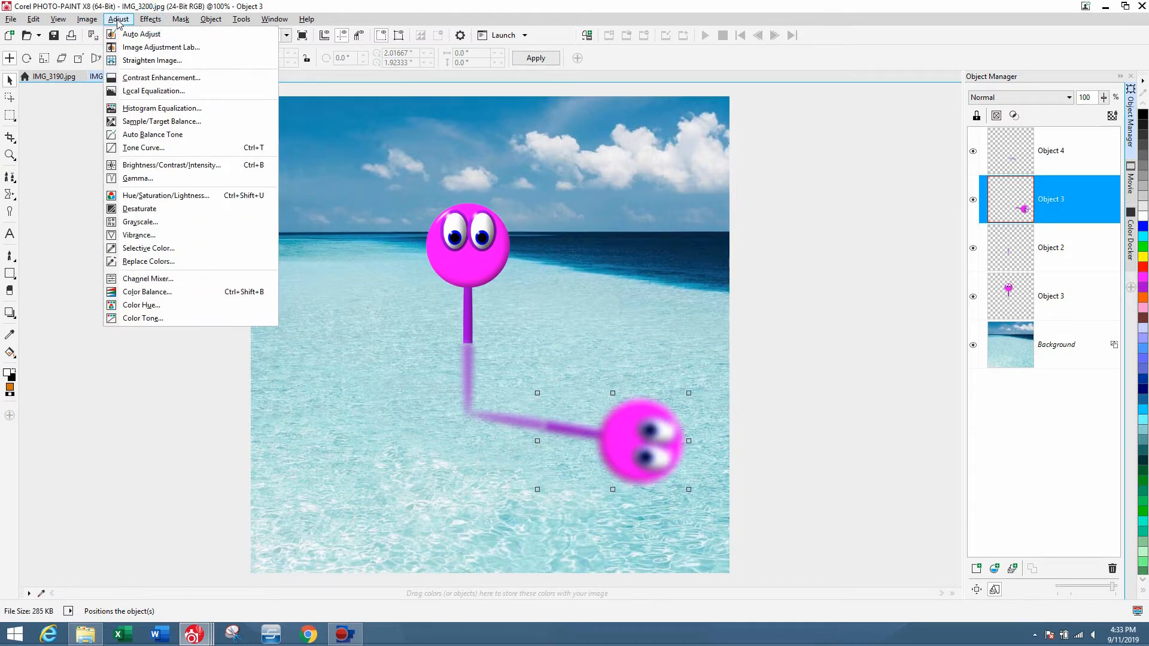
pyautogui.moveTo(143, 24)
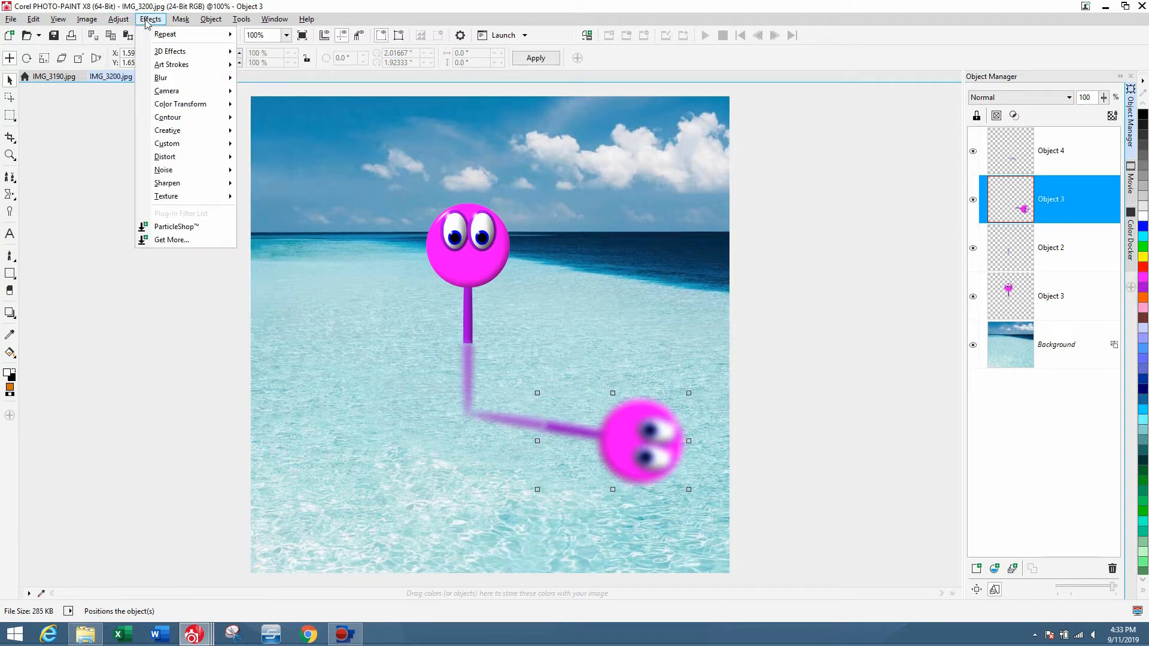
pyautogui.moveTo(180, 131)
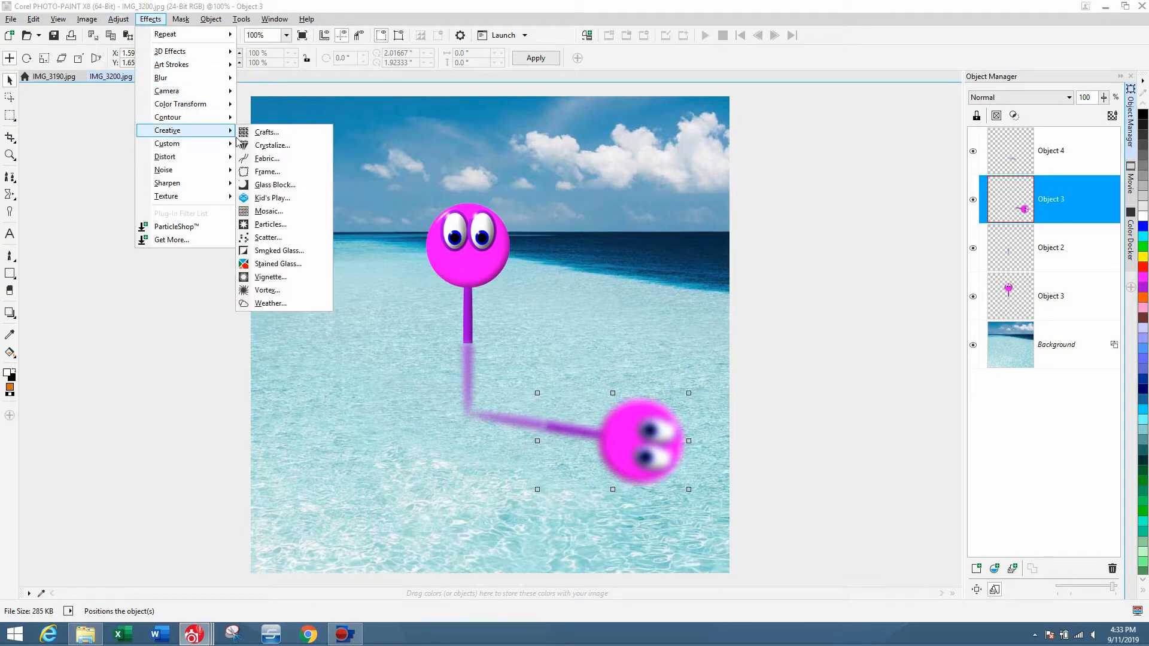
pyautogui.click(273, 250)
pyautogui.moveTo(539, 263); pyautogui.dragTo(680, 153)
pyautogui.click(744, 238)
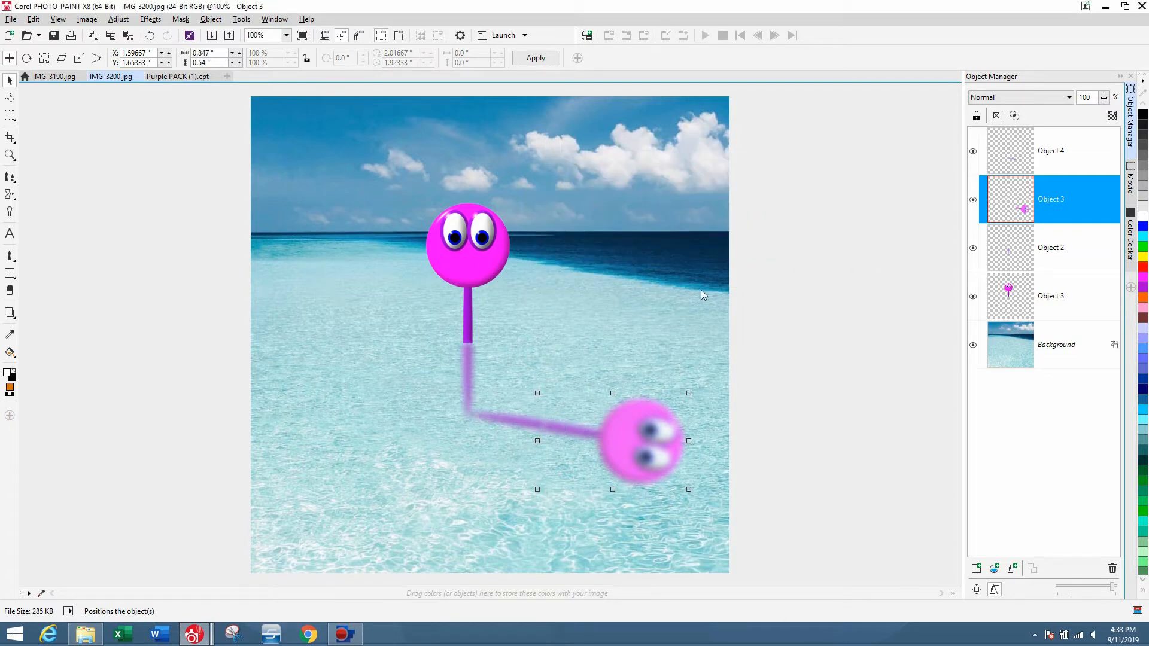
# Nudge the lying character two steps to the left.
pyautogui.click(826, 304)
pyautogui.click(647, 458)
pyautogui.press('Left')
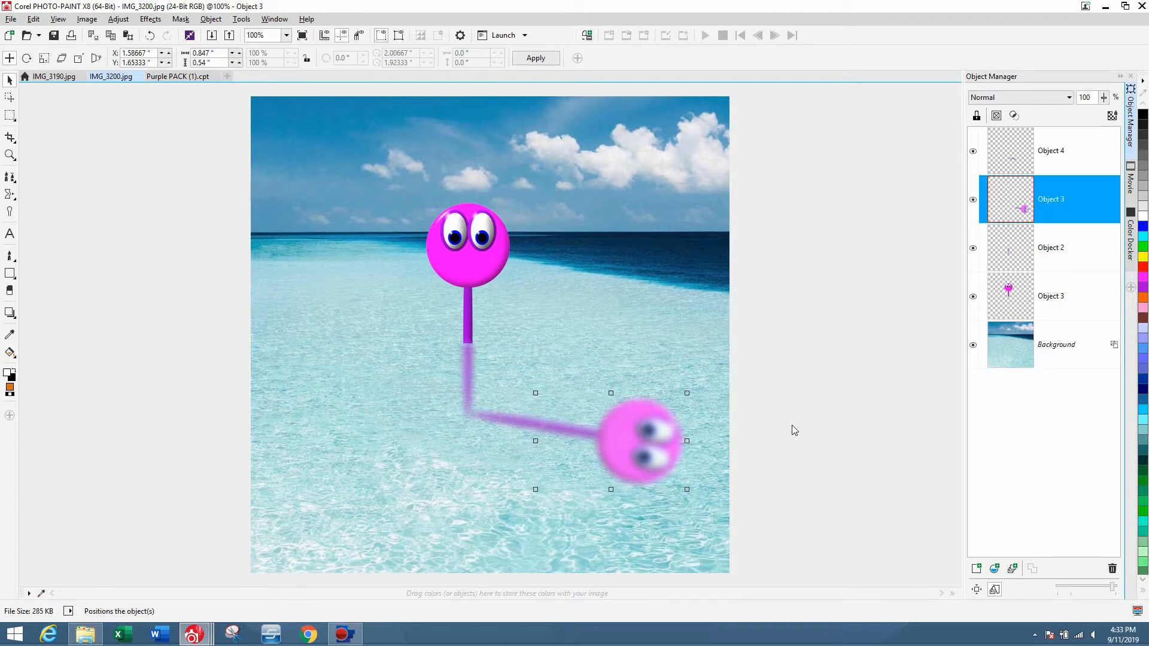
pyautogui.press('Left')
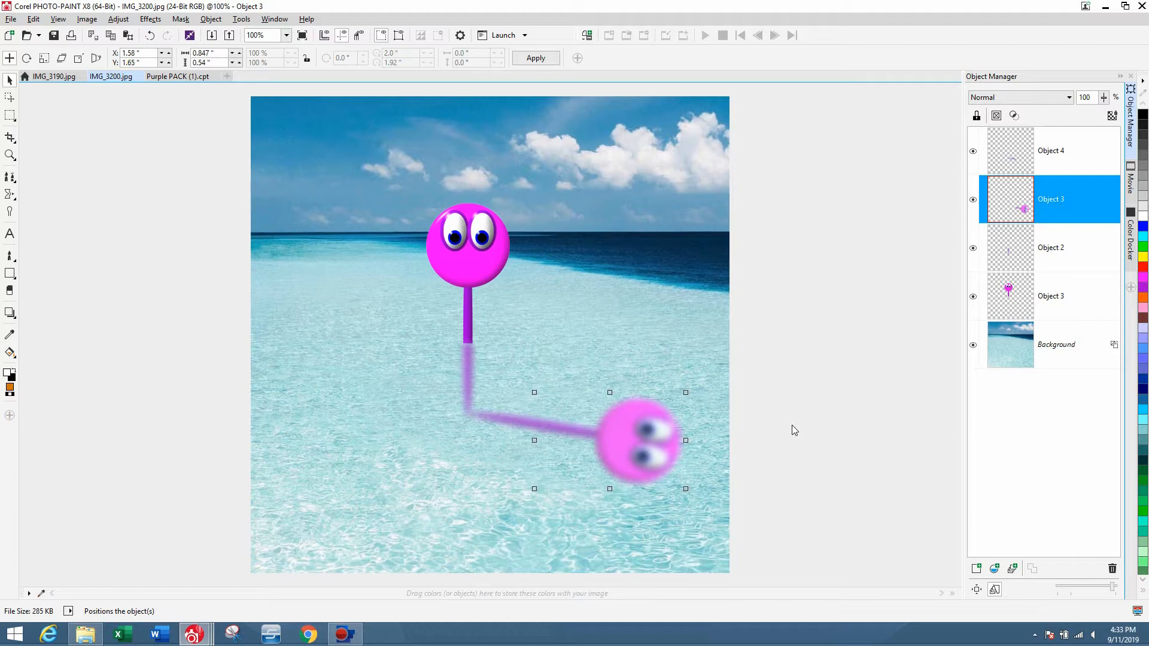
pyautogui.click(832, 421)
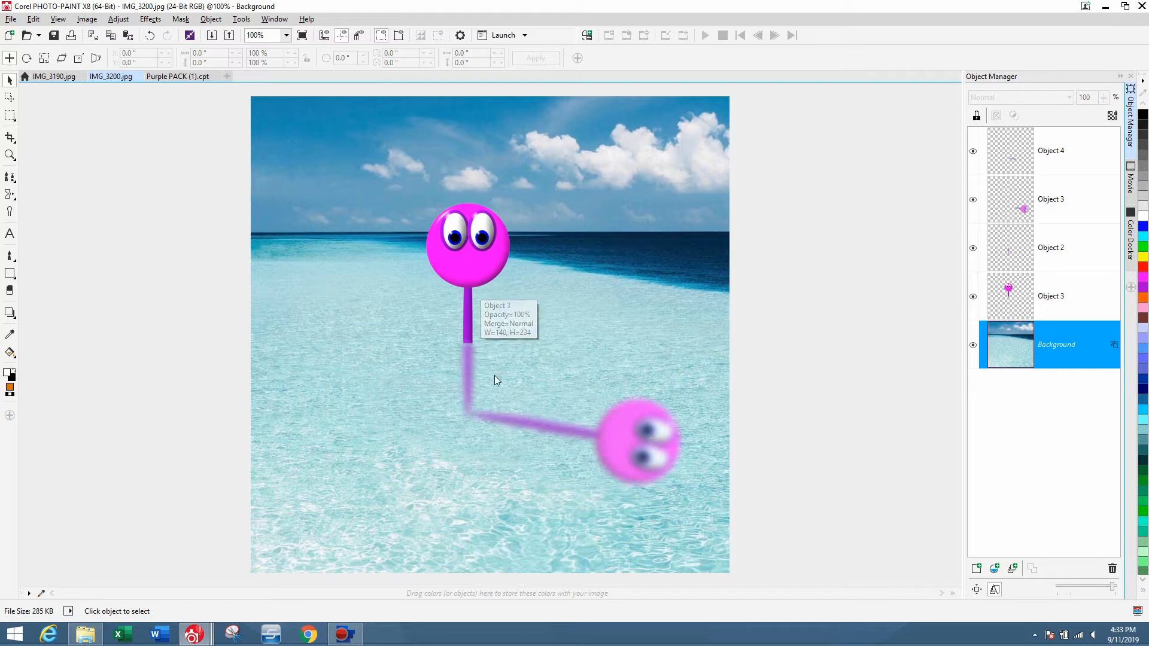
# Select the lying character with its blurred stick and nudge them down one step.
pyautogui.moveTo(688, 395); pyautogui.dragTo(428, 522)
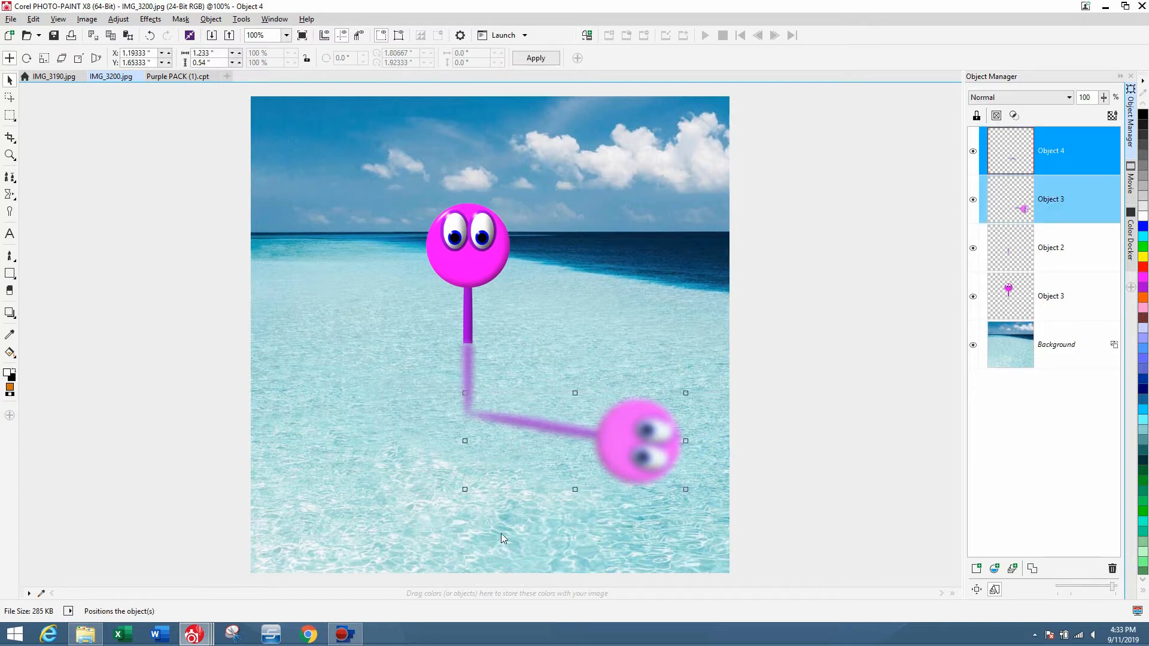
pyautogui.press('Down')
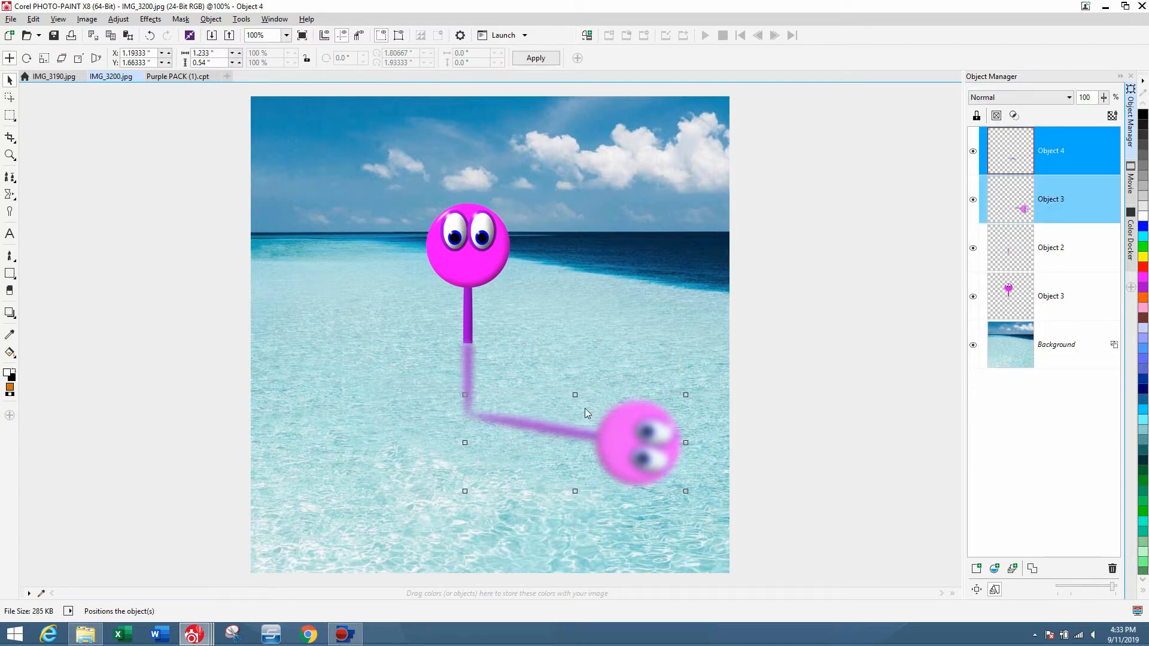
pyautogui.click(615, 331)
# Duplicate the upright character and set the copy's intensity to -49 to darken it.
pyautogui.click(500, 268)
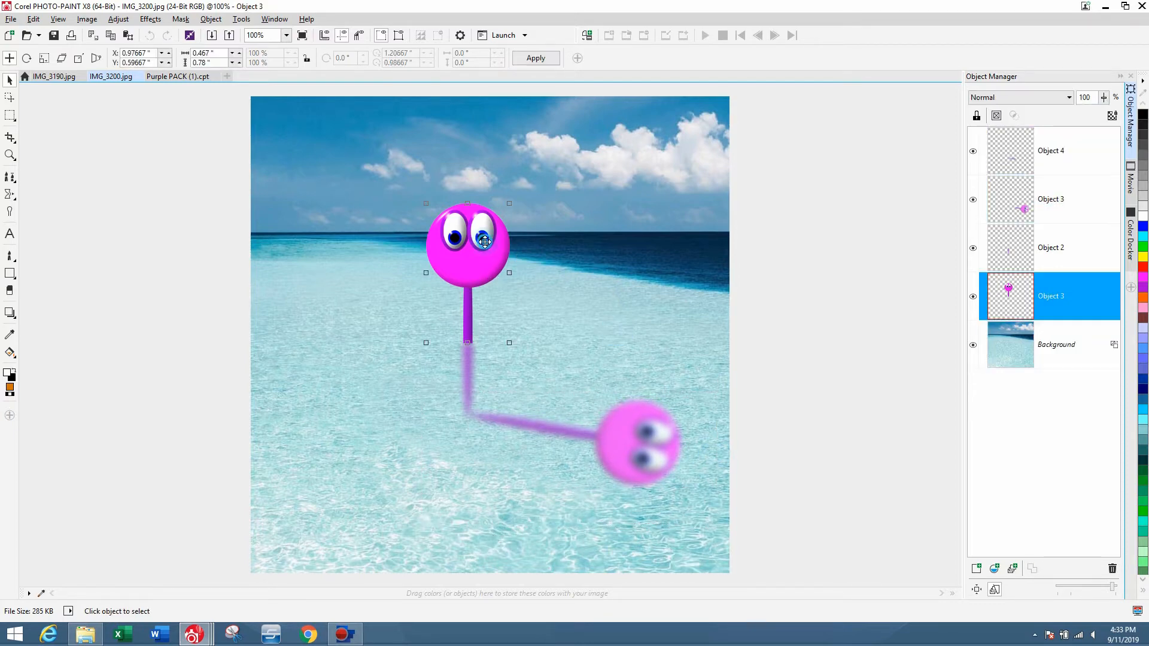
pyautogui.hotkey('ctrl', 'd')
pyautogui.click(118, 19)
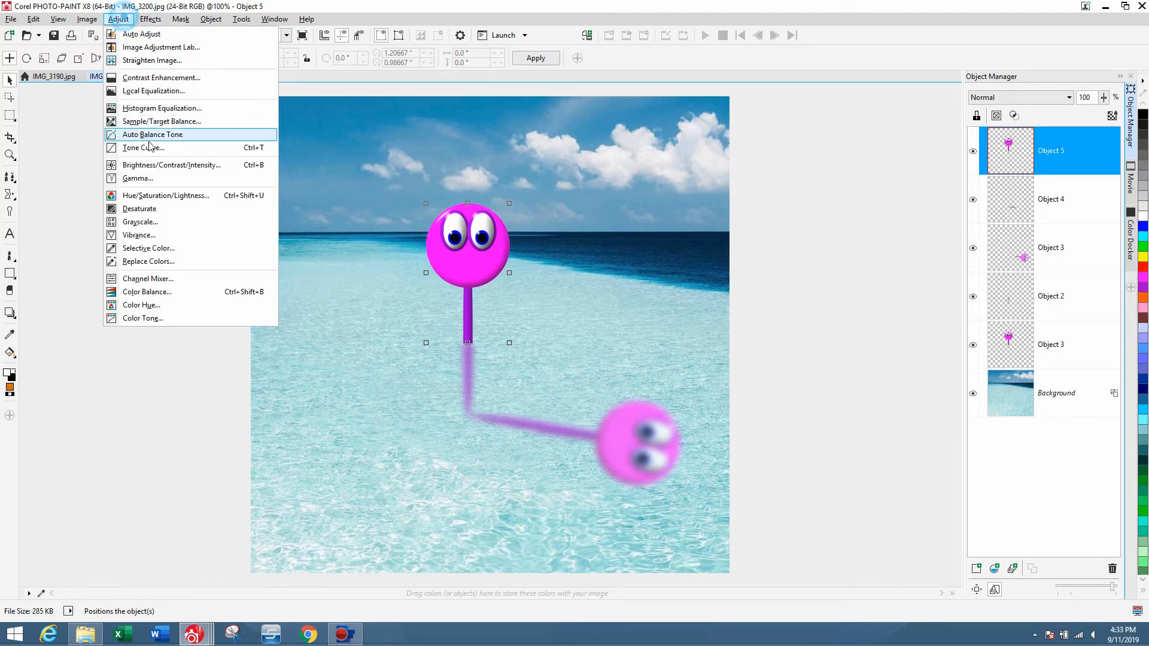
pyautogui.click(154, 169)
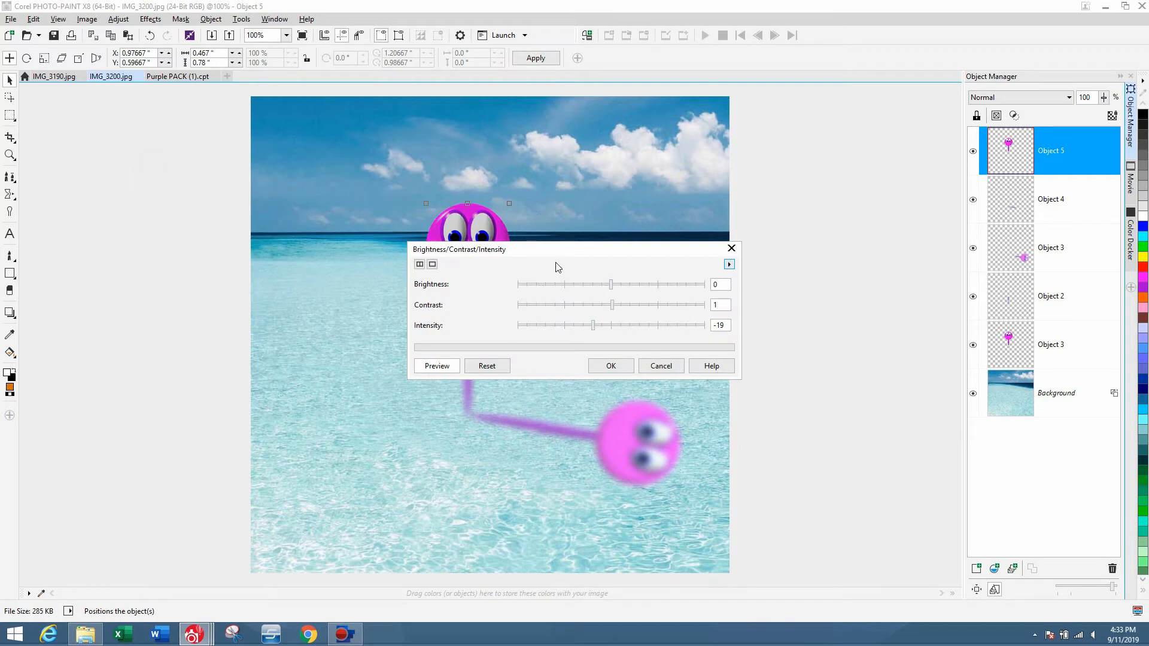
pyautogui.moveTo(554, 264); pyautogui.dragTo(838, 160)
pyautogui.click(858, 234)
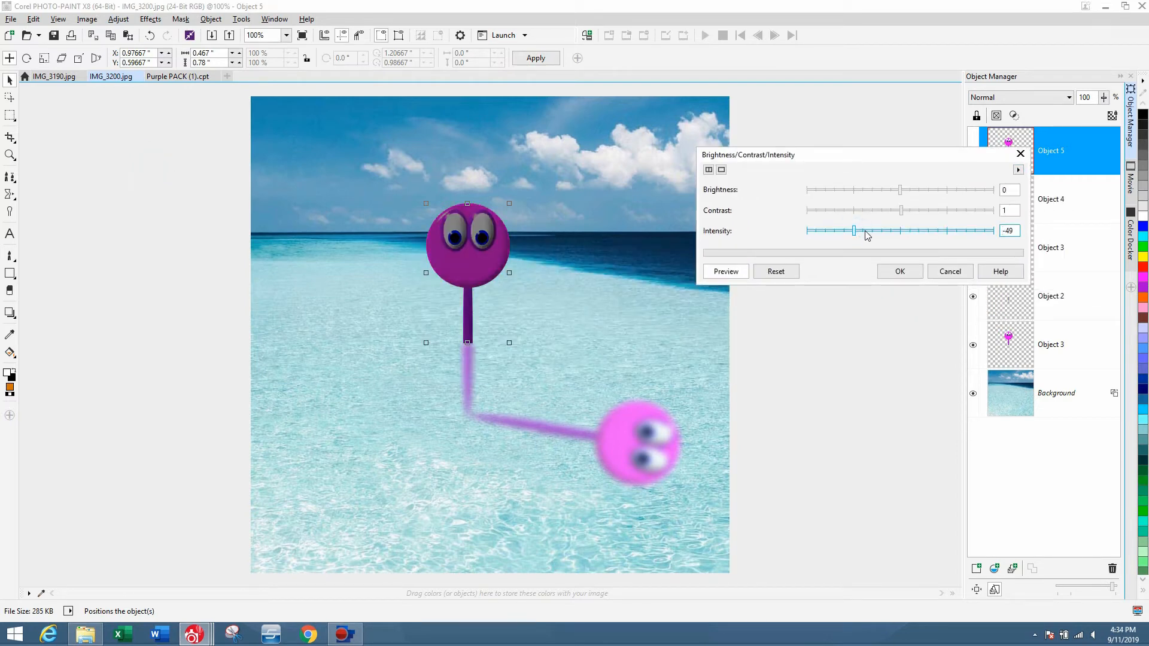
pyautogui.click(901, 272)
pyautogui.click(873, 234)
pyautogui.click(900, 272)
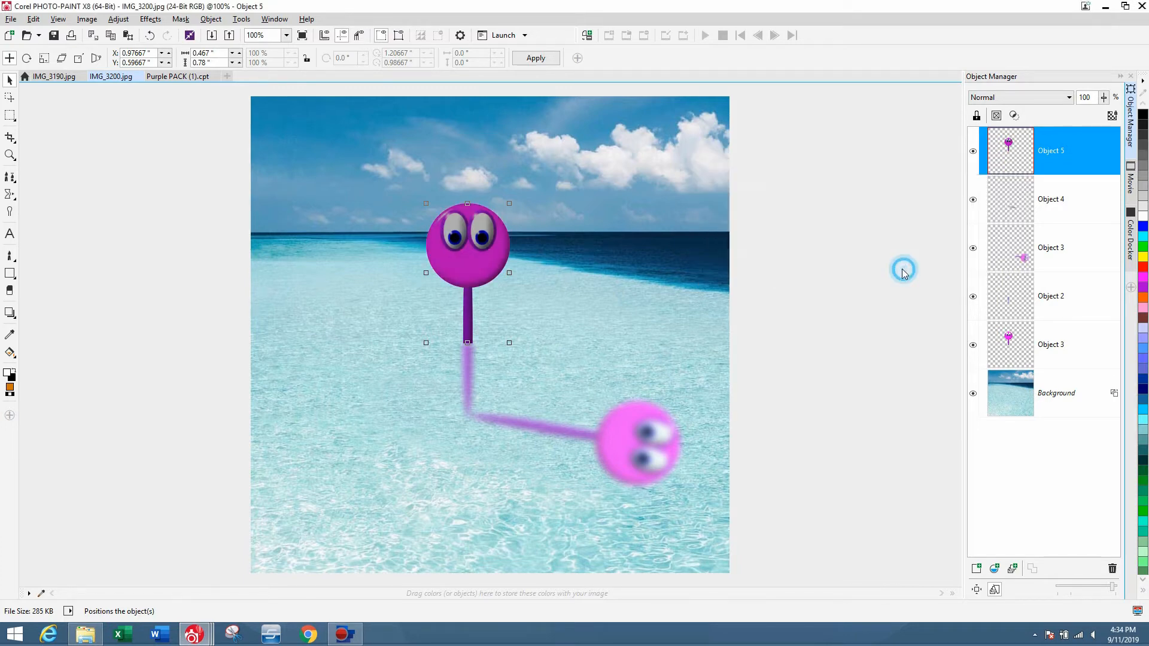
# With the Eraser, set a brush size of 90 and erase the darkened copy's head, keeping its darker stick.
pyautogui.click(9, 291)
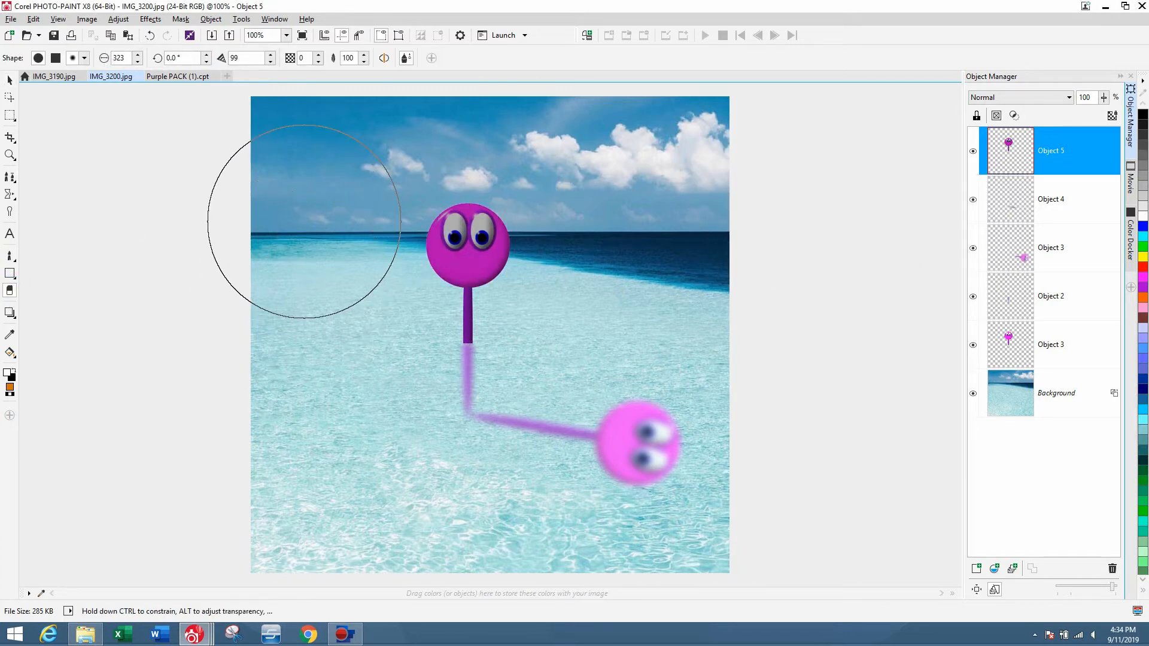
pyautogui.moveTo(290, 264); pyautogui.dragTo(292, 284)
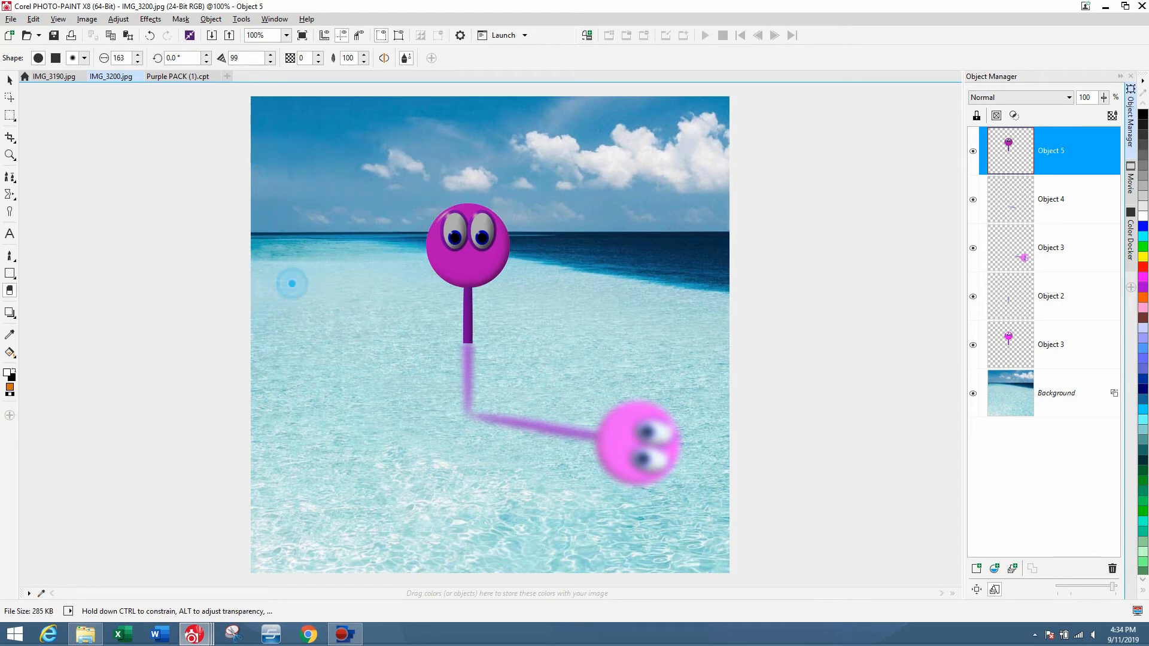
pyautogui.moveTo(433, 223)
pyautogui.mouseDown()
pyautogui.moveTo(431, 235)
pyautogui.moveTo(467, 236)
pyautogui.moveTo(412, 314)
pyautogui.moveTo(353, 341)
pyautogui.mouseUp()
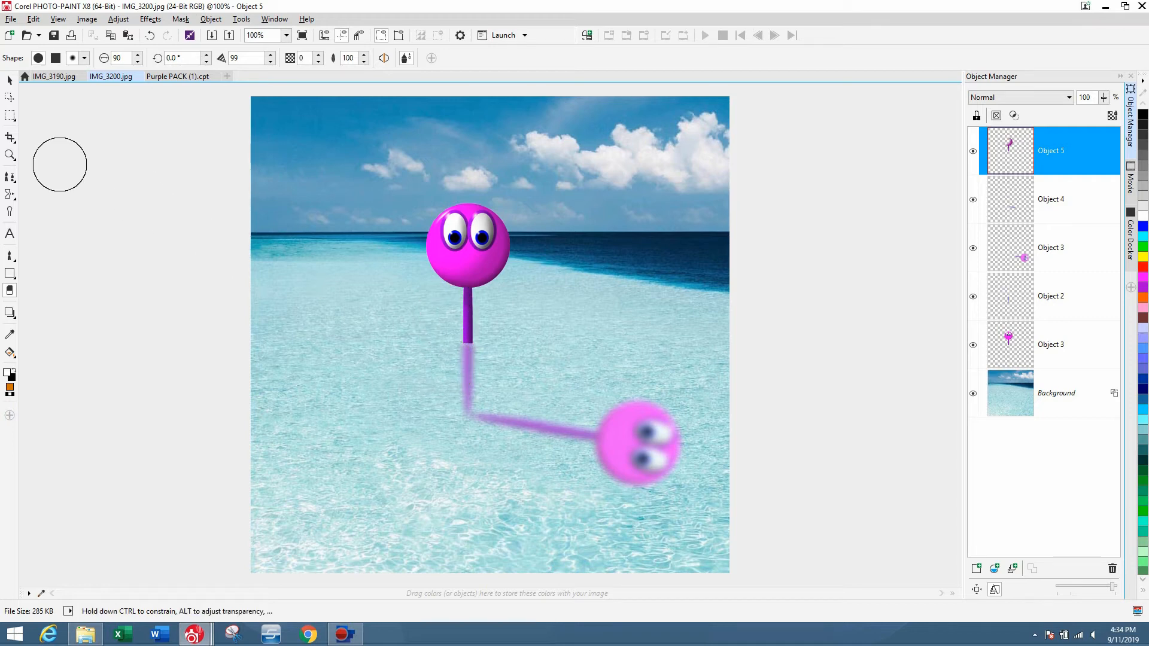
# Select all objects and combine them with the background.
pyautogui.click(11, 81)
pyautogui.hotkey('ctrl', 'a')
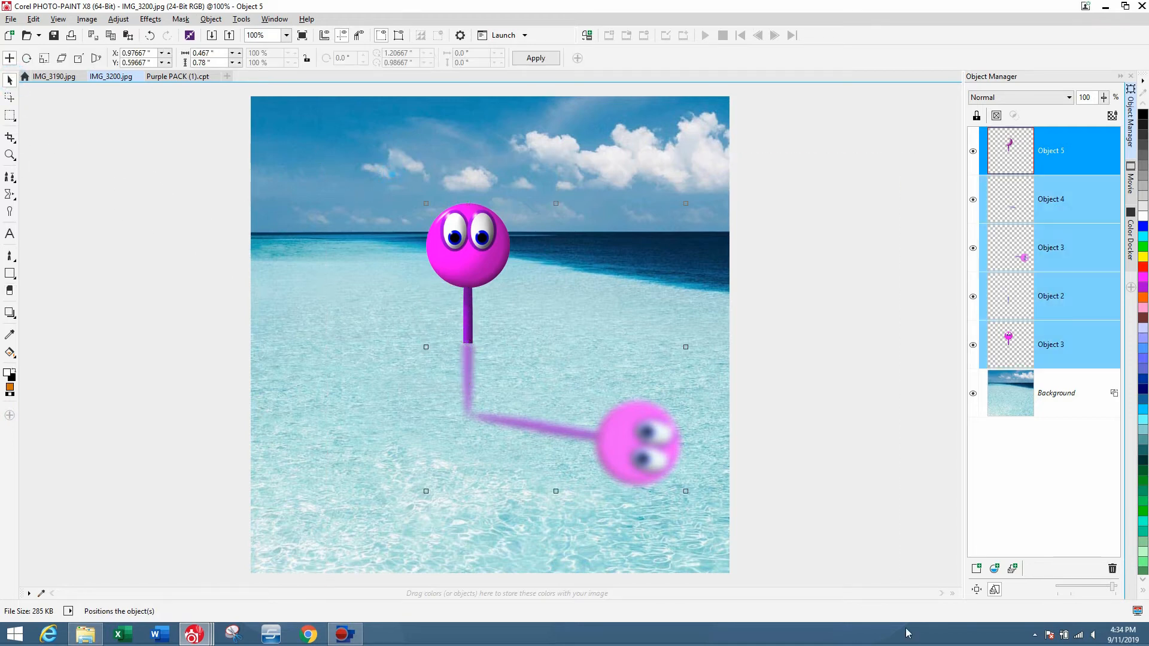
pyautogui.hotkey('ctrl', 'Down')
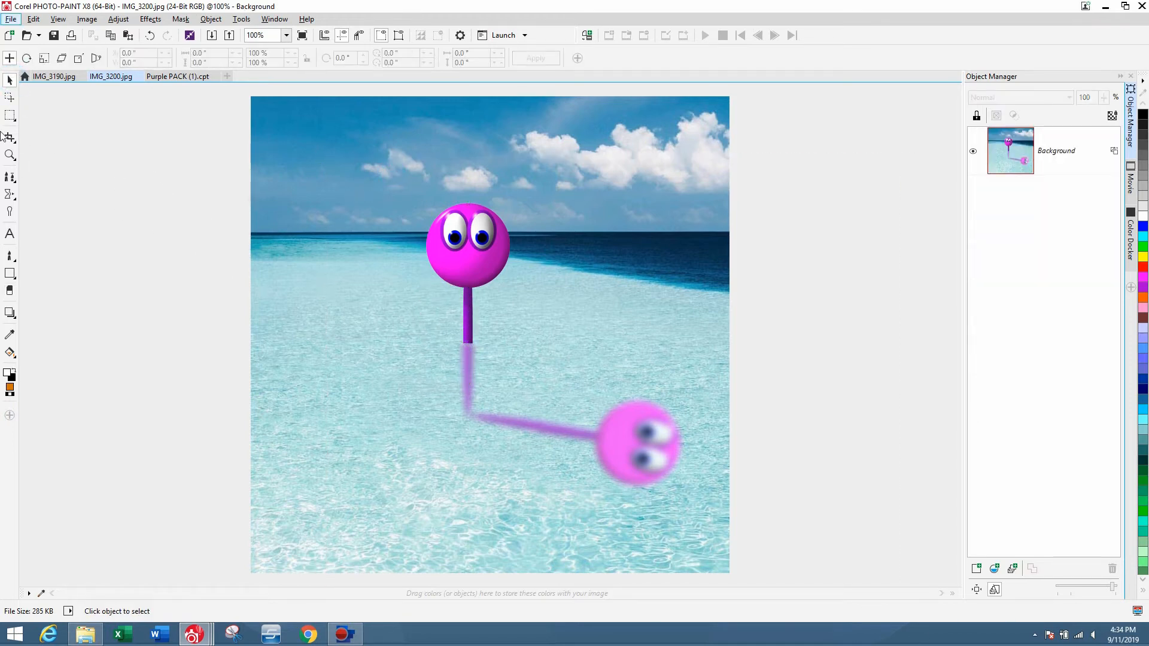
# Add the title text MISTER PURPLE and move it to the top of the photo above the character.
pyautogui.click(10, 233)
pyautogui.click(434, 229)
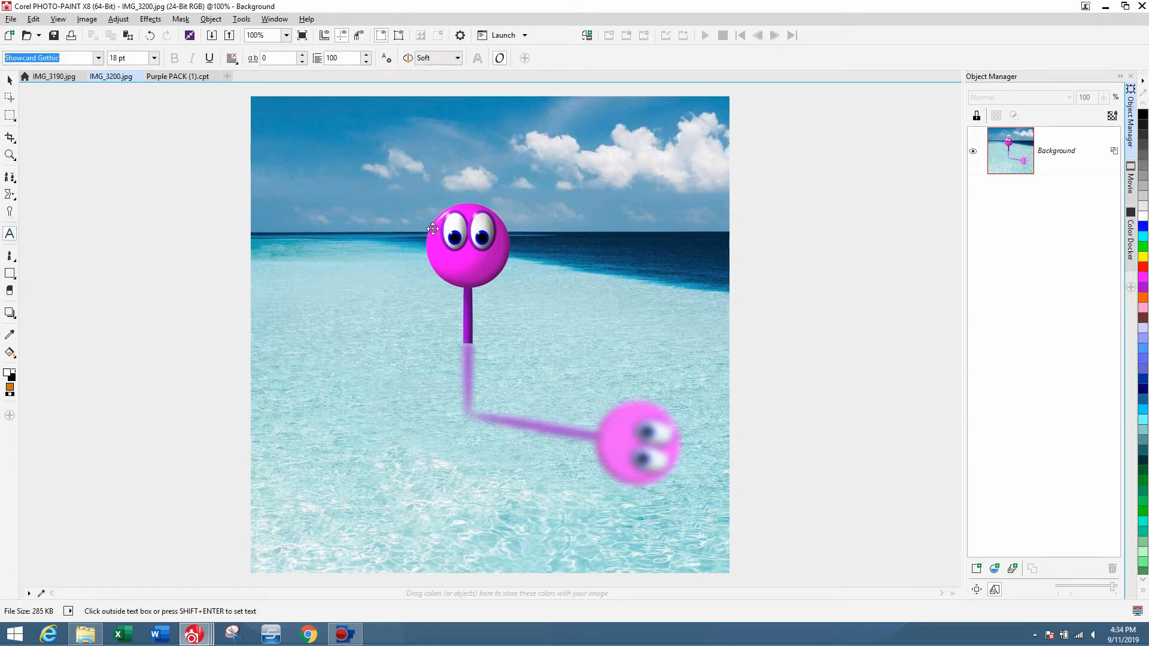
pyautogui.write('MISTER PUP')
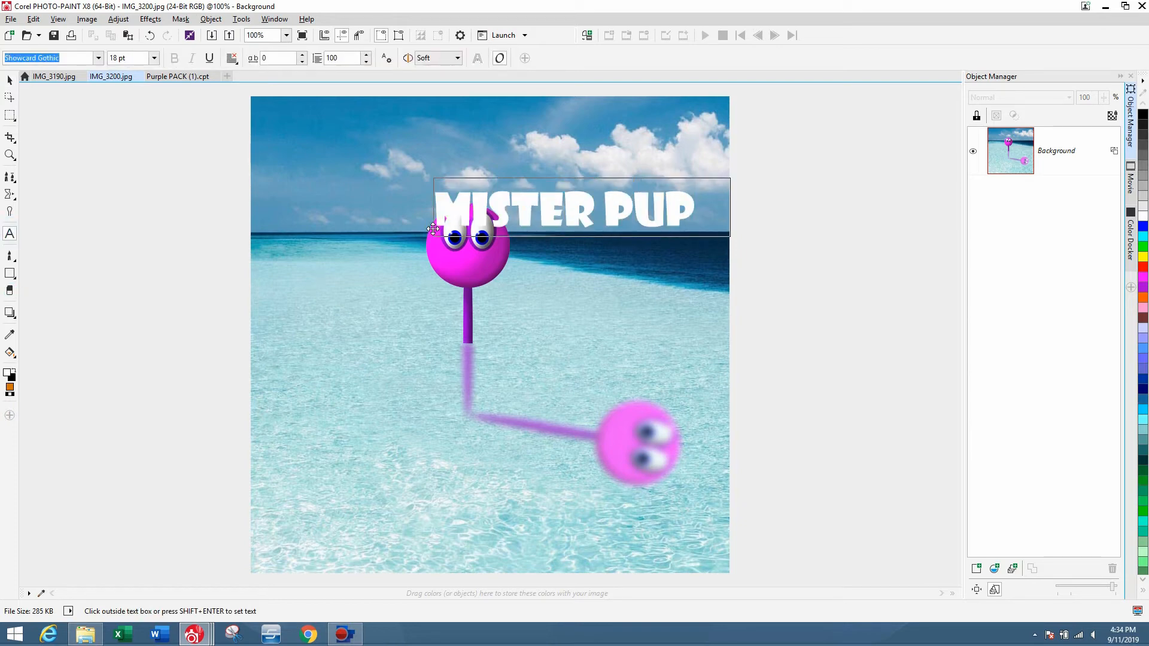
pyautogui.press('BackSpace')
pyautogui.write('RPLE')
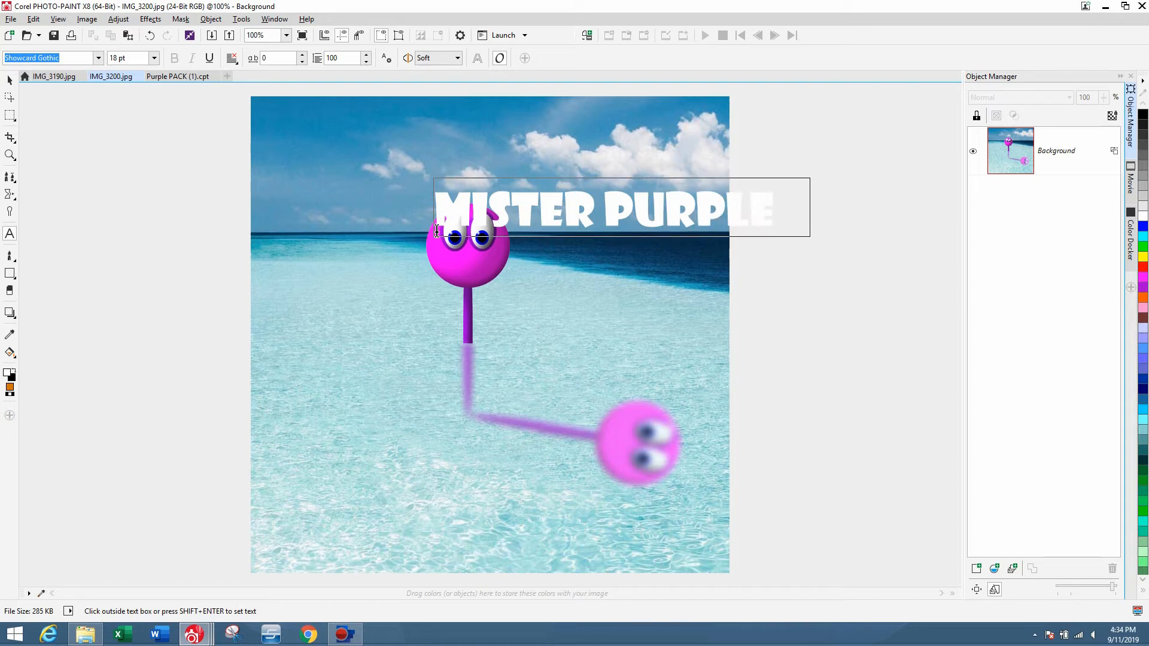
pyautogui.click(10, 80)
pyautogui.moveTo(639, 221); pyautogui.dragTo(527, 150)
# Copy the background inside the title's shape into a new object and select it.
pyautogui.click(1070, 209)
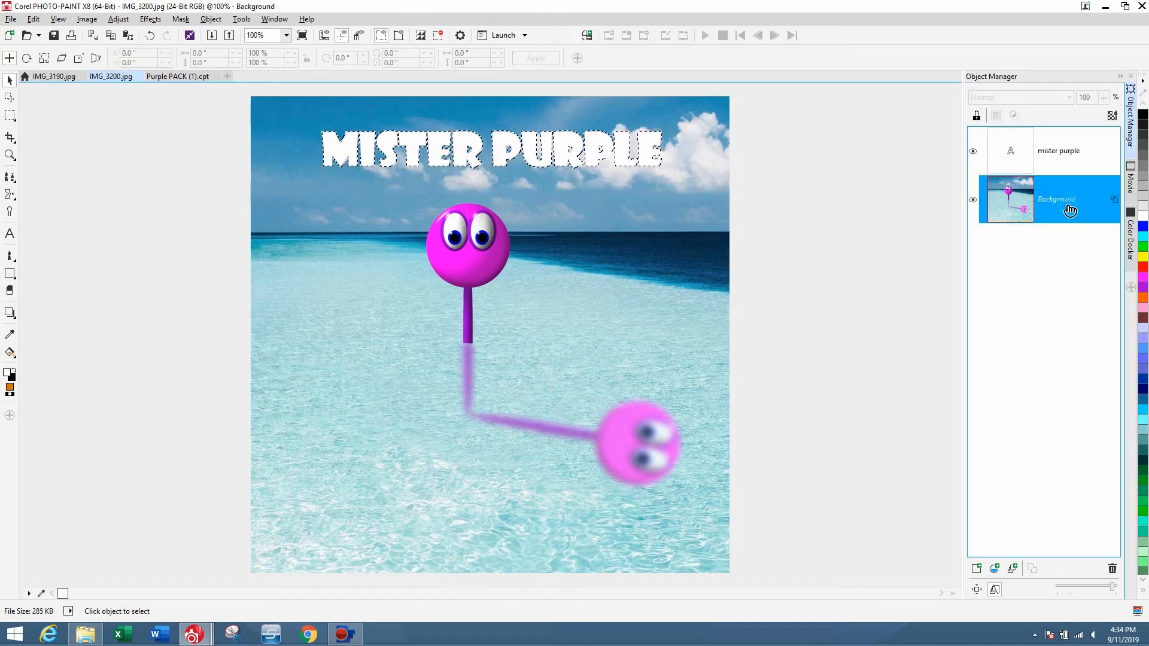
pyautogui.hotkey('ctrl', 'Up')
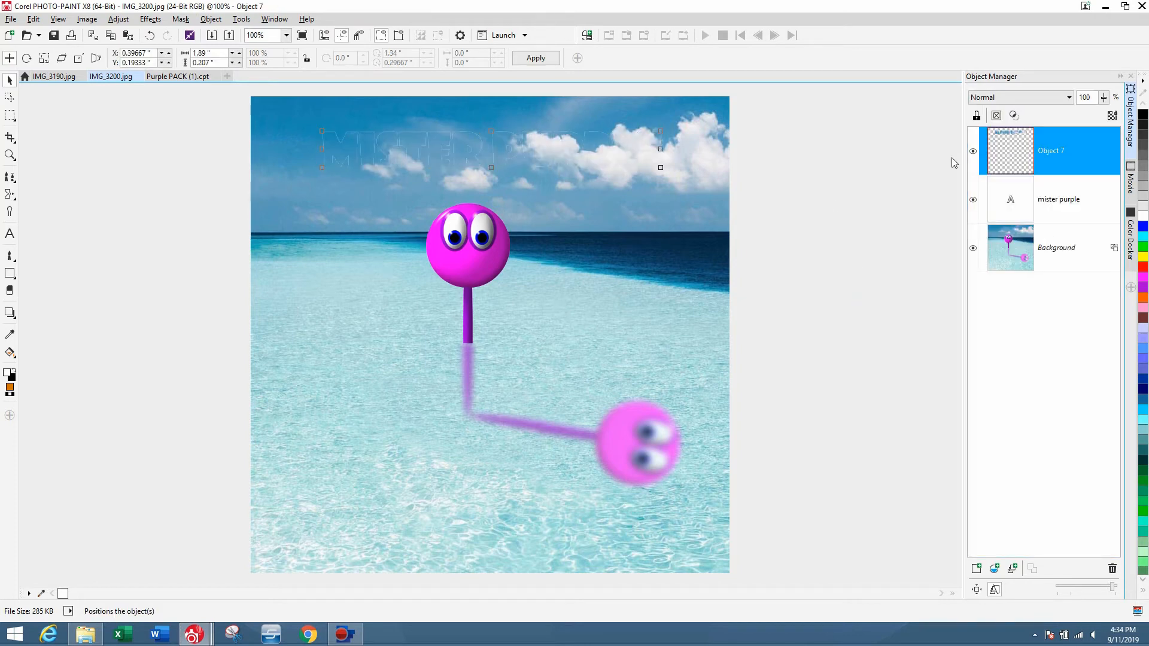
pyautogui.click(1077, 197)
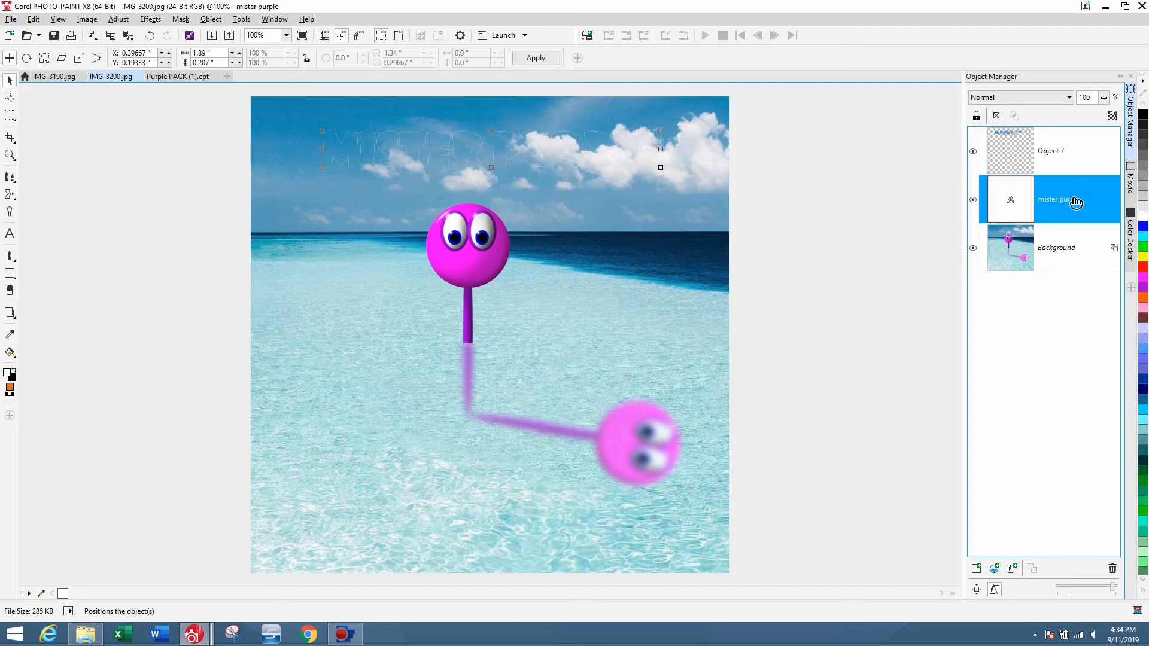
pyautogui.click(1047, 149)
# Set the brightness of the new title object to 11.
pyautogui.click(117, 19)
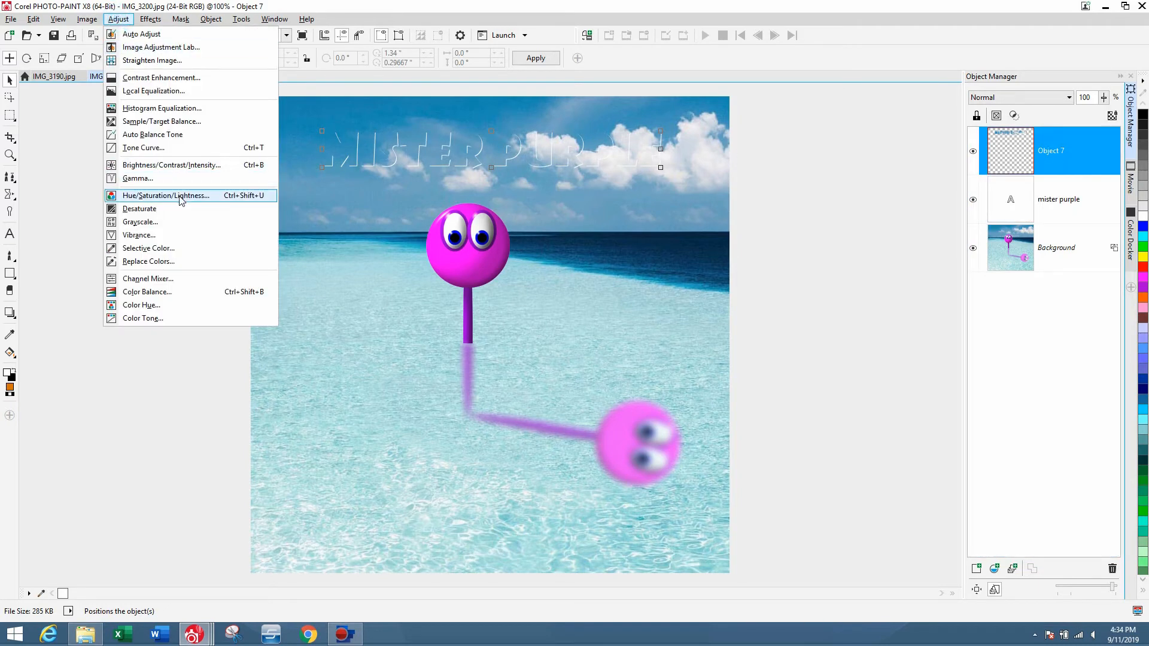
pyautogui.click(170, 164)
pyautogui.click(611, 326)
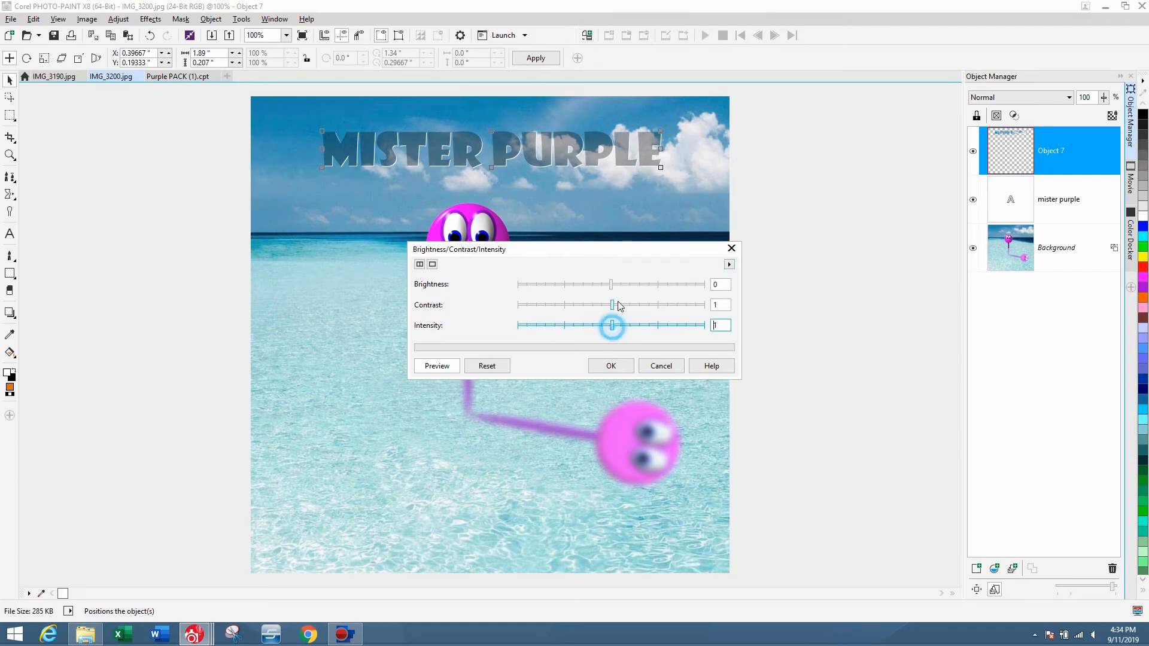
pyautogui.click(621, 285)
pyautogui.moveTo(641, 254); pyautogui.dragTo(984, 236)
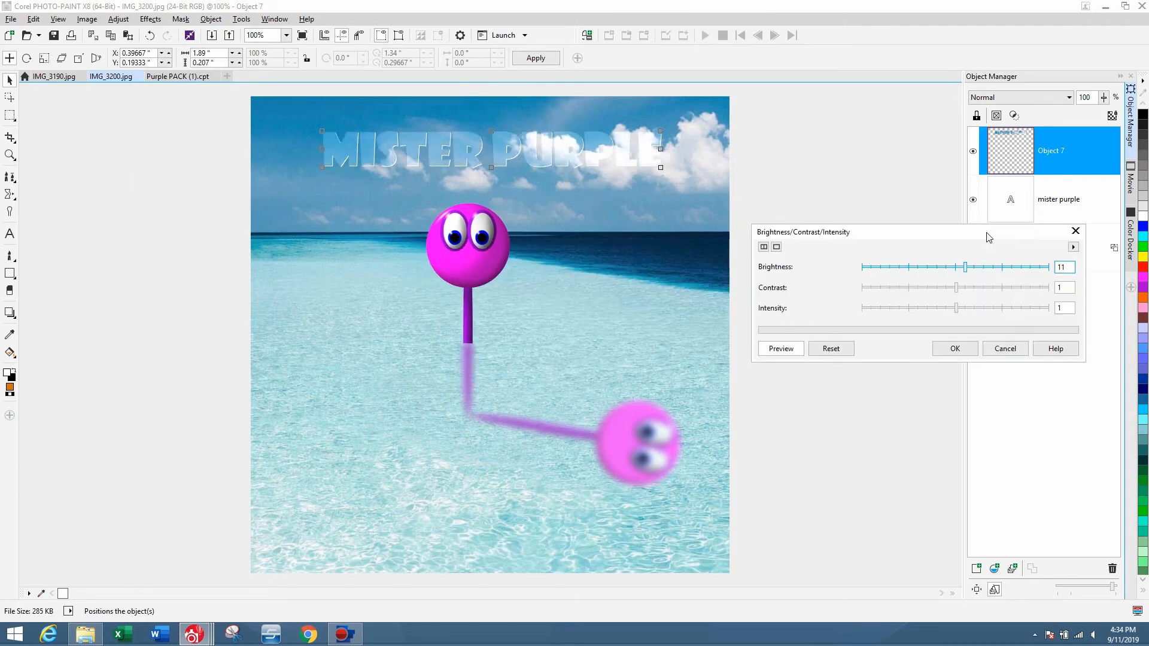
pyautogui.click(978, 272)
pyautogui.click(955, 348)
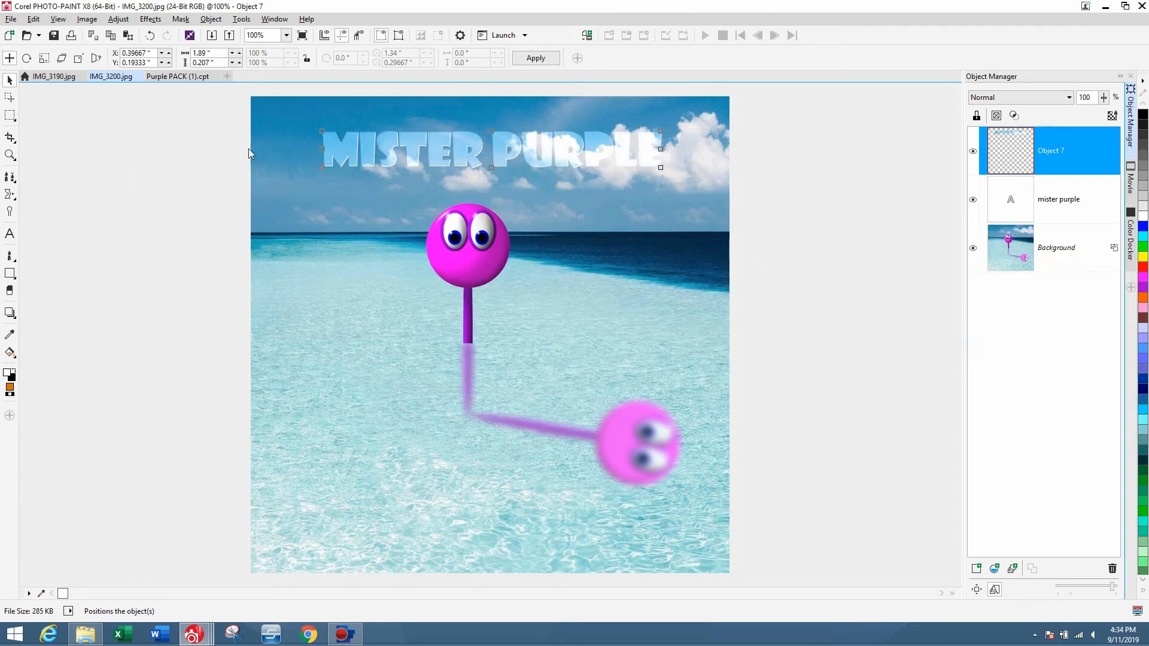
# Merge the title objects into the background and compare the result with the desert castle photo.
pyautogui.moveTo(237, 100); pyautogui.dragTo(890, 278)
pyautogui.hotkey('ctrl', 'Down')
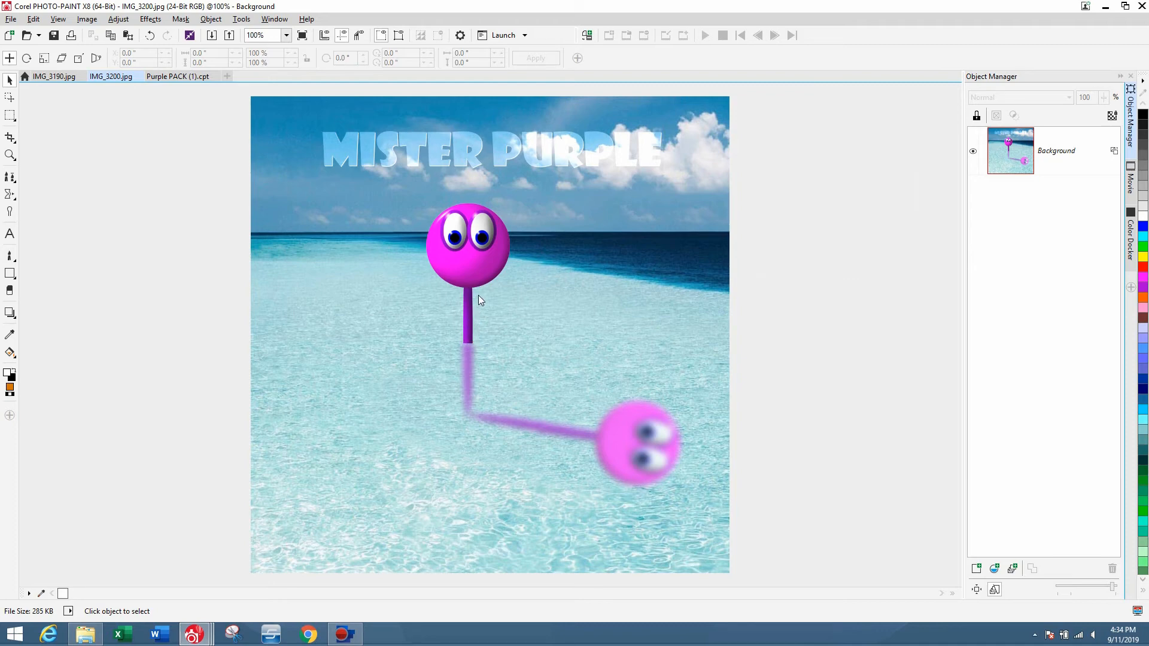
pyautogui.click(48, 76)
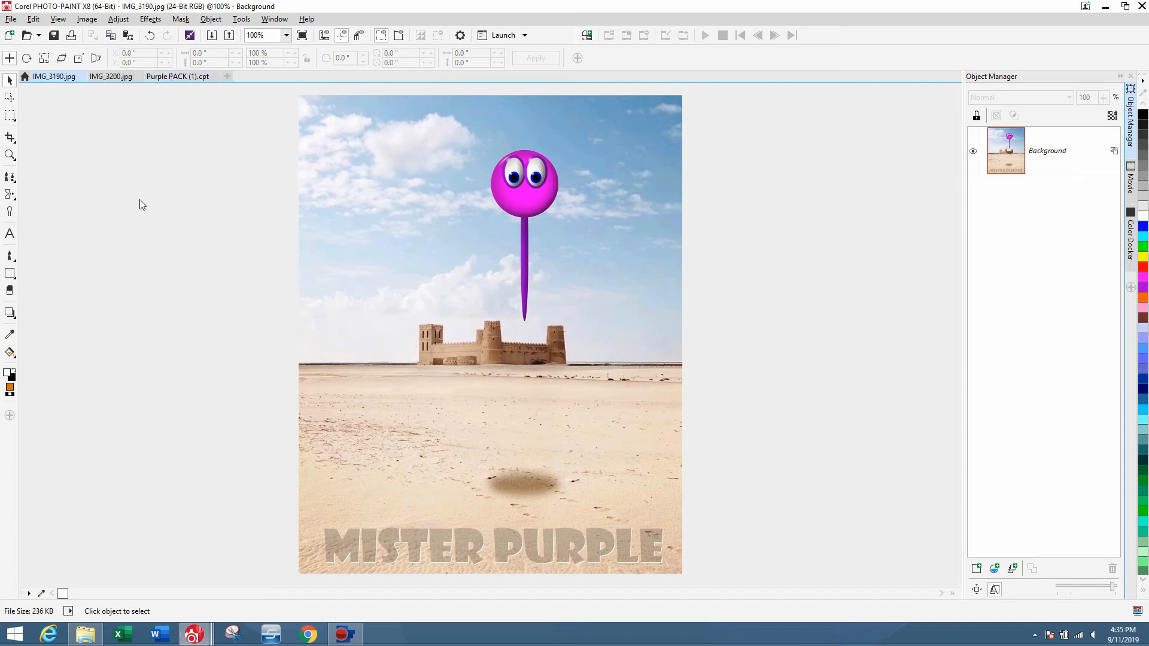
pyautogui.click(116, 77)
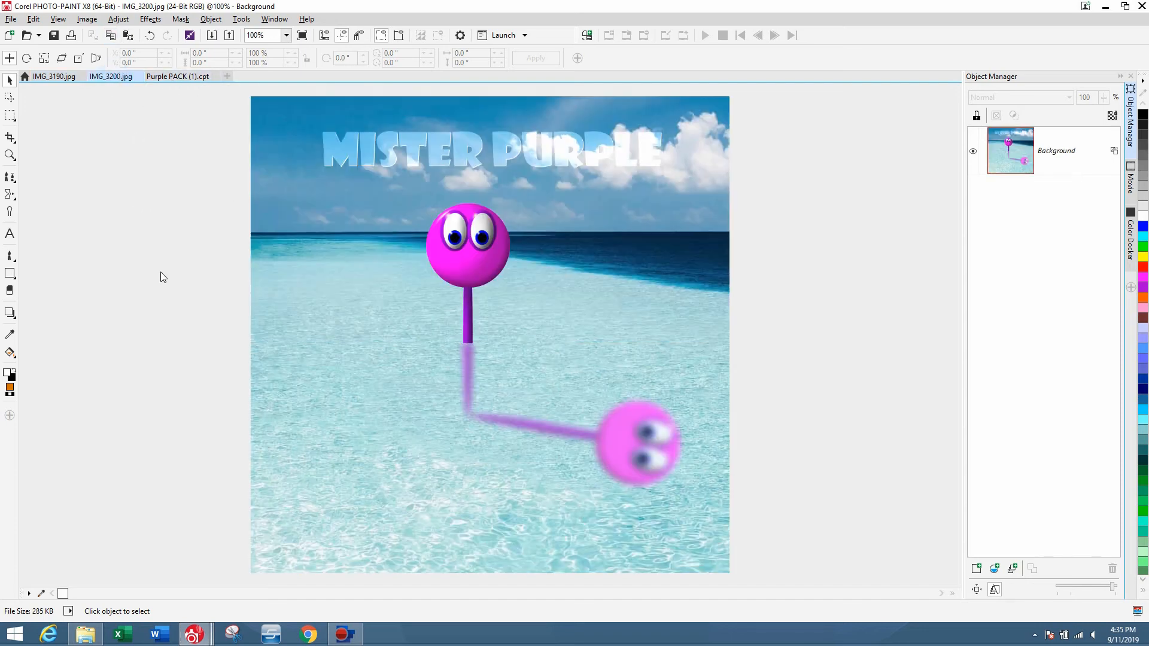